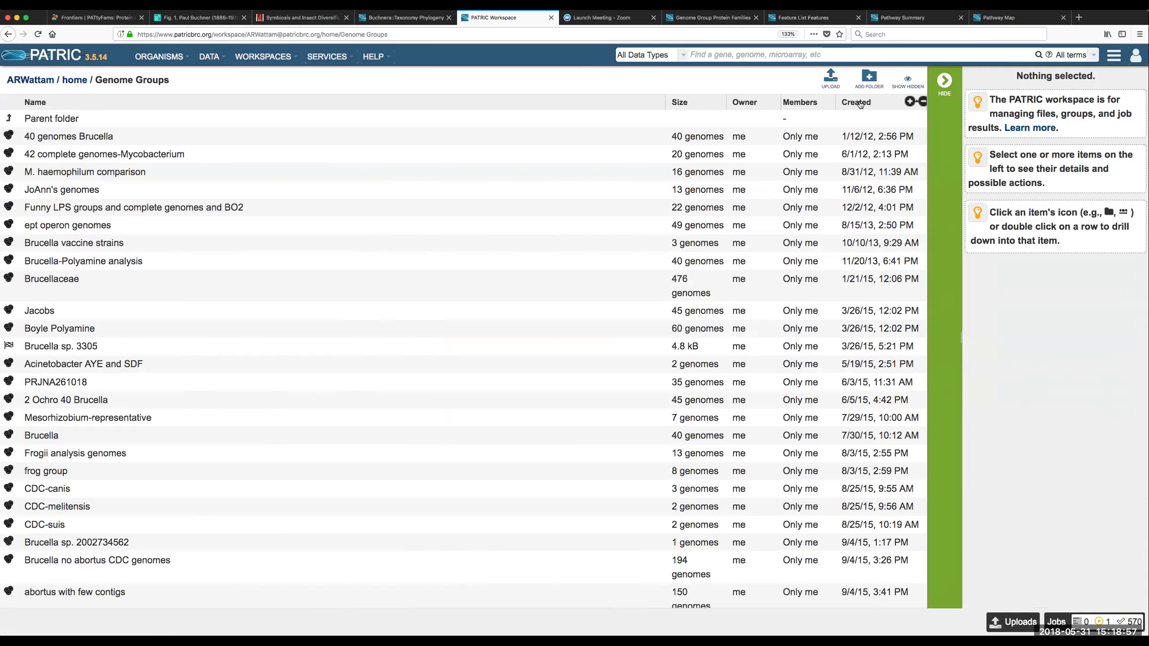
Sort the genome groups by creation date with the newest first and open the Protein Family Sorter service
left_click(861, 105)
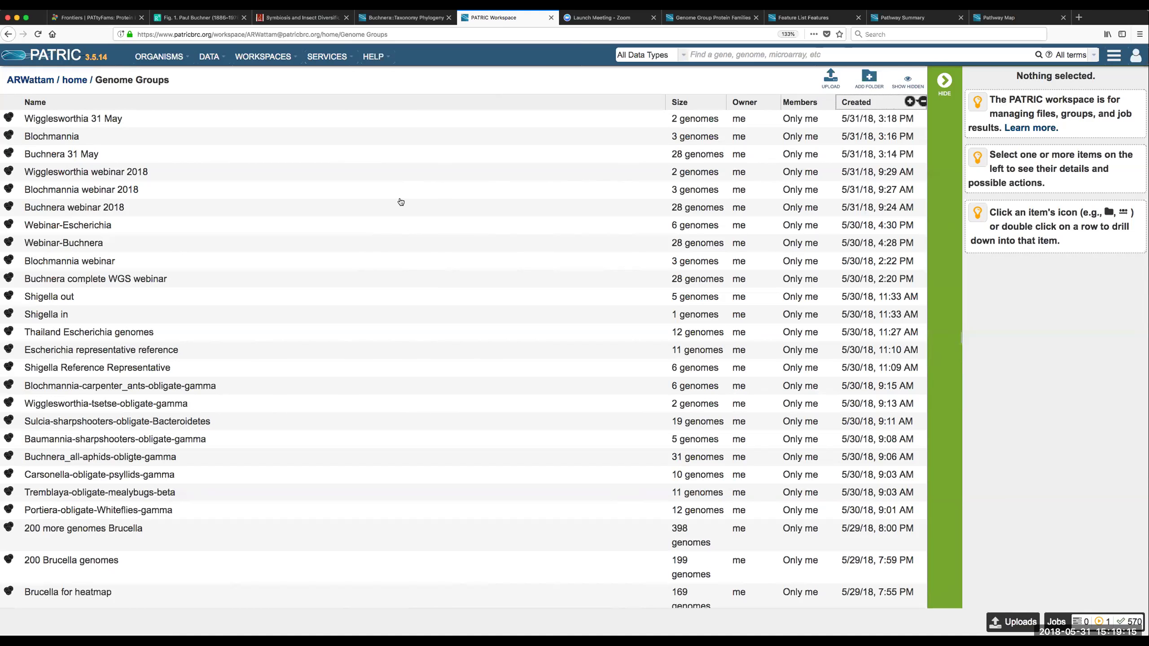
left_click(335, 56)
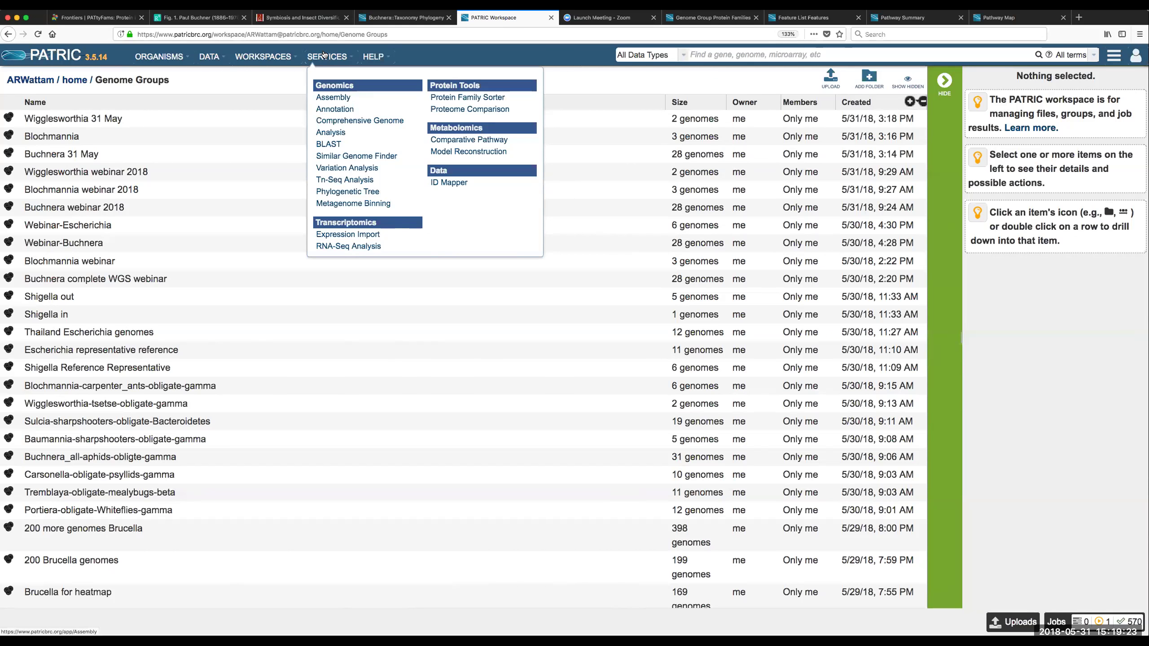
left_click(462, 98)
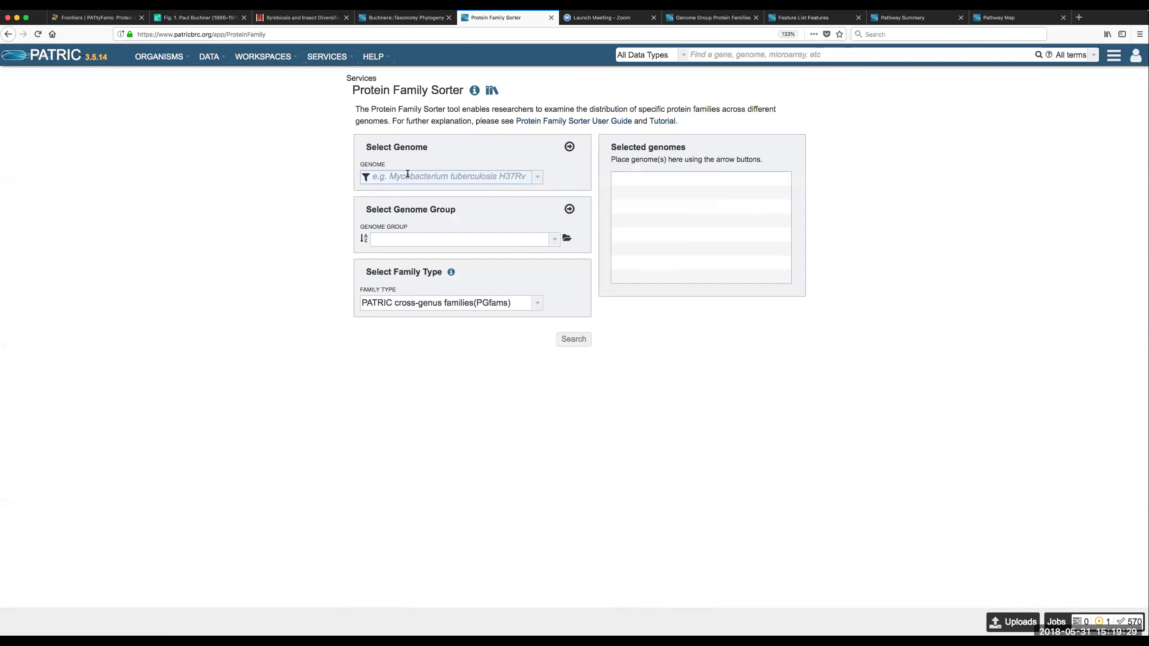
Check which public and private genome categories the genome search can include
left_click(364, 177)
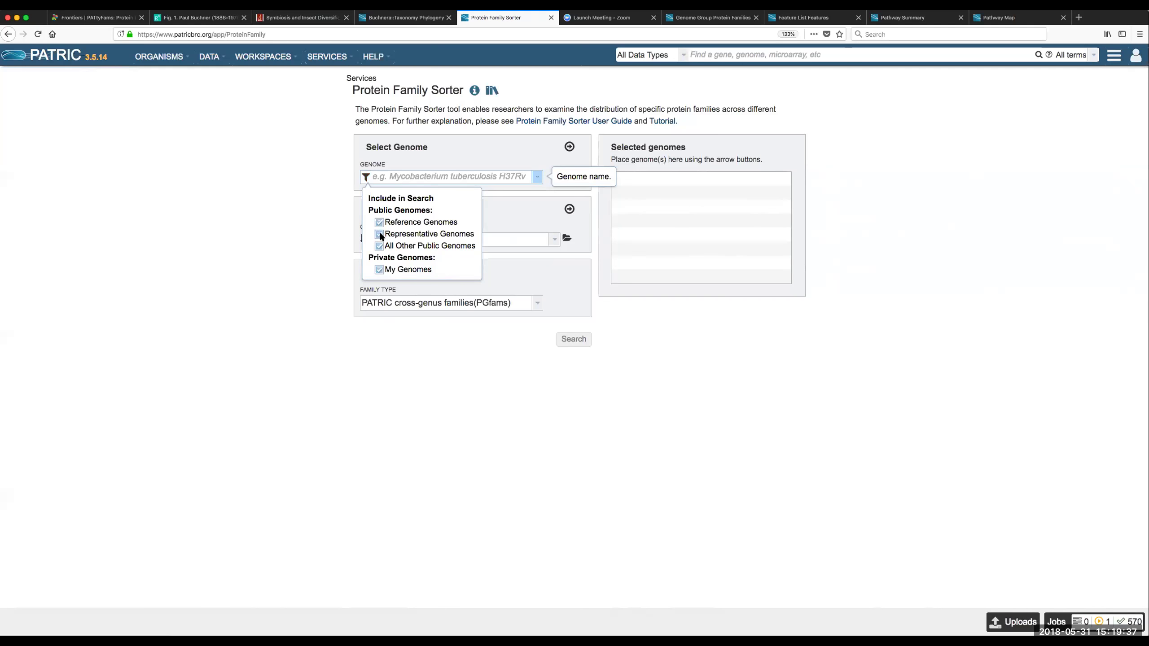
left_click(363, 178)
left_click(283, 175)
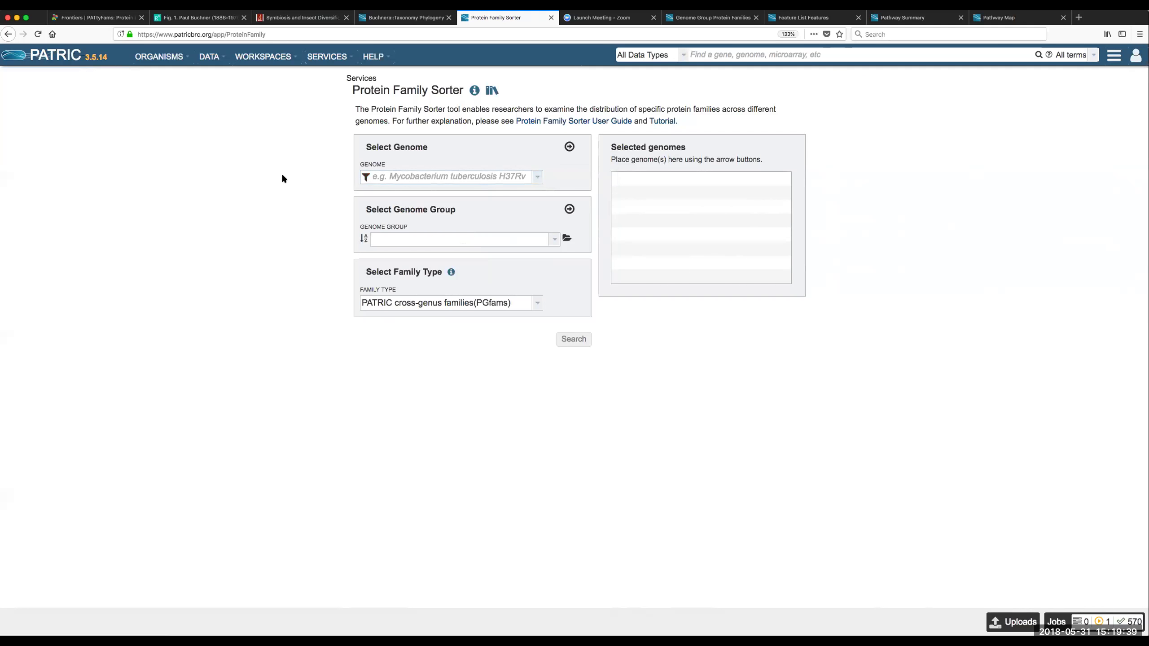
Add the genome group Buchnera 31 May to the selected genomes
left_click(553, 240)
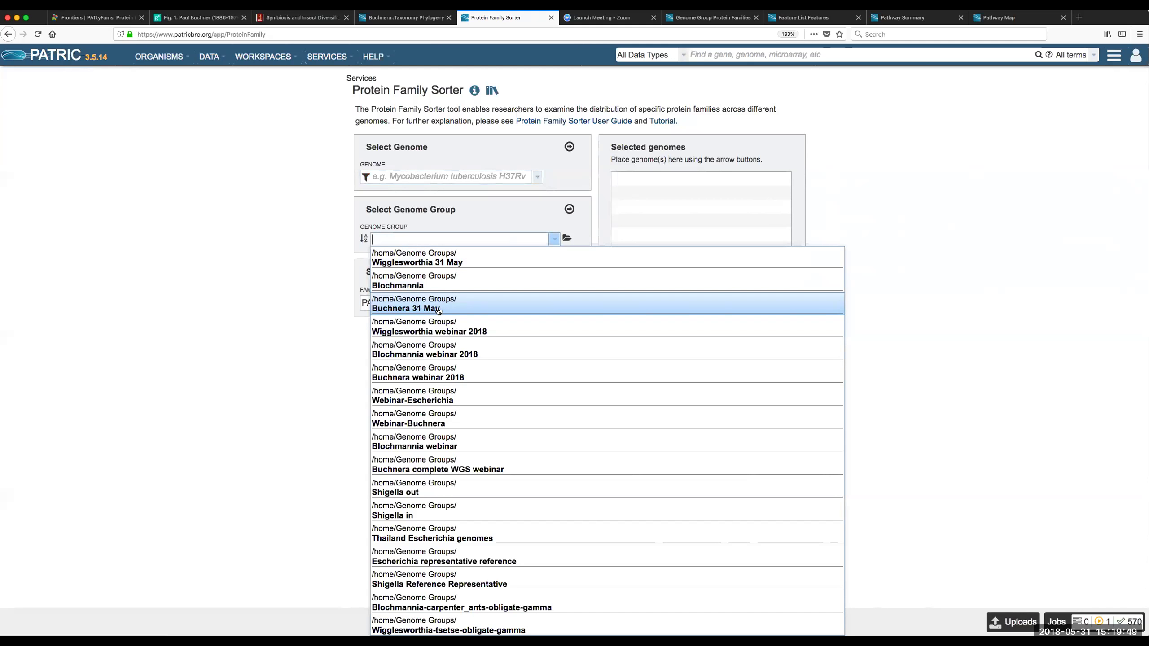
left_click(405, 309)
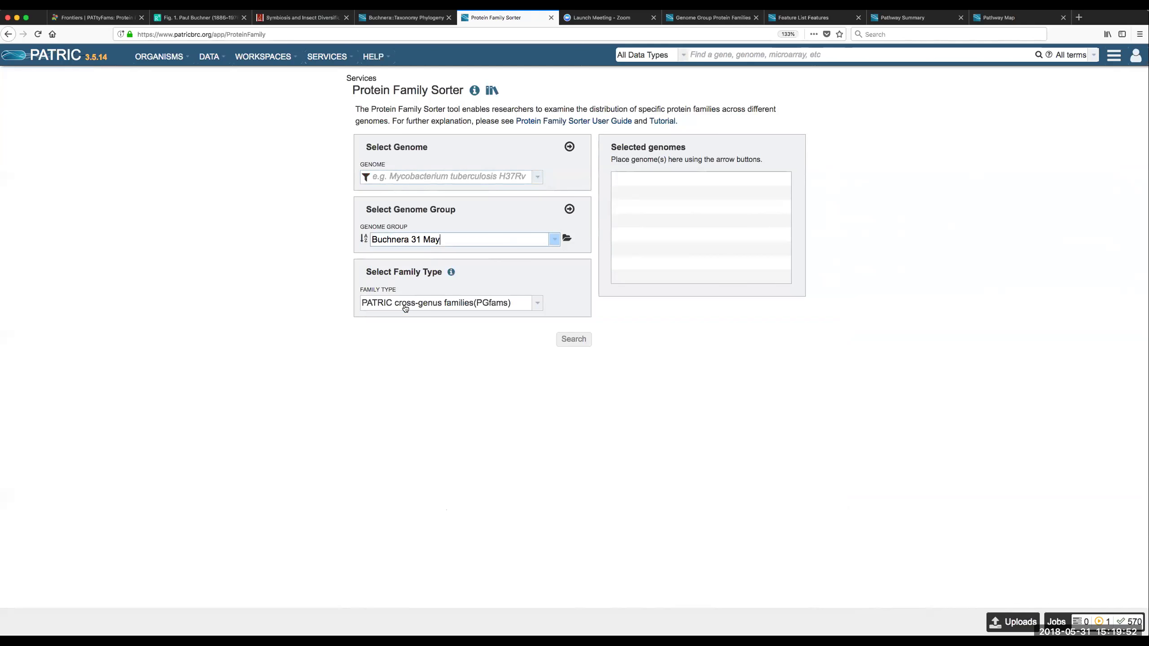
left_click(569, 209)
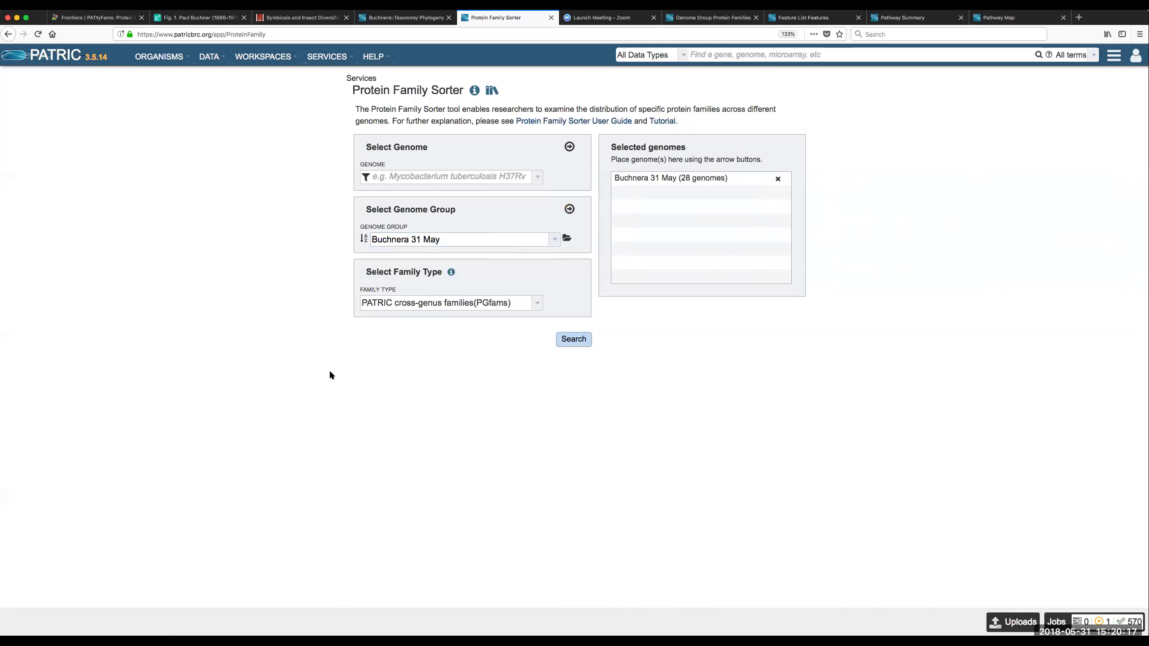
Set the family type to PATRIC genus-specific families (PLfams) and run the protein family search
left_click(538, 305)
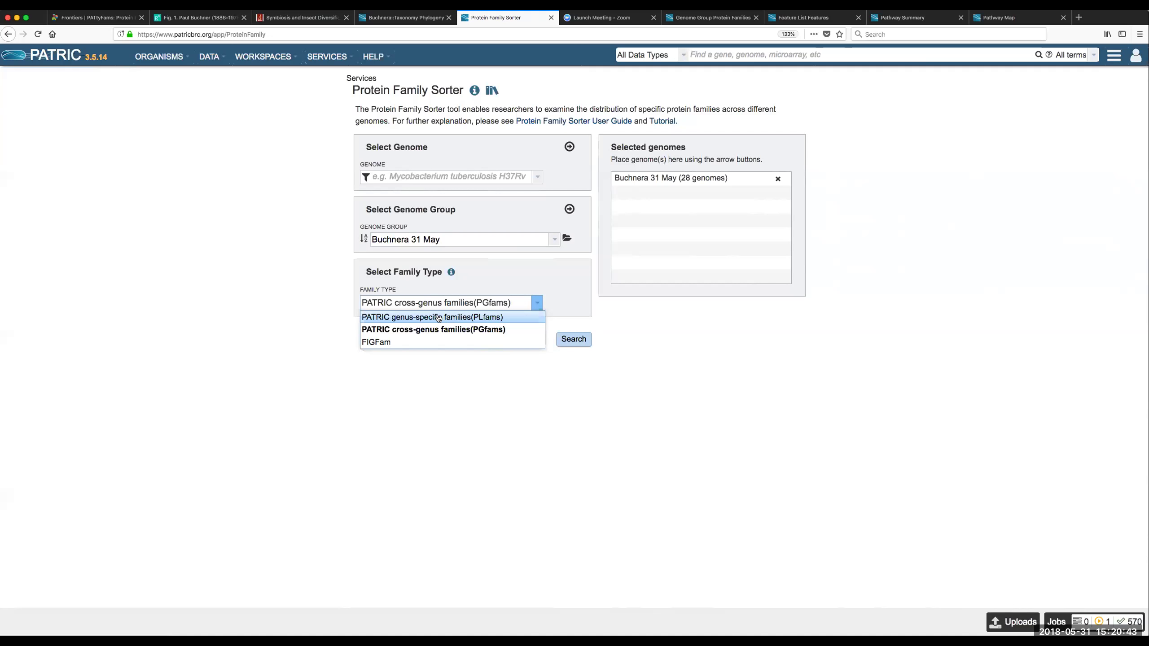
left_click(438, 317)
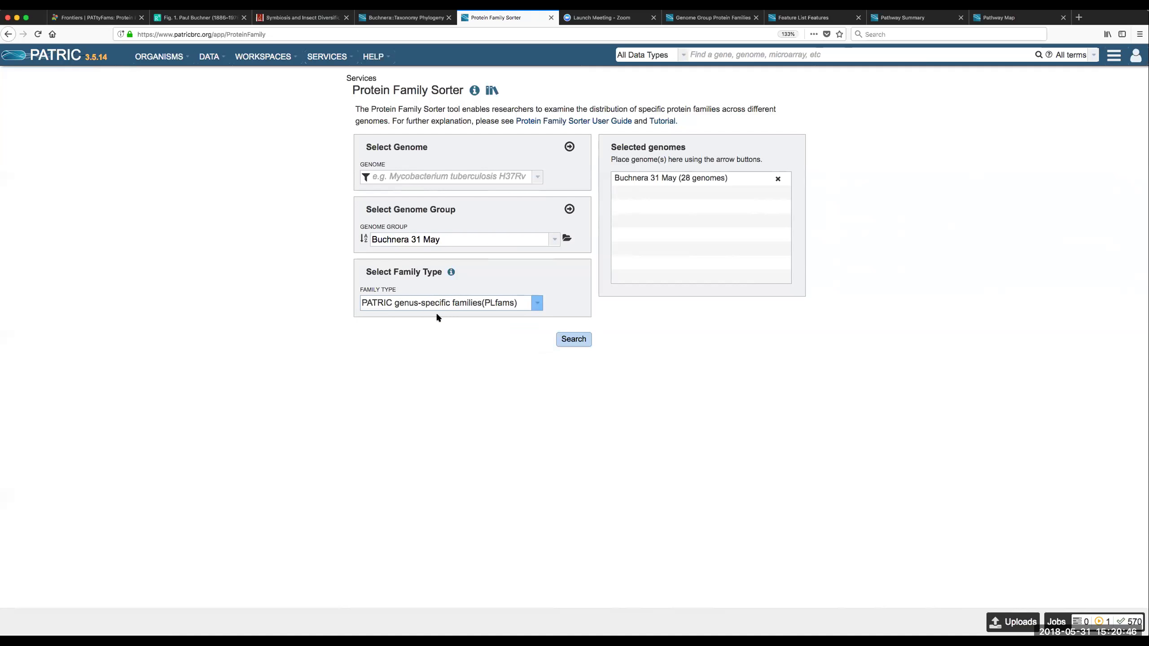
left_click(571, 339)
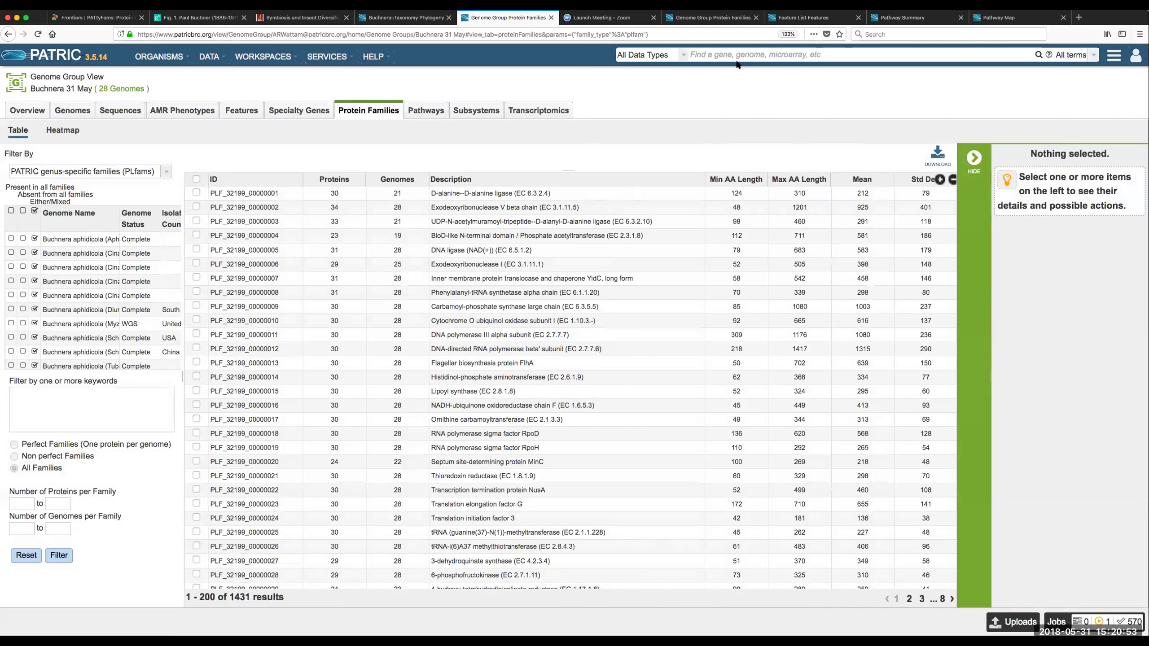
View the Frontiers article on PATtyFams protein families and return to the Buchnera 31 May protein families
left_click(78, 18)
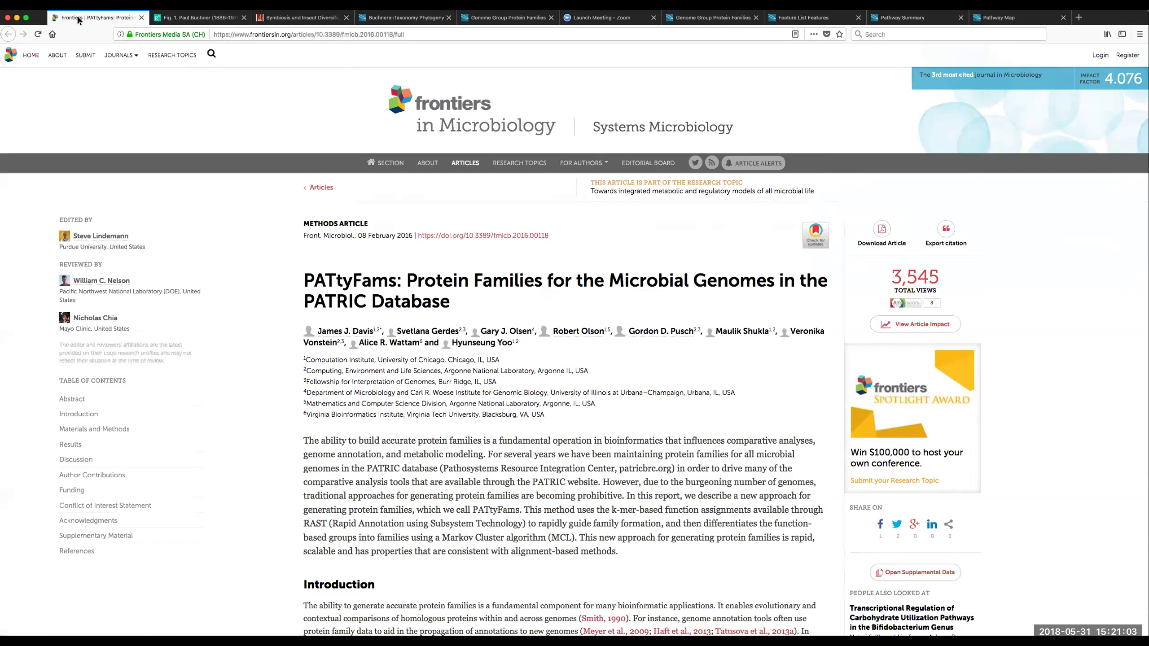
left_click(501, 18)
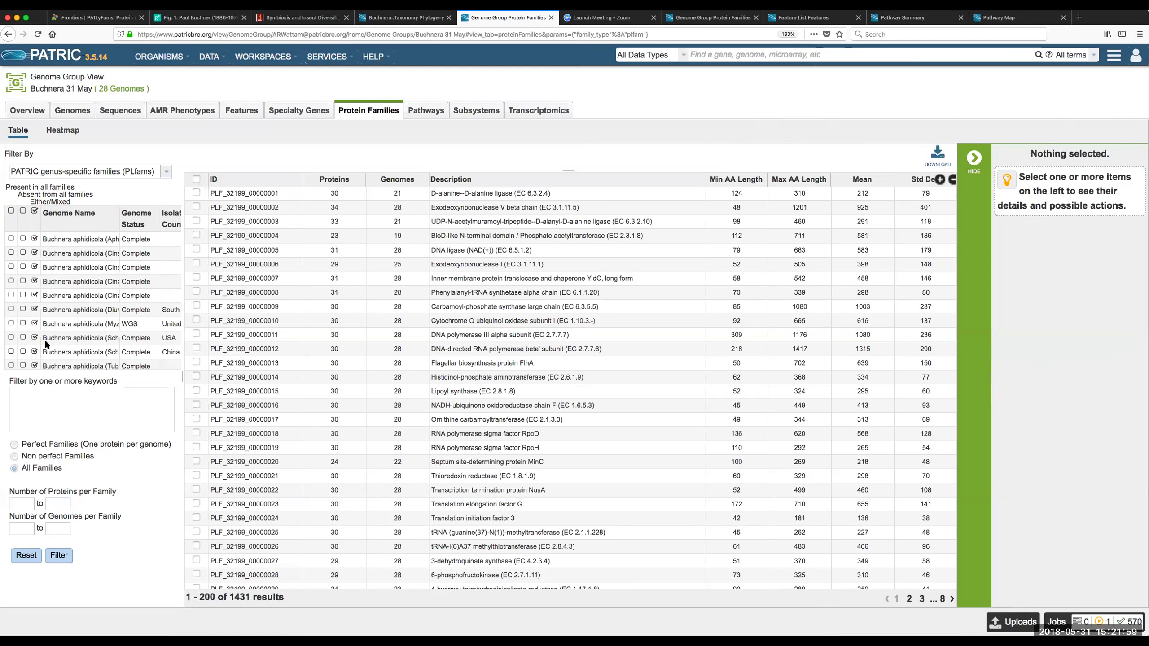
Filter for families present in all genomes, then for families unique to Buchnera aphidicola (Aphis glycines), and widen the genome name column
left_click(11, 211)
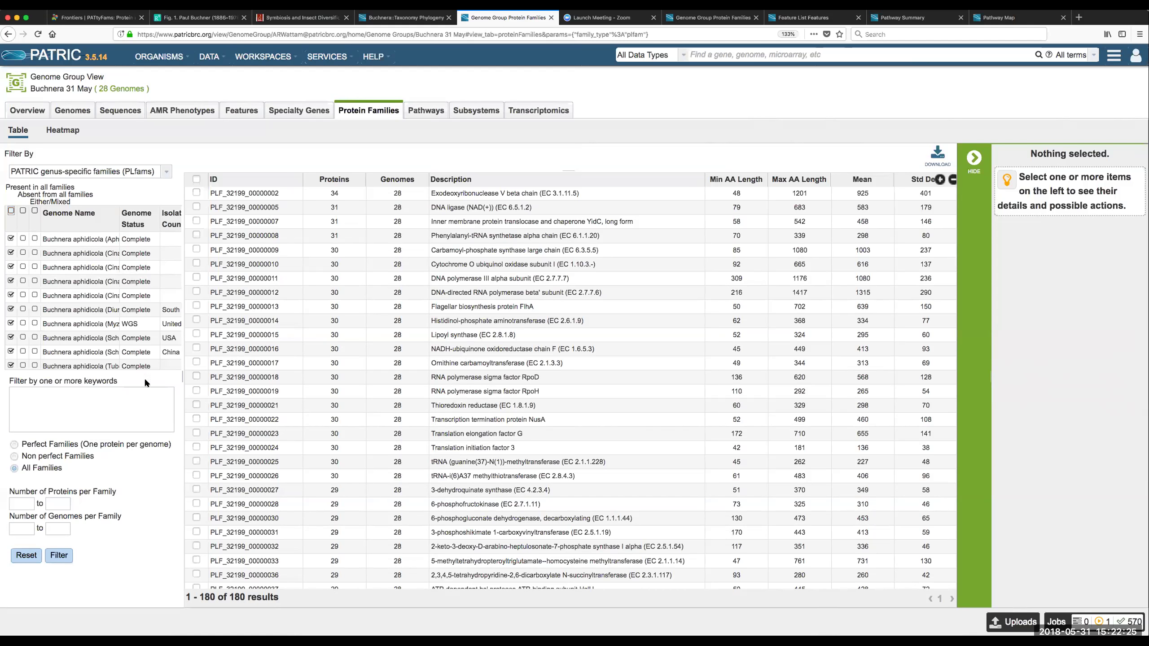
left_click(23, 212)
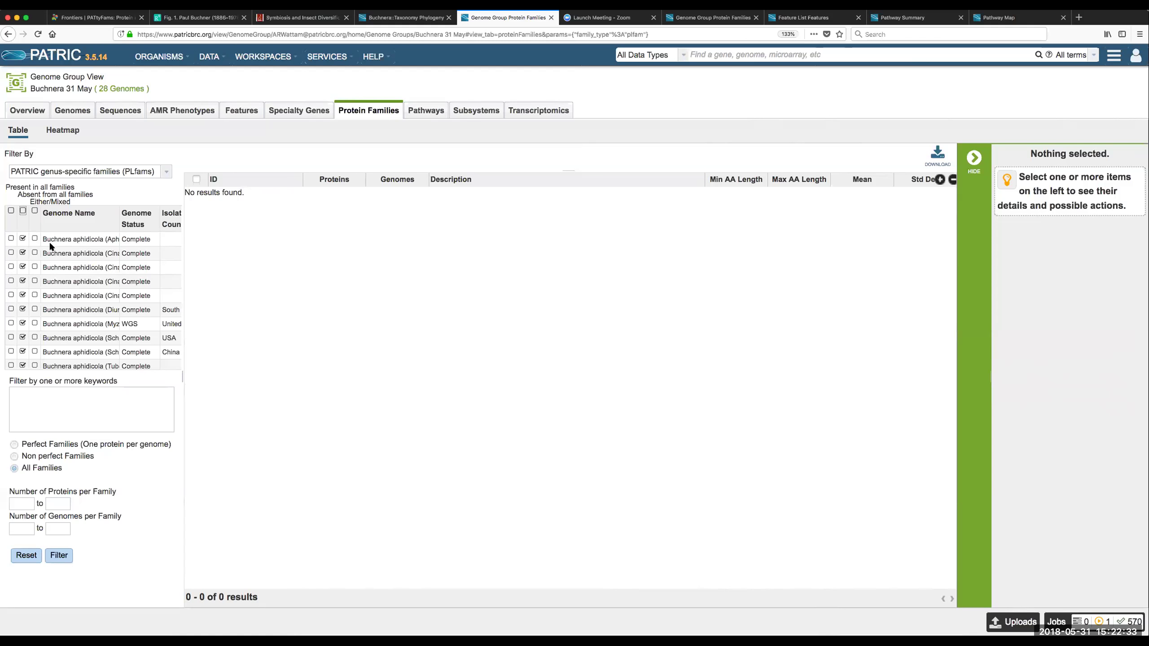
left_click(11, 238)
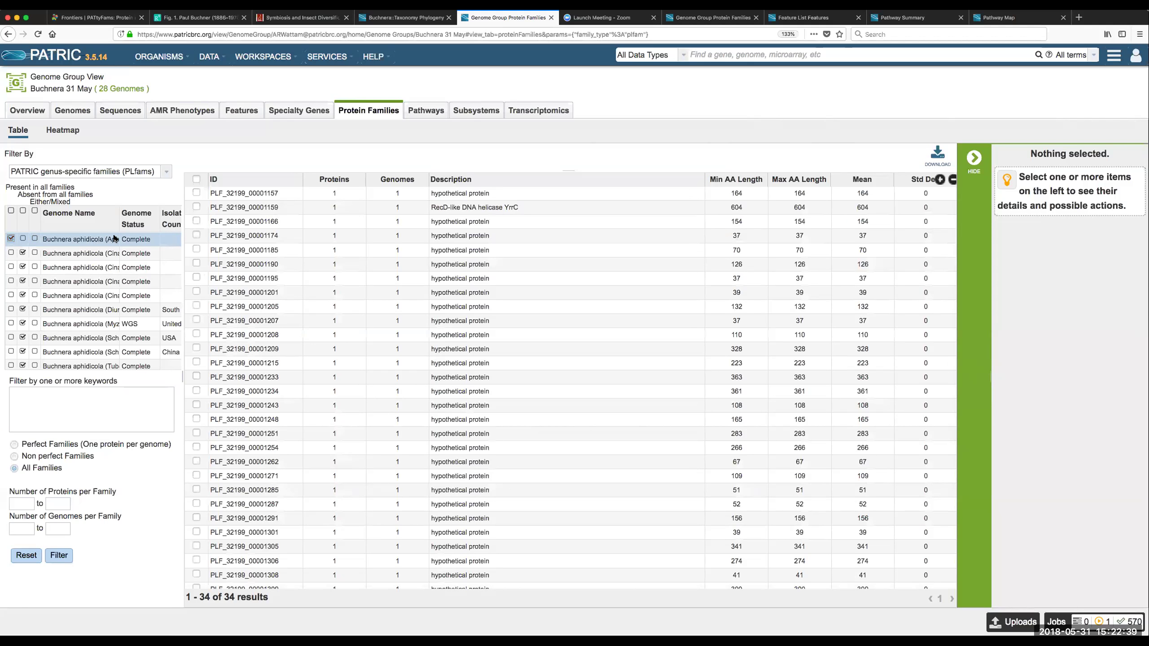
left_click_drag(117, 214, 158, 224)
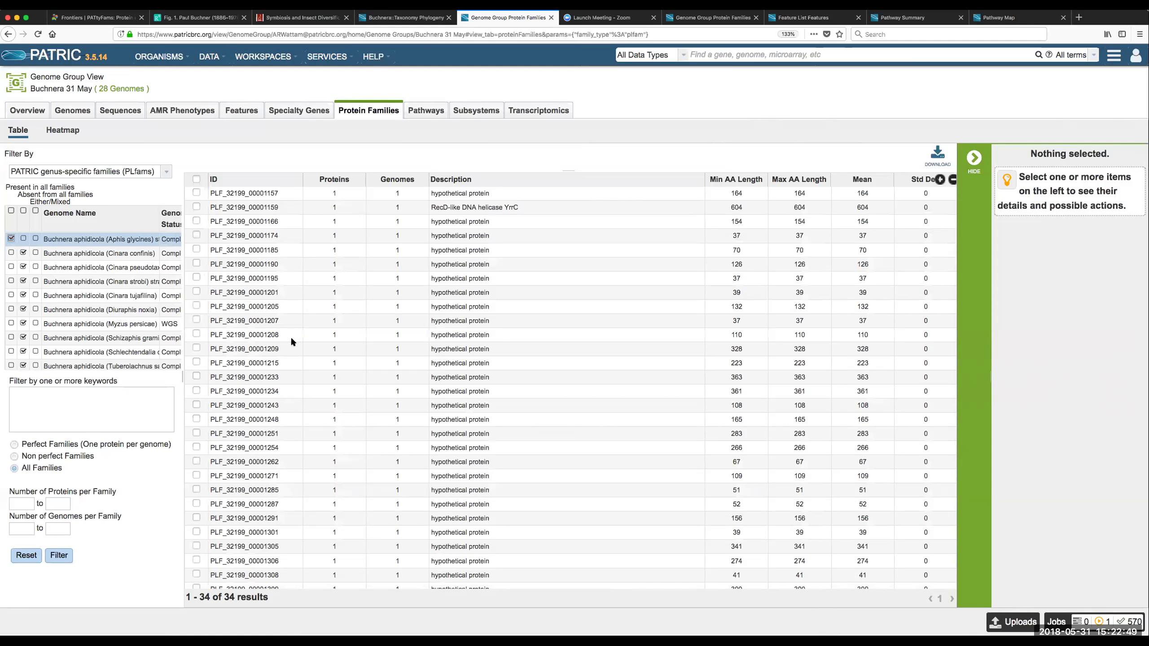
Filter for families found only in Buchnera aphidicola (Cinara confinis), then set all genomes back to Either/Mixed
left_click(23, 239)
left_click(11, 253)
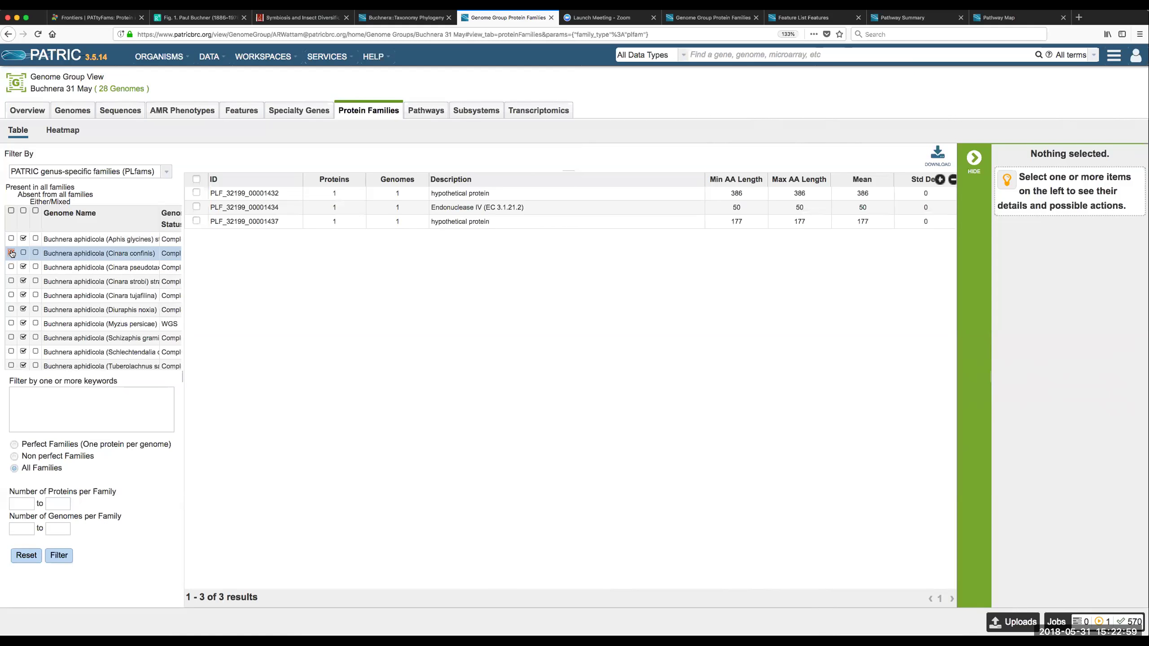
left_click(23, 253)
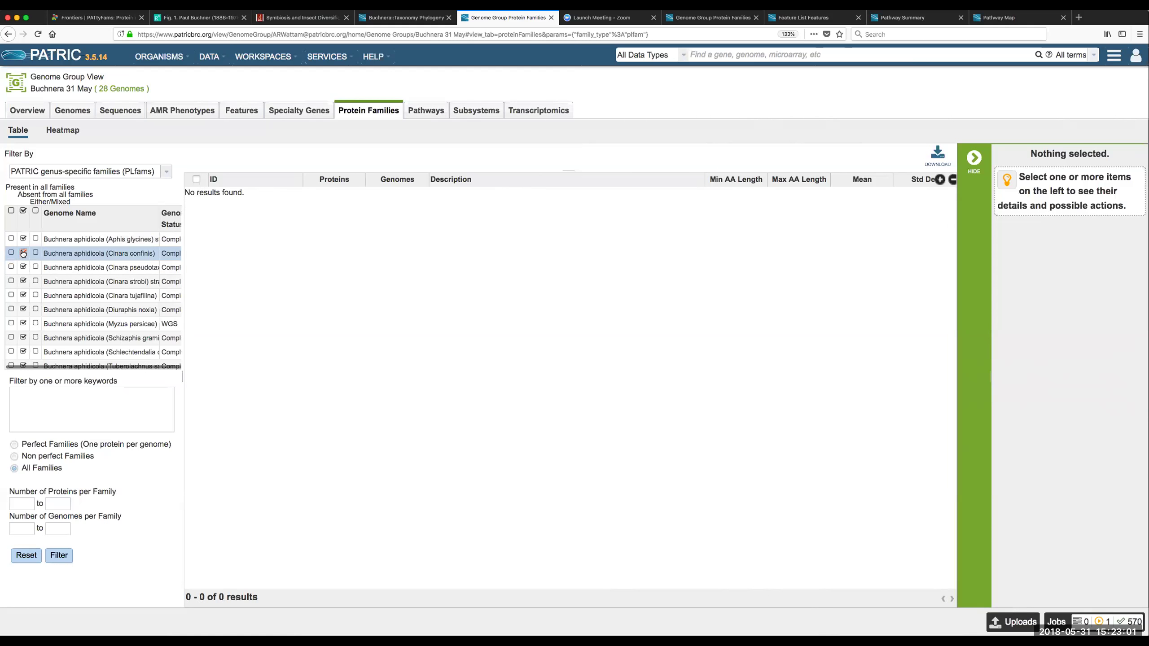
left_click(36, 211)
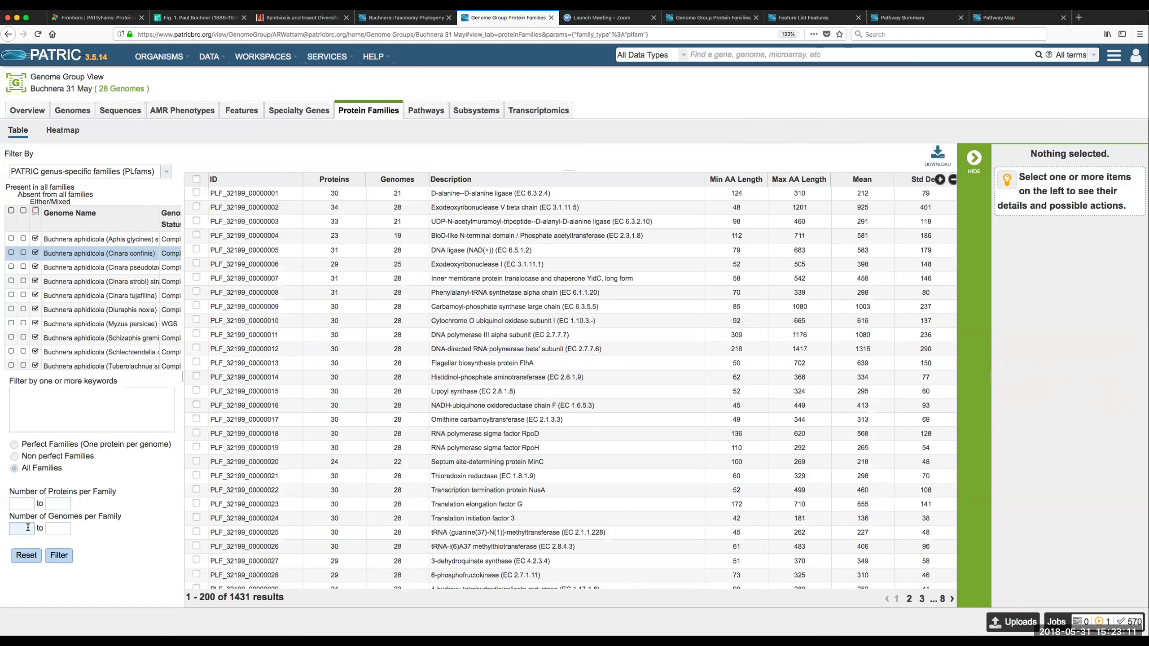
Filter the protein families to those with 1 to 27 genomes per family, then reset the filter
left_click(59, 528)
type("27")
left_click(60, 556)
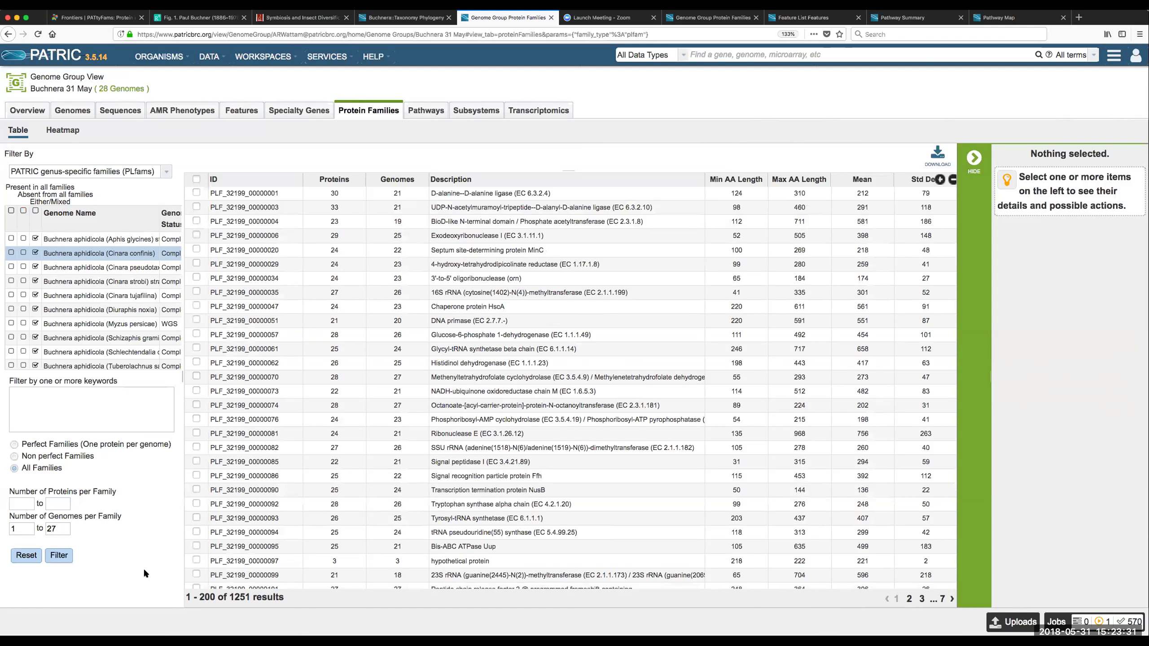
left_click(23, 556)
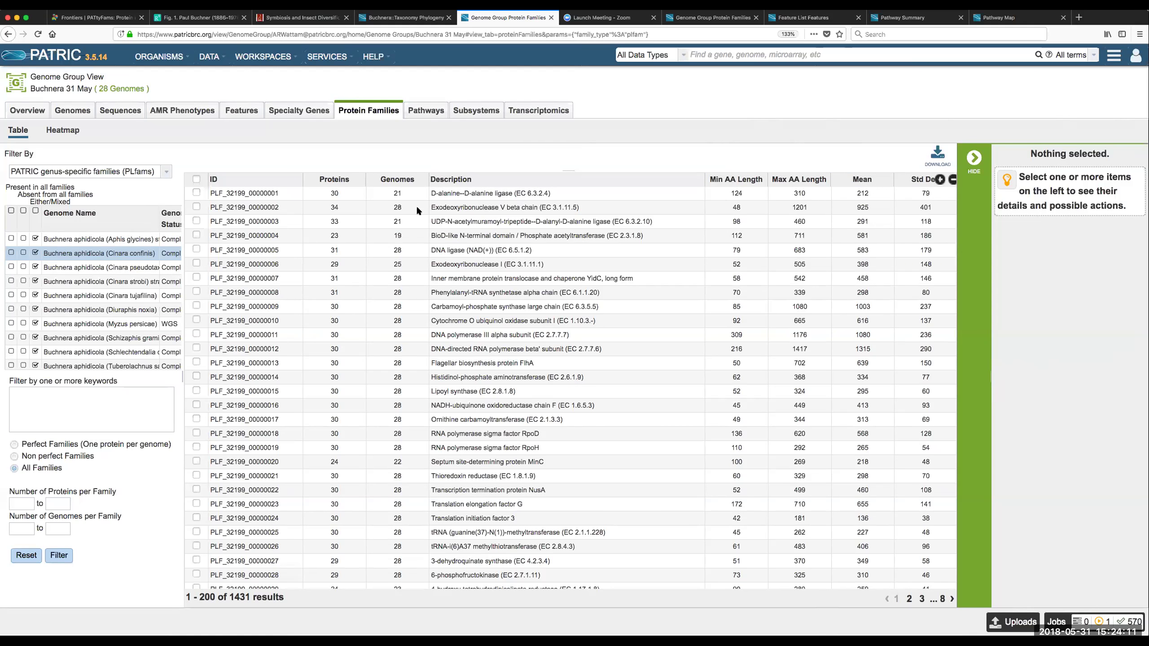
Open the multiple sequence alignment for the D-alanine--D-alanine ligase family PLF_32199_00000001 and label its tree by Gene ID
left_click(196, 193)
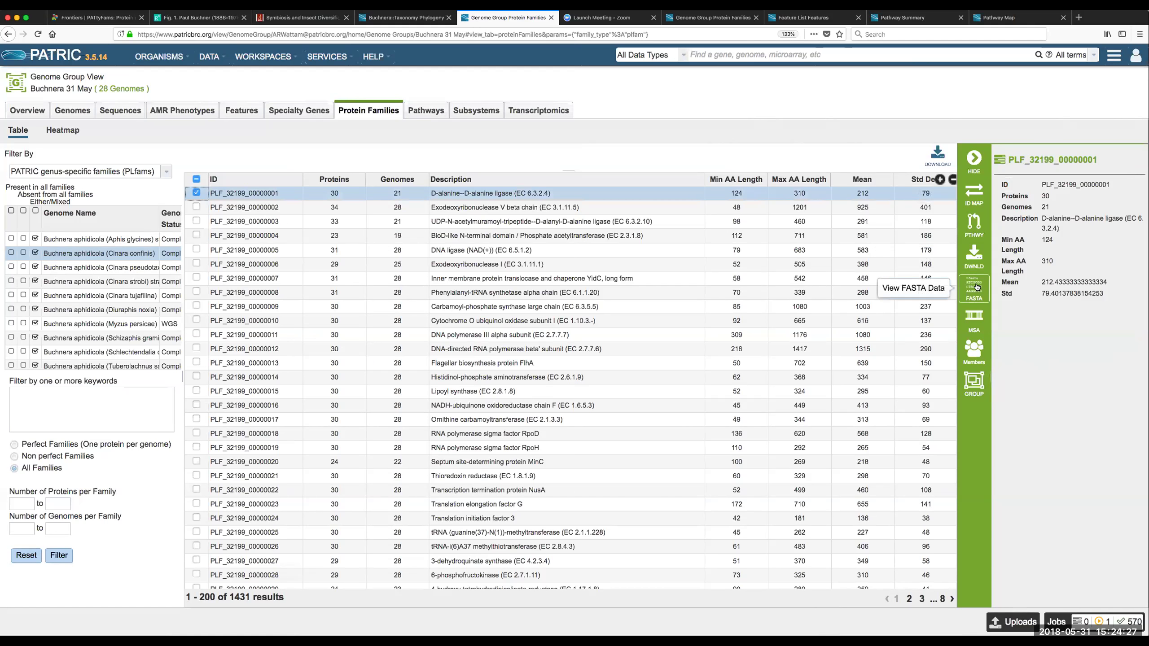
left_click(976, 317)
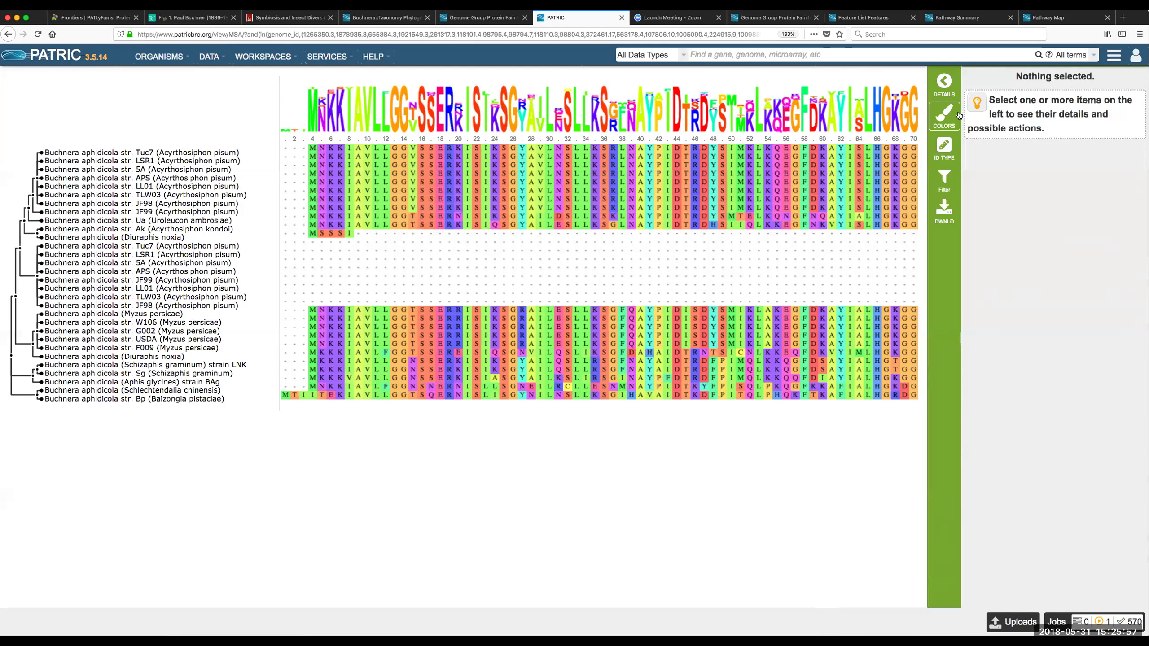
left_click(944, 145)
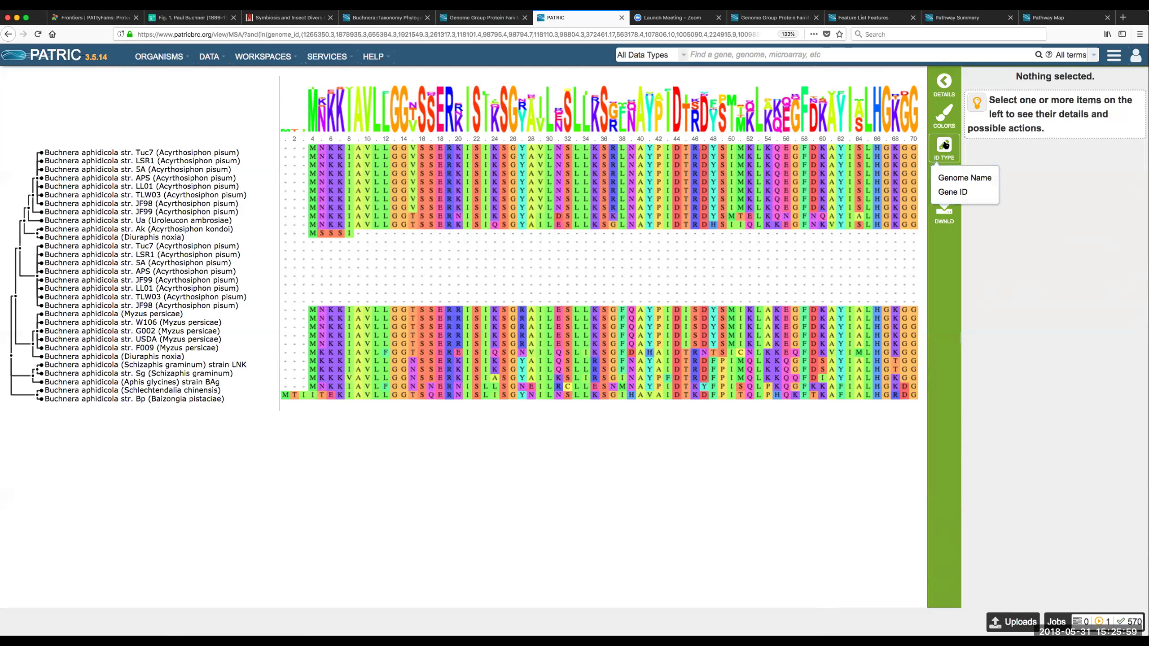
left_click(956, 193)
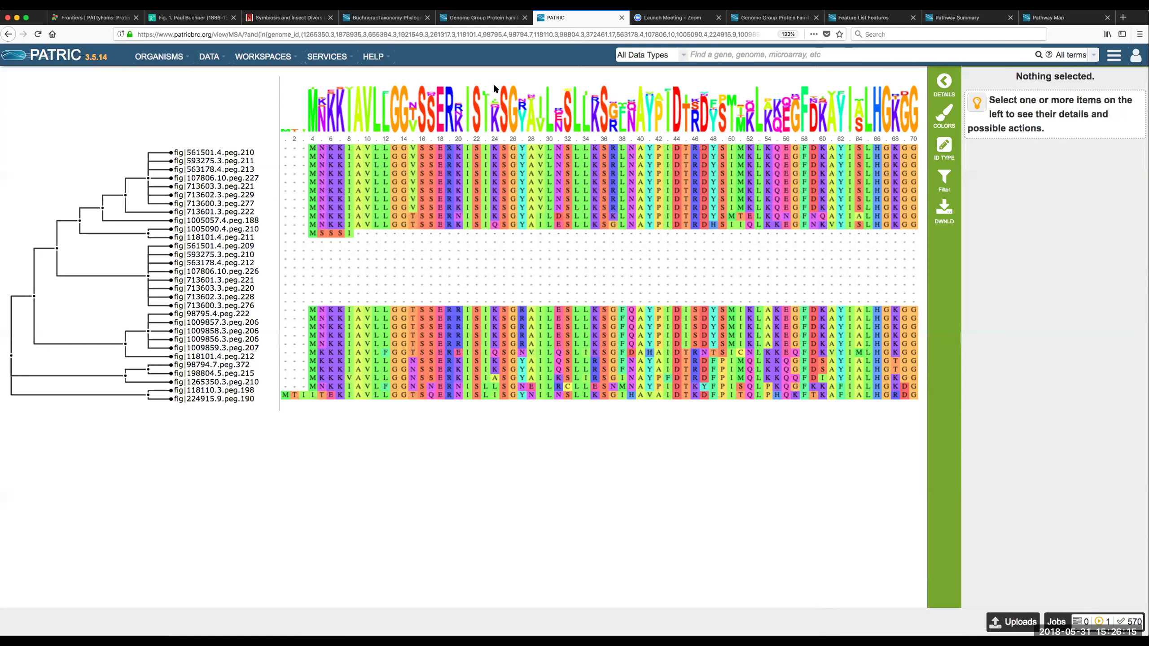
Return to the protein family table, deselect the D-alanine--D-alanine ligase family and display the families as a heatmap
left_click(477, 18)
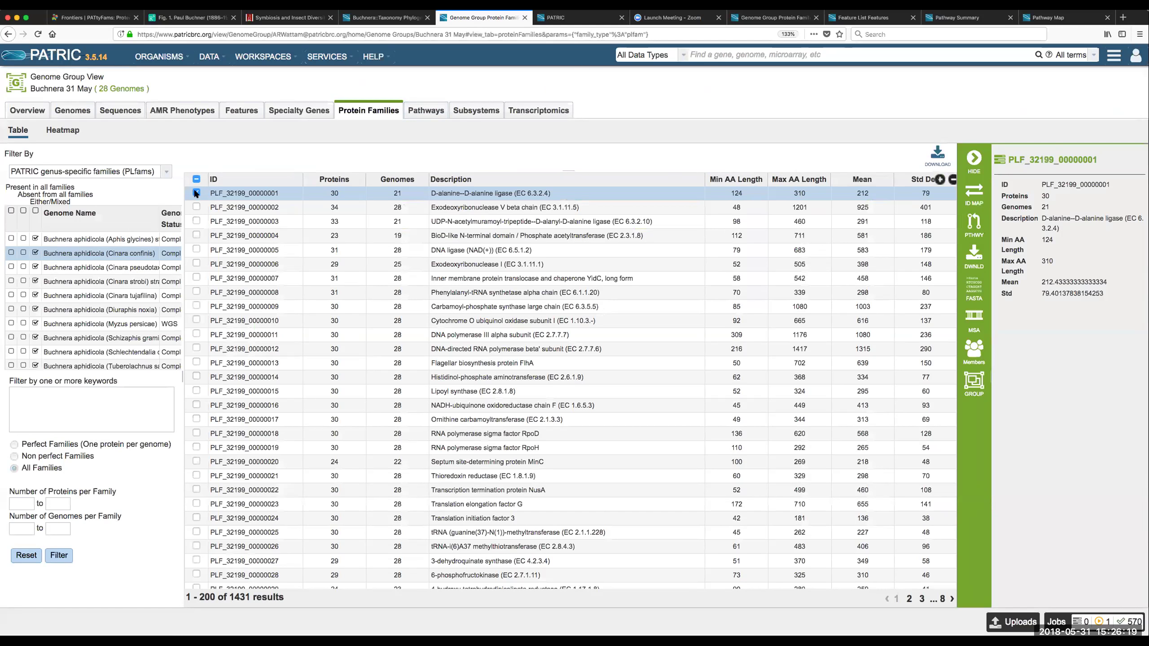
left_click(195, 193)
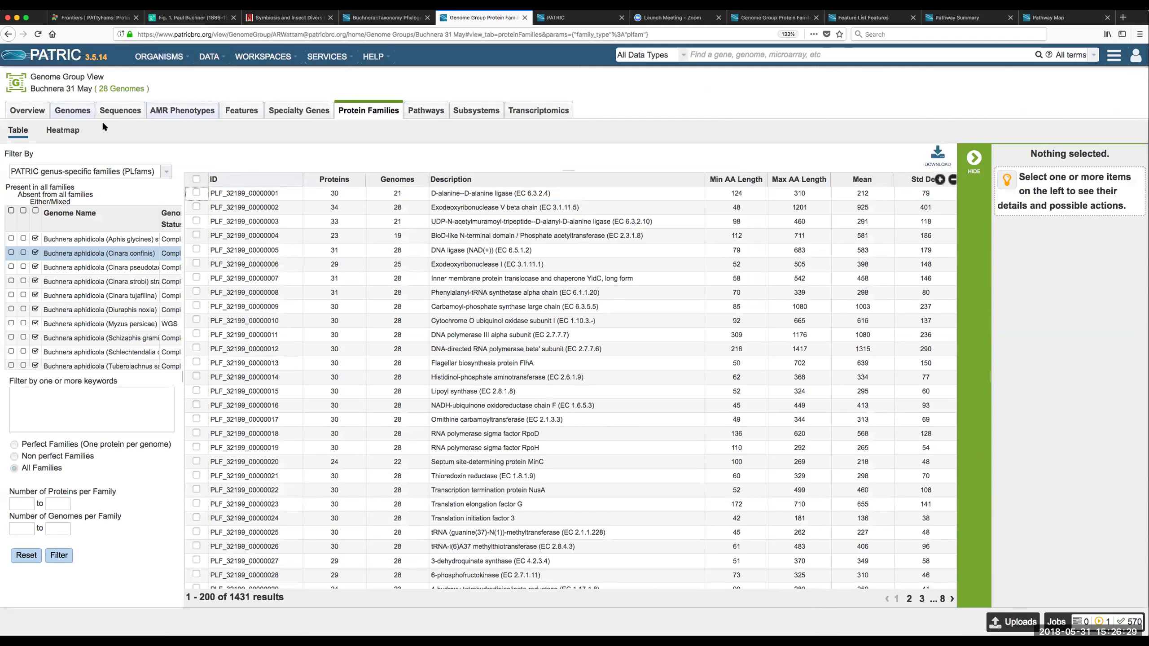
left_click(68, 131)
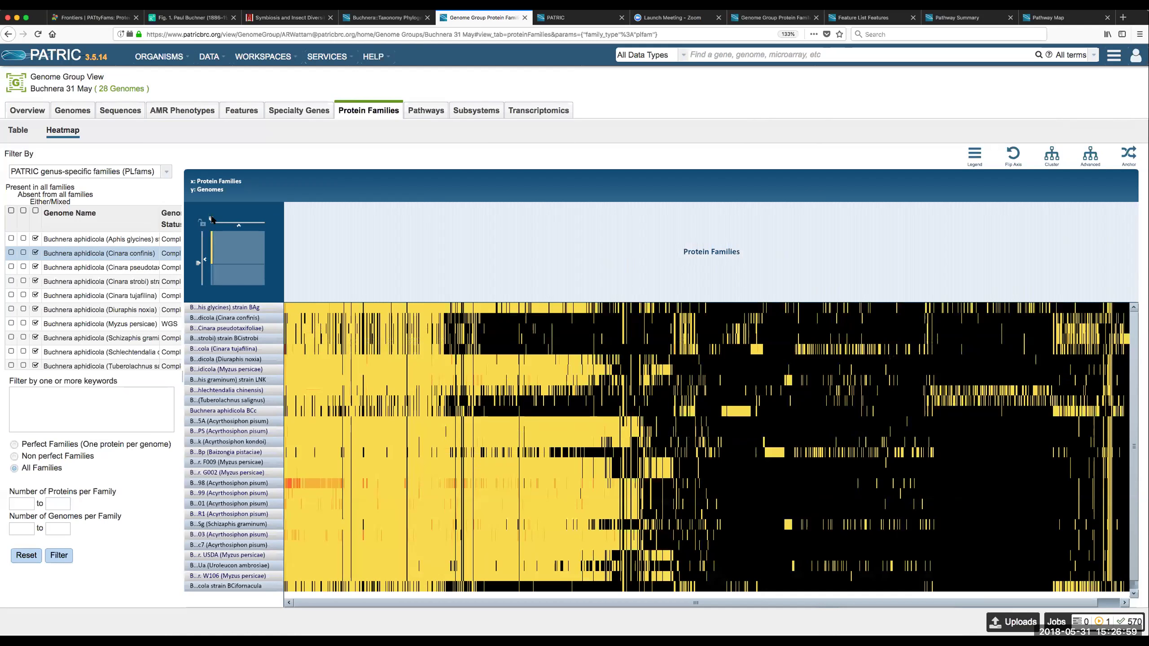
Examine the heatmap with widened columns against the cell color legend, then restore the narrow columns and hide the legend
left_click_drag(212, 220, 274, 225)
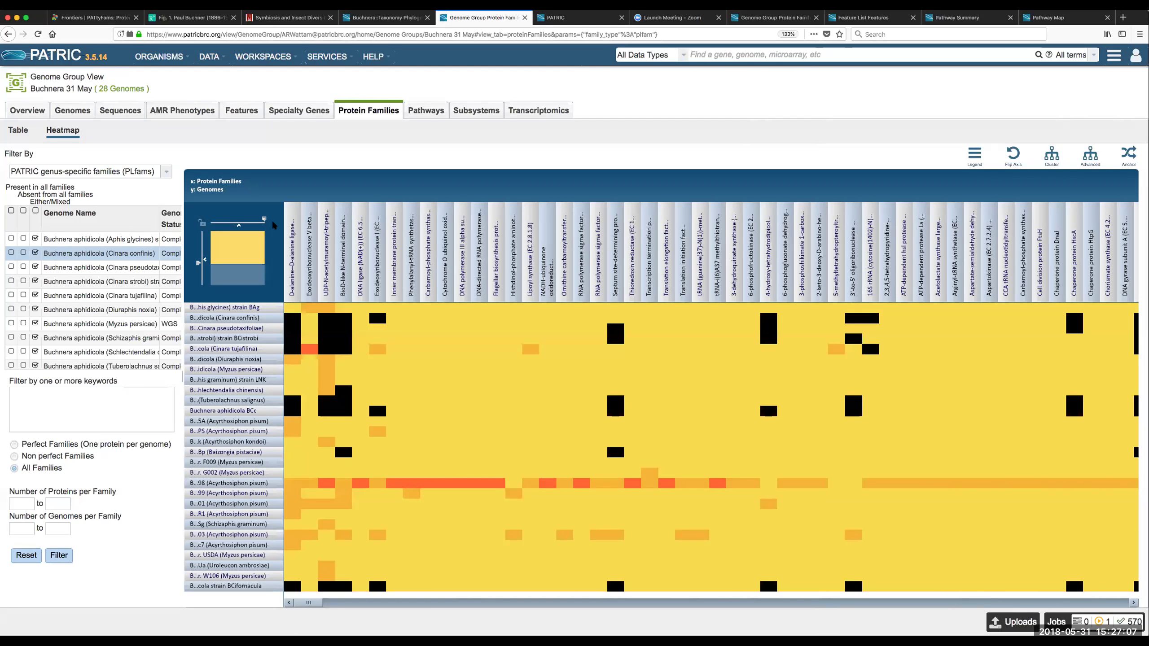
left_click(971, 157)
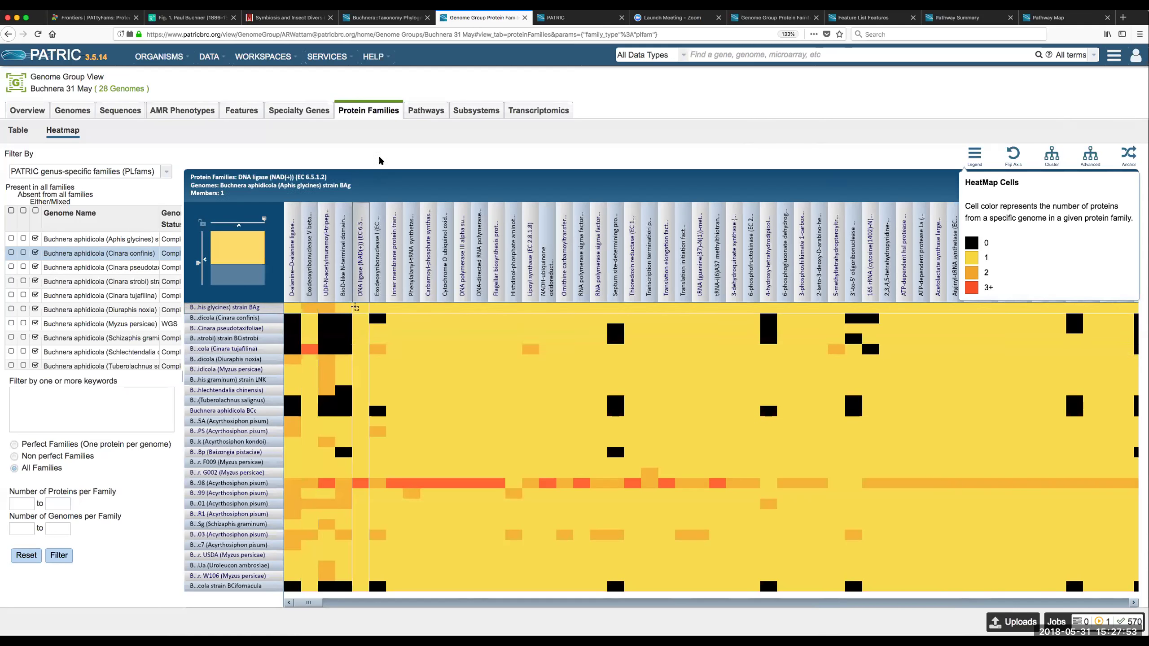
left_click_drag(266, 220, 211, 220)
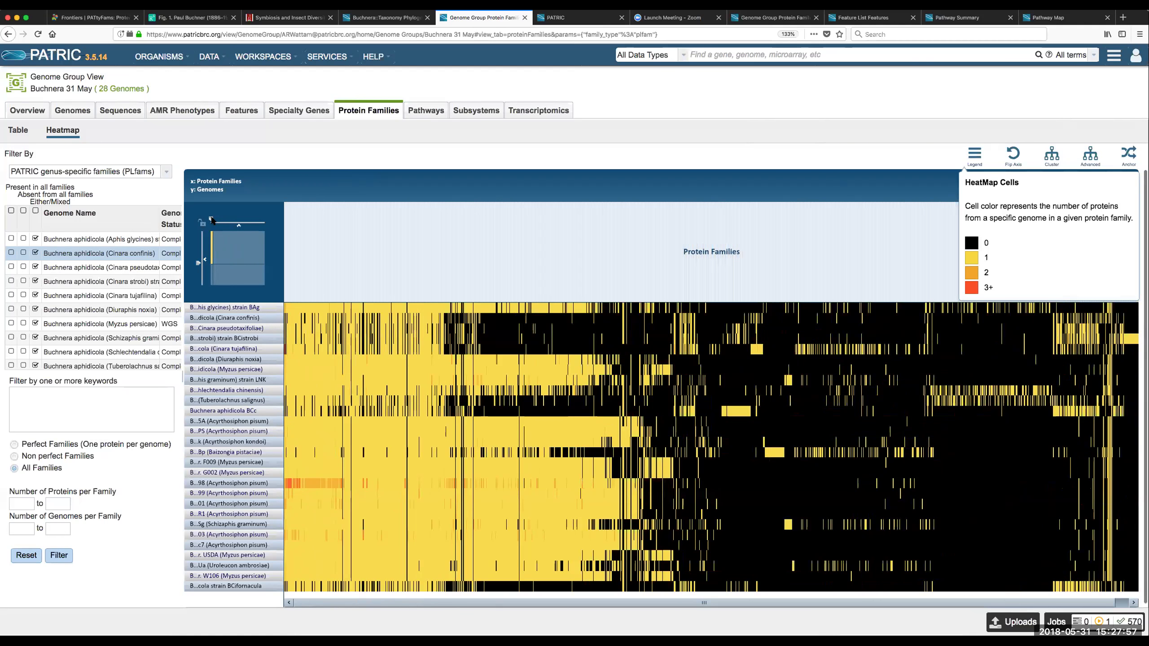
left_click(976, 162)
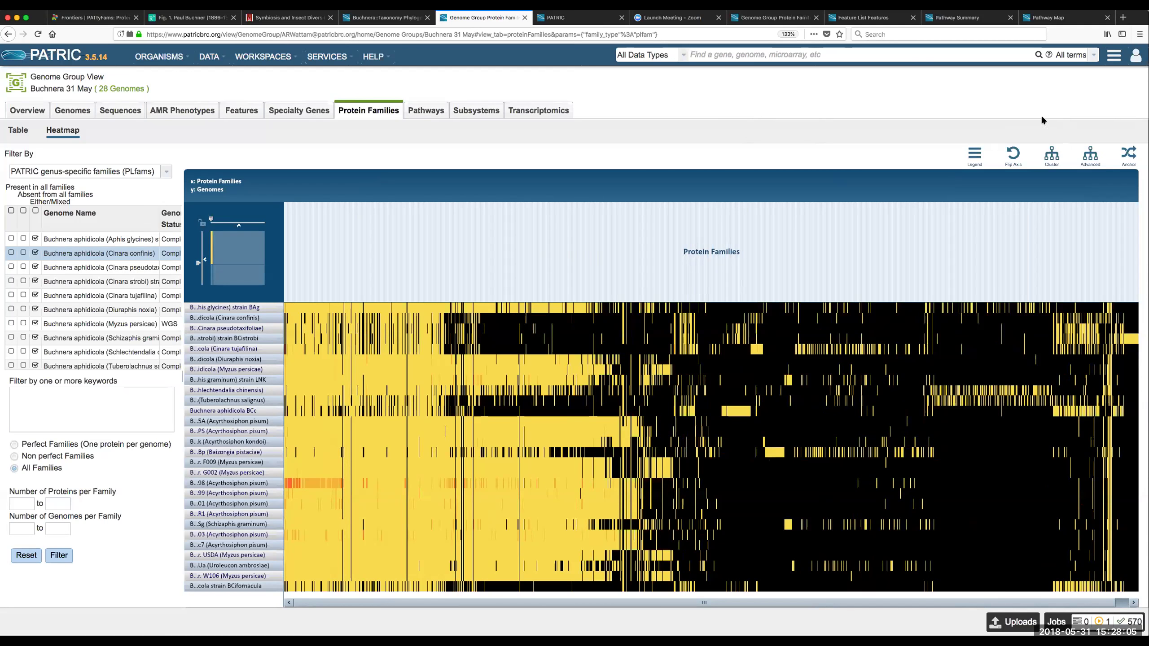
Cluster the protein family heatmap and widen its columns so the family names can be read
left_click(1049, 156)
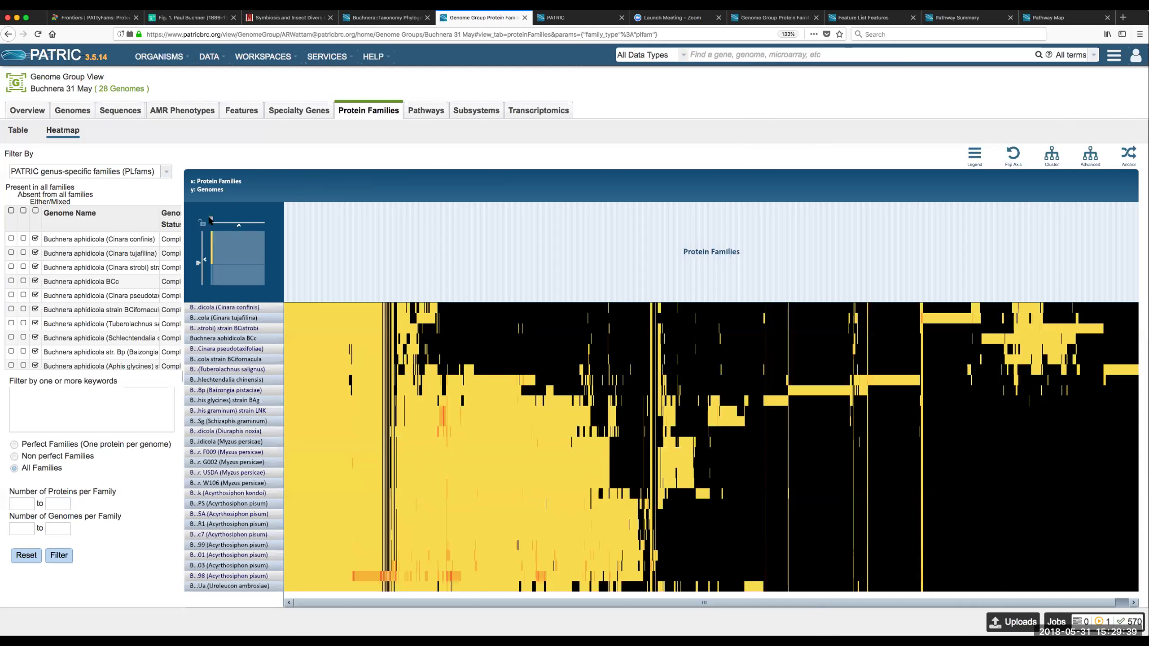
left_click_drag(211, 220, 253, 221)
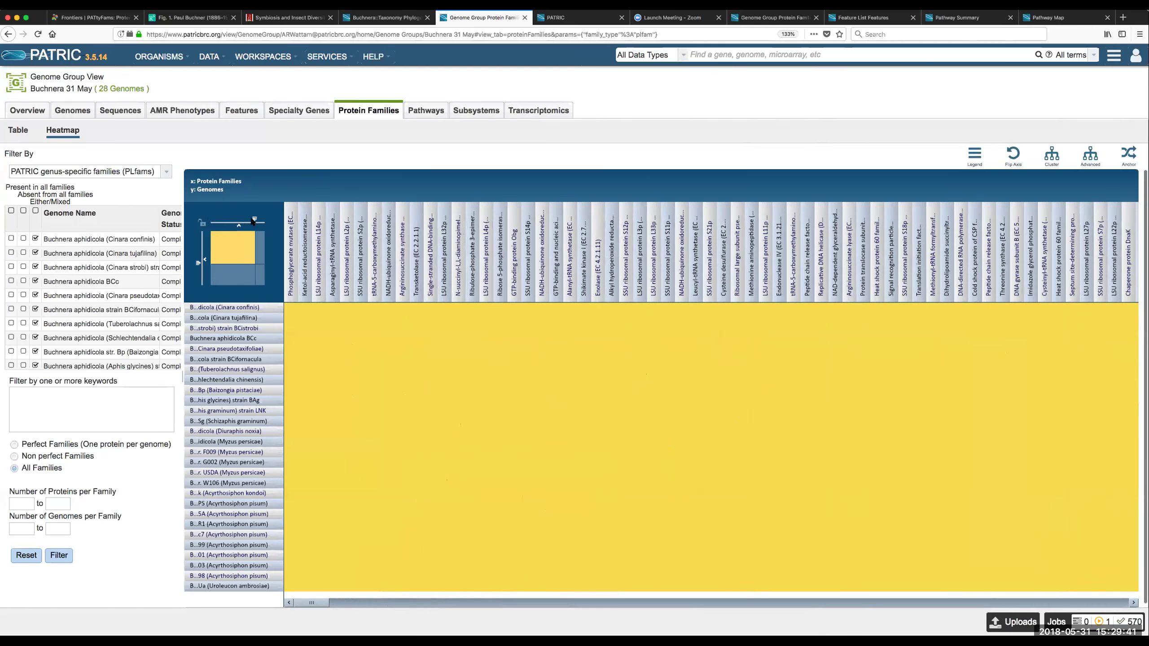
Examine the clustered heatmap's unevenly distributed families, then narrow the columns again to view the overall clustering pattern
left_click_drag(321, 603, 701, 510)
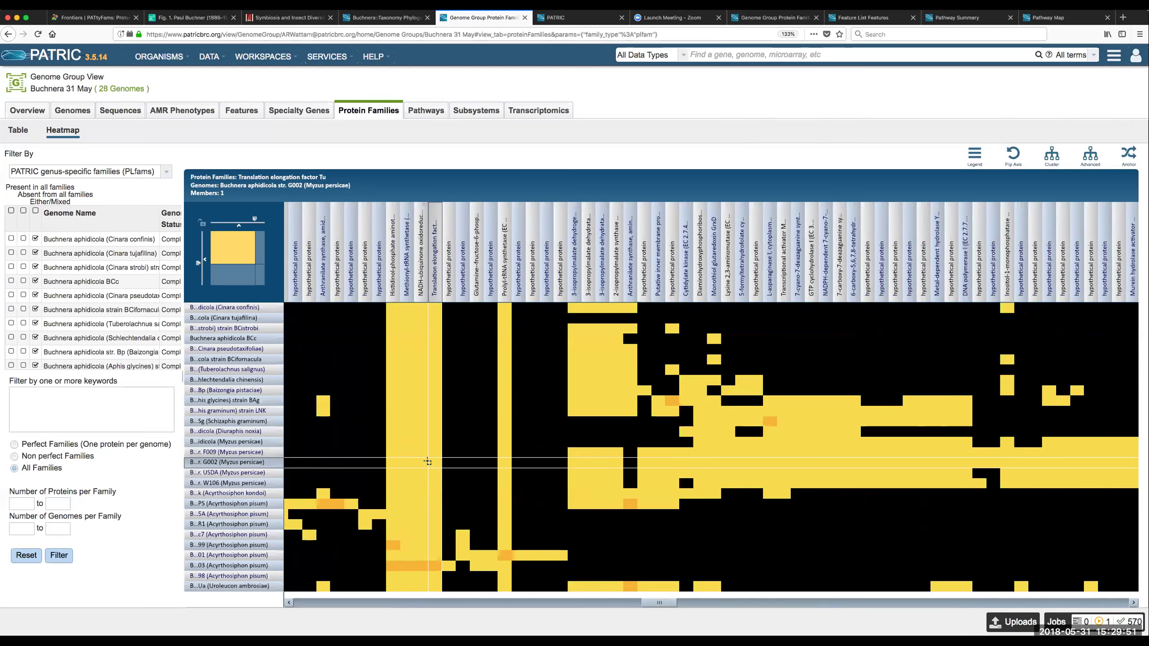
left_click(247, 221)
left_click_drag(247, 221, 212, 221)
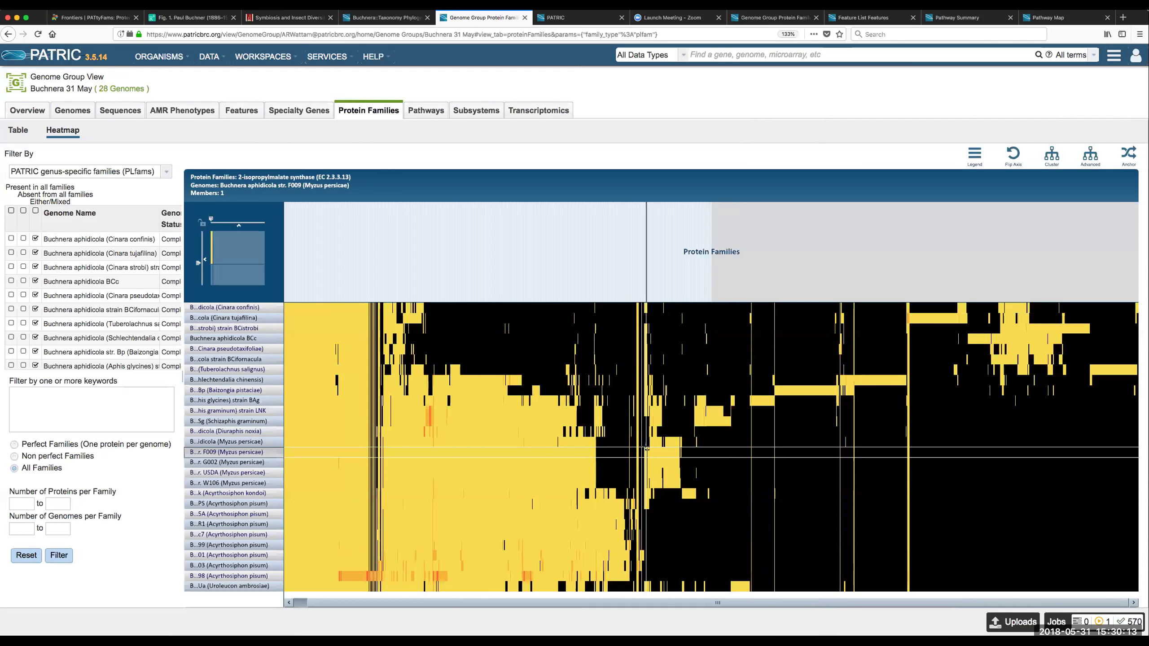
Select the block of families in the Buchnera aphidicola str. F009 (Myzus persicae) heatmap row and show its proteins as a feature list
left_click_drag(644, 449, 683, 452)
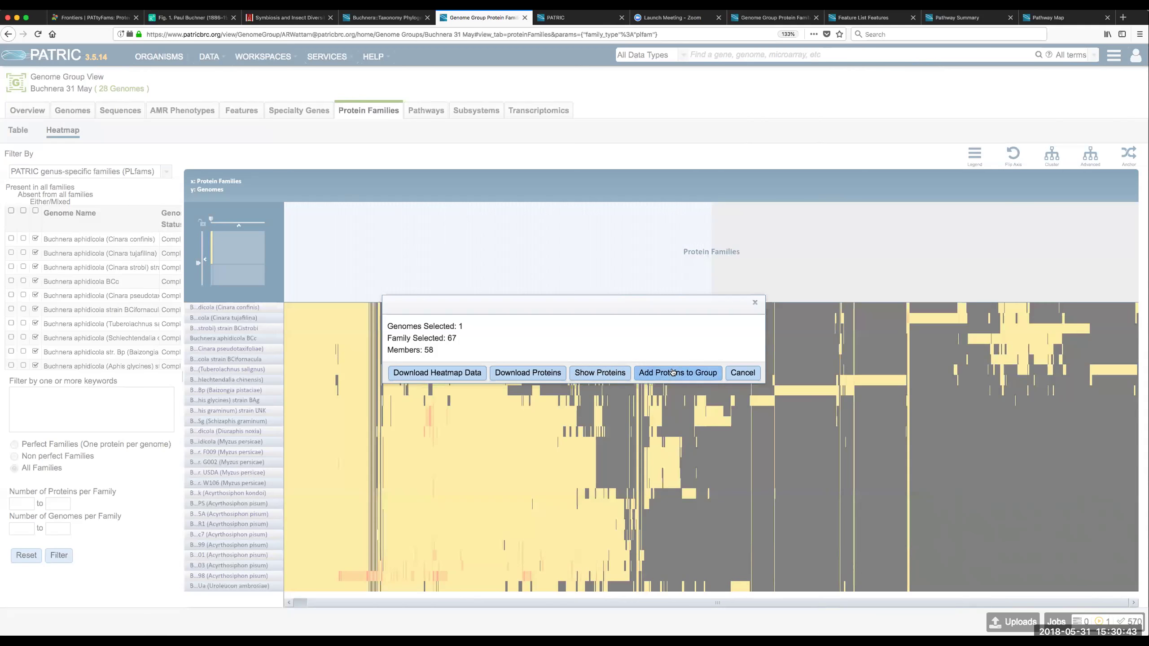
left_click(604, 372)
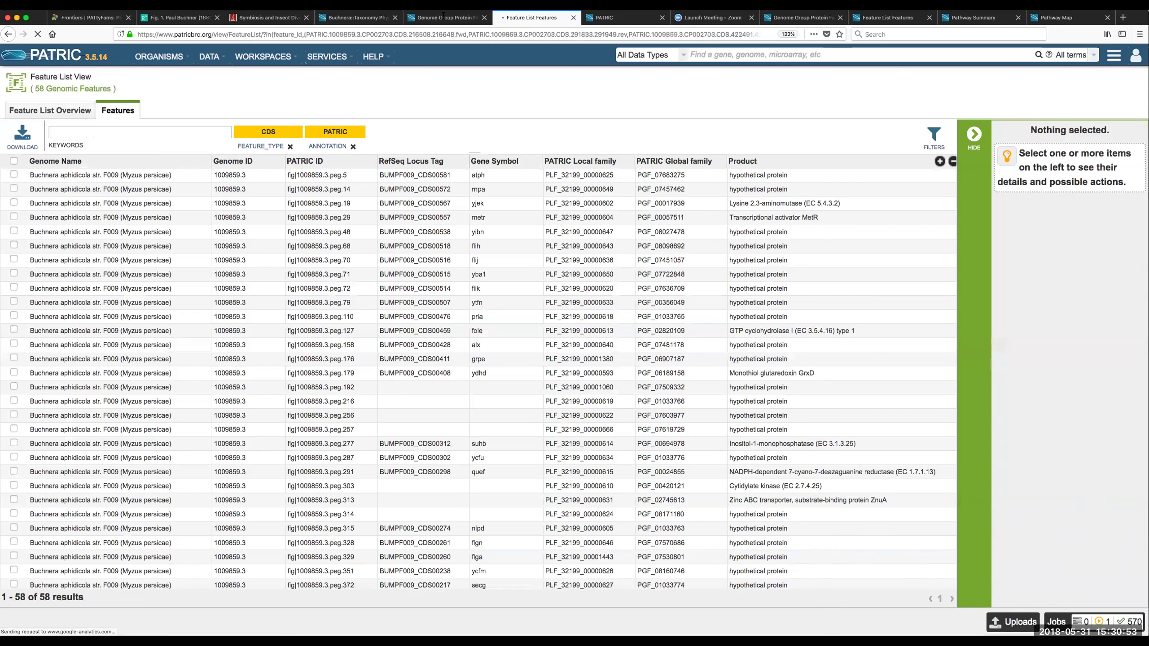
left_click(444, 17)
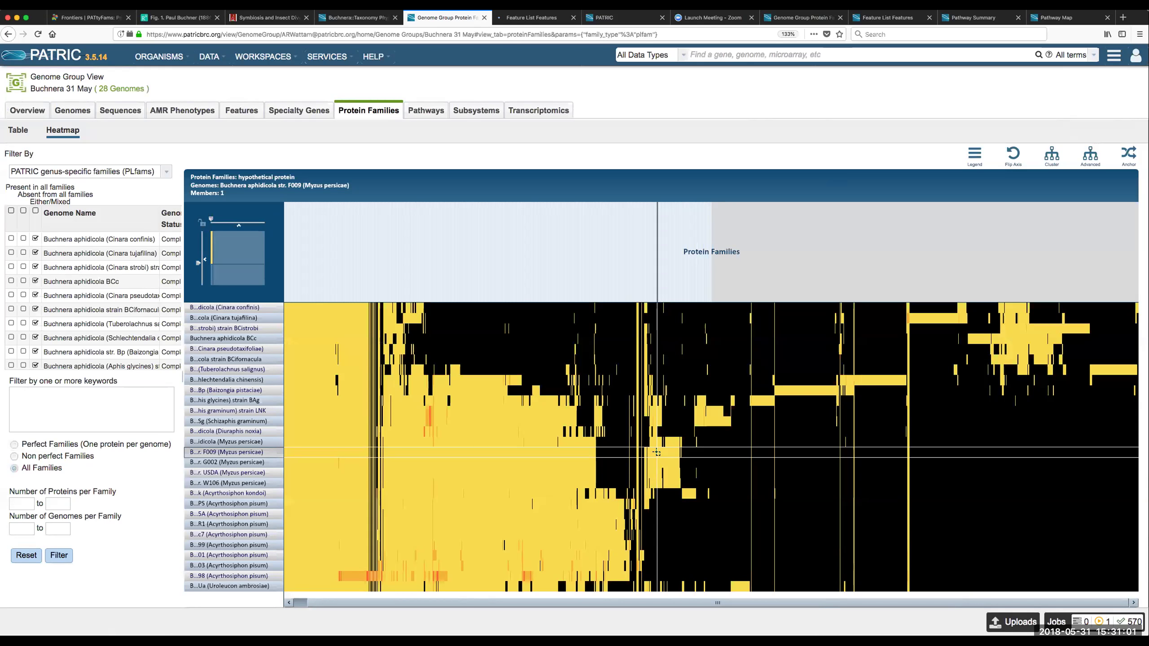
left_click(533, 19)
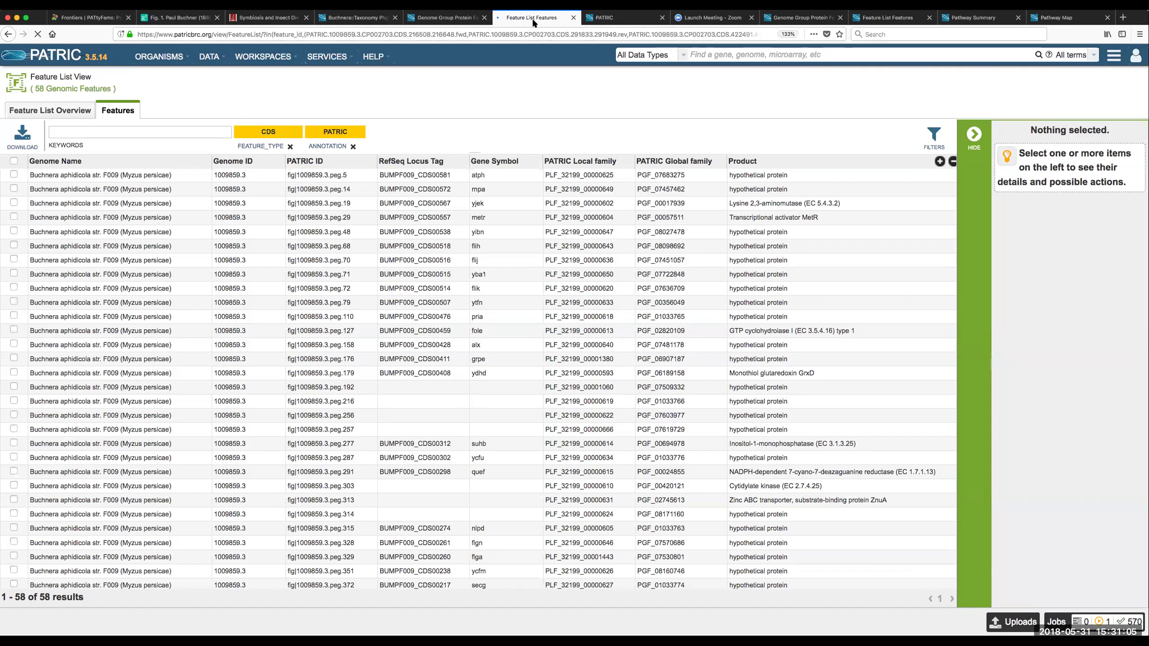
Review the product names in the feature list, select all its features and open their pathway summary
scroll(796, 324, "down", 3)
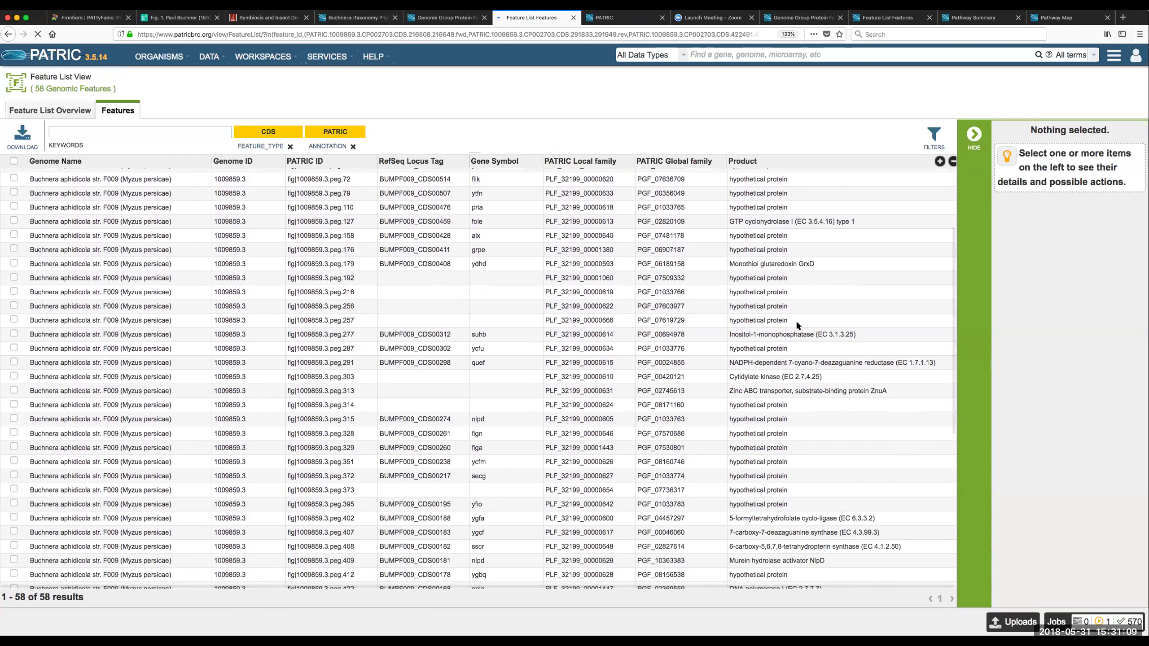
scroll(796, 324, "up", 1)
scroll(796, 324, "up", 1)
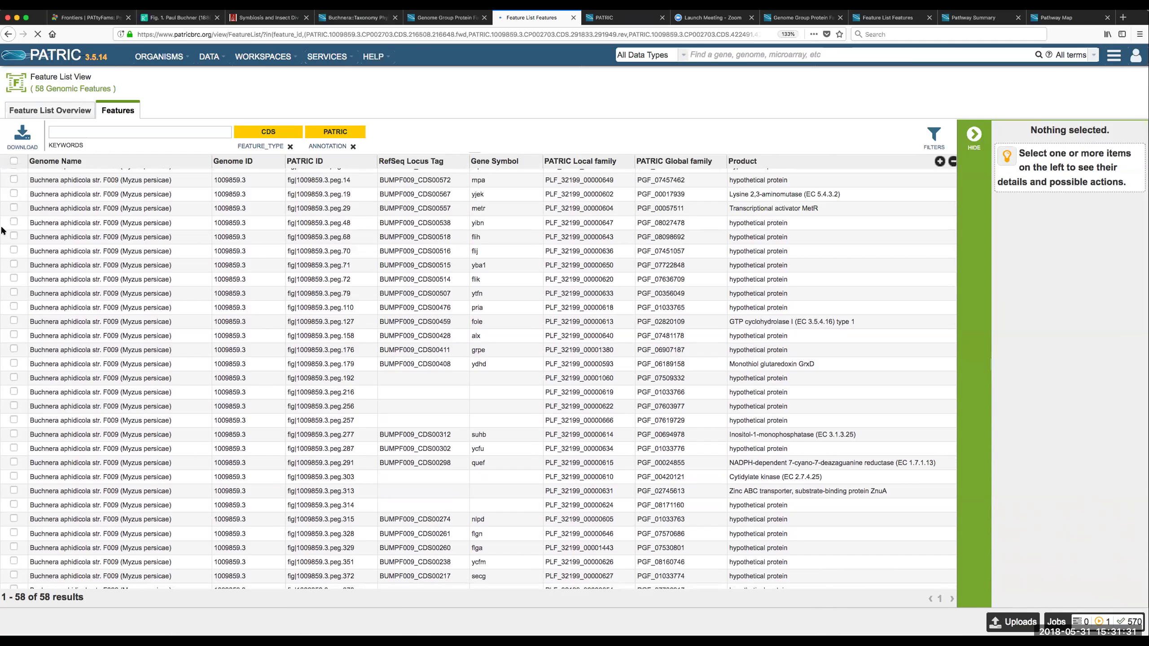
left_click(13, 161)
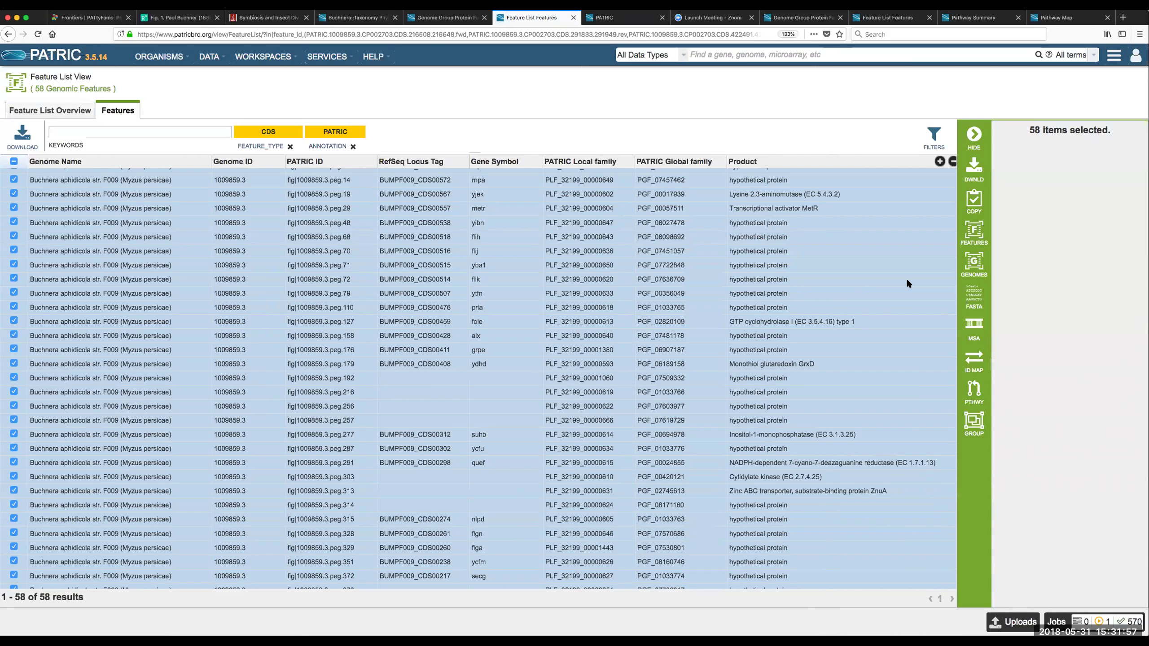
left_click(975, 389)
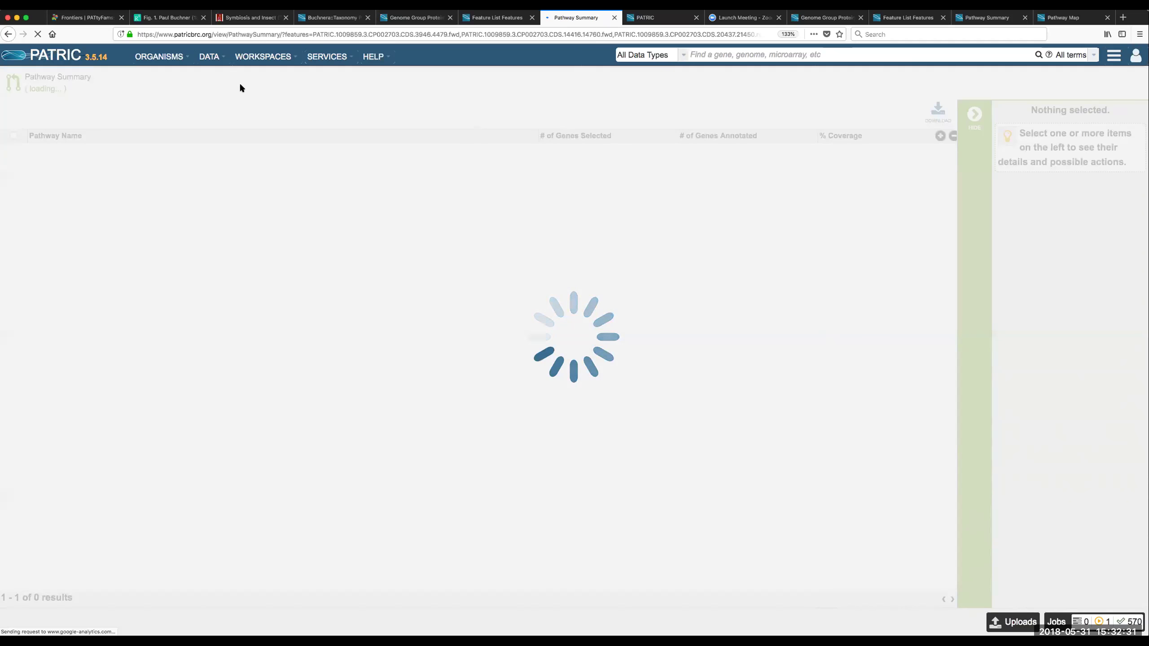
View the ResearchGate figure page and the Symbiosis and Insect Diversification article, then return to the loading pathway summary
left_click(178, 18)
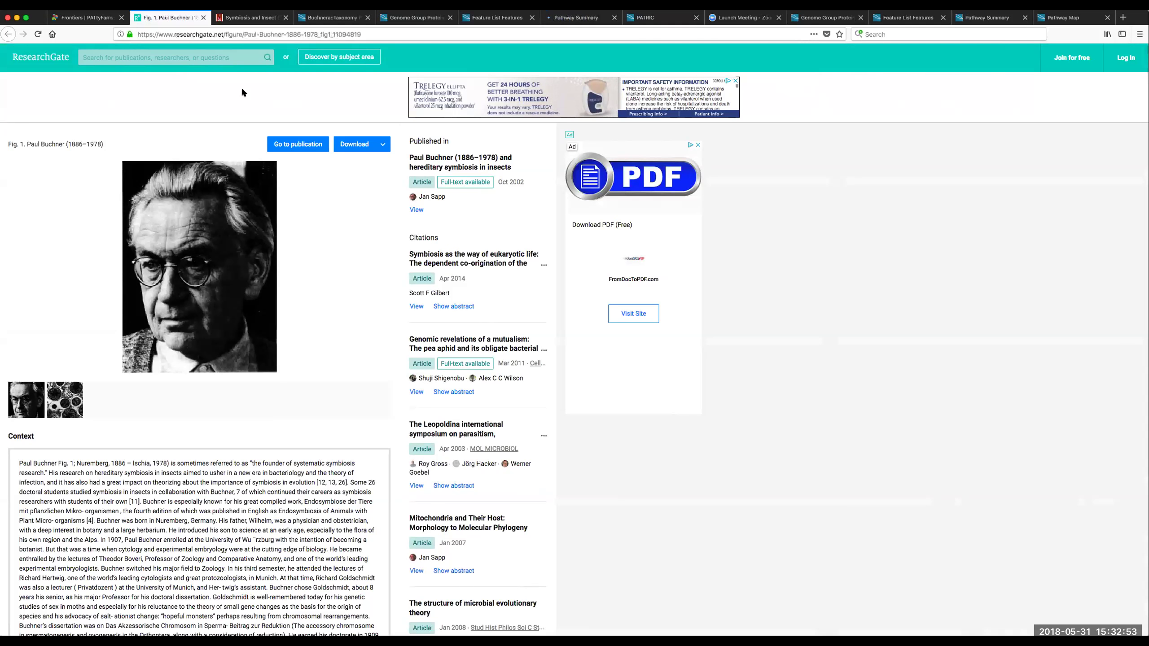
left_click(244, 20)
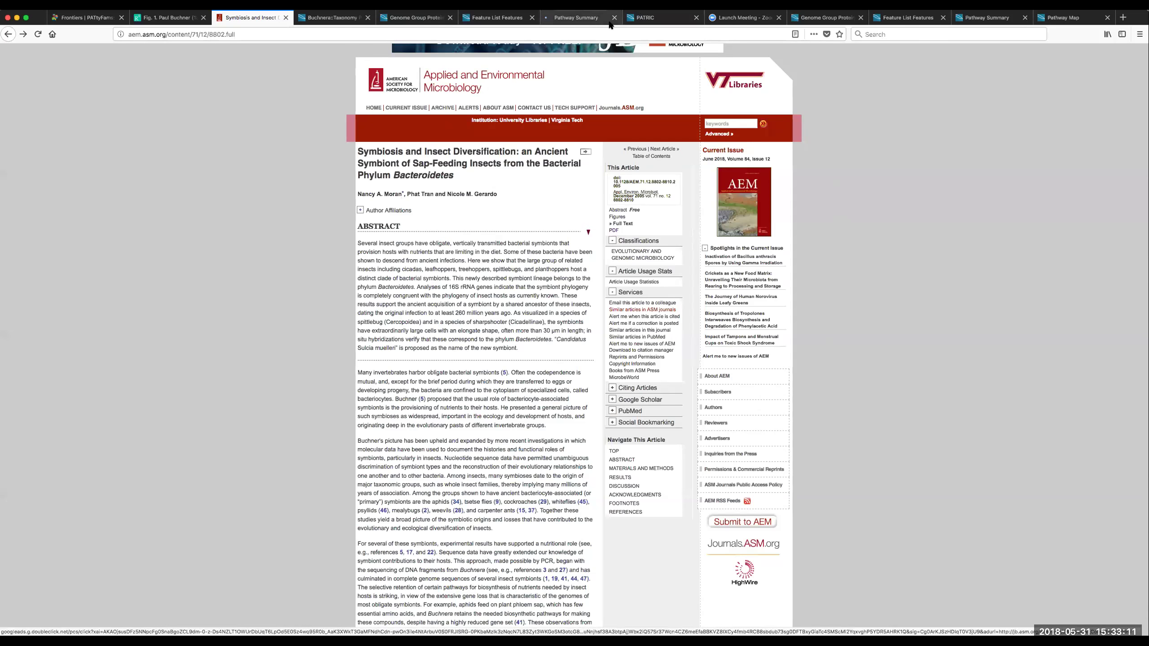
left_click(577, 20)
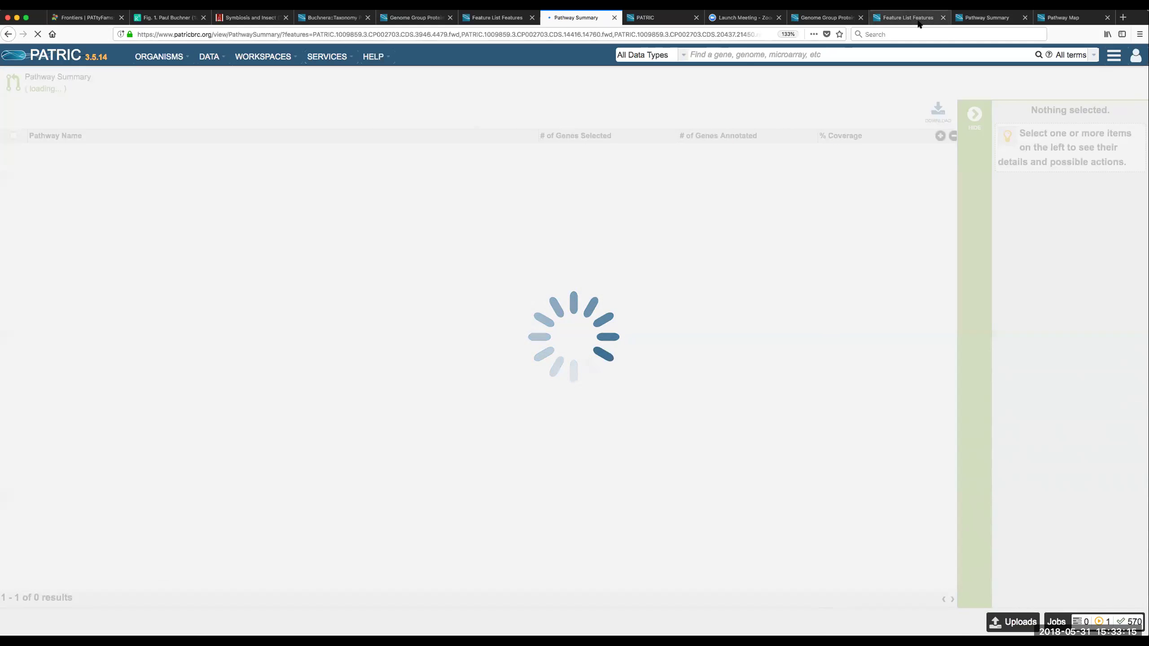
Deselect Folate biosynthesis in the previously opened pathway summary, then go back to the newly requested pathway summary
left_click(980, 18)
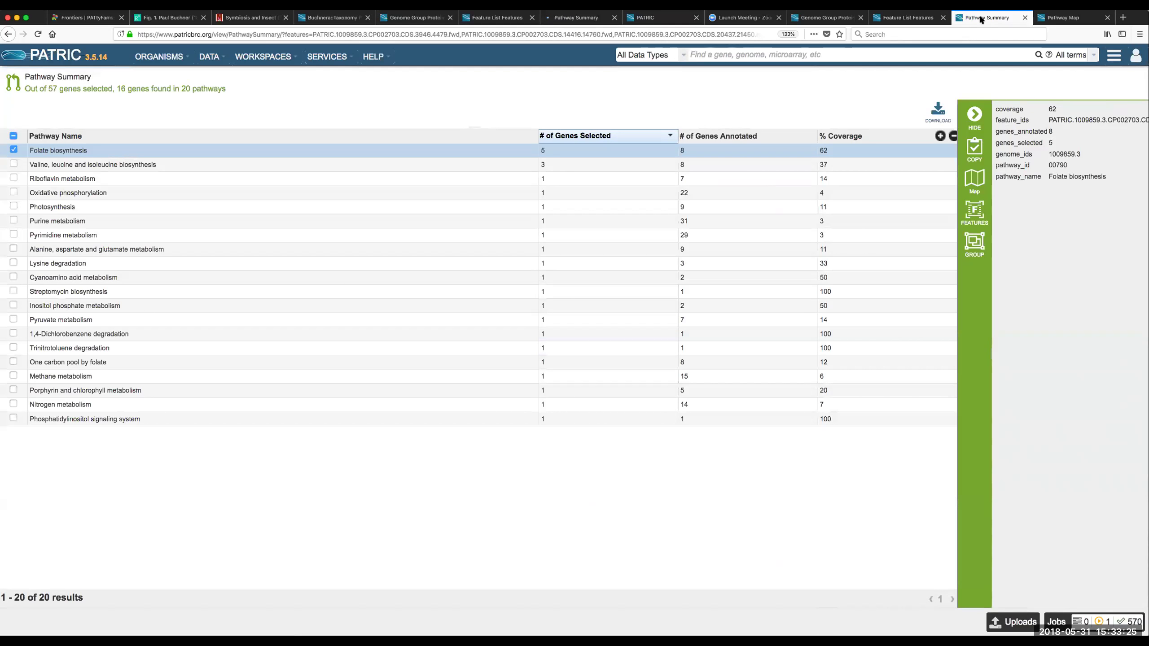
left_click(14, 151)
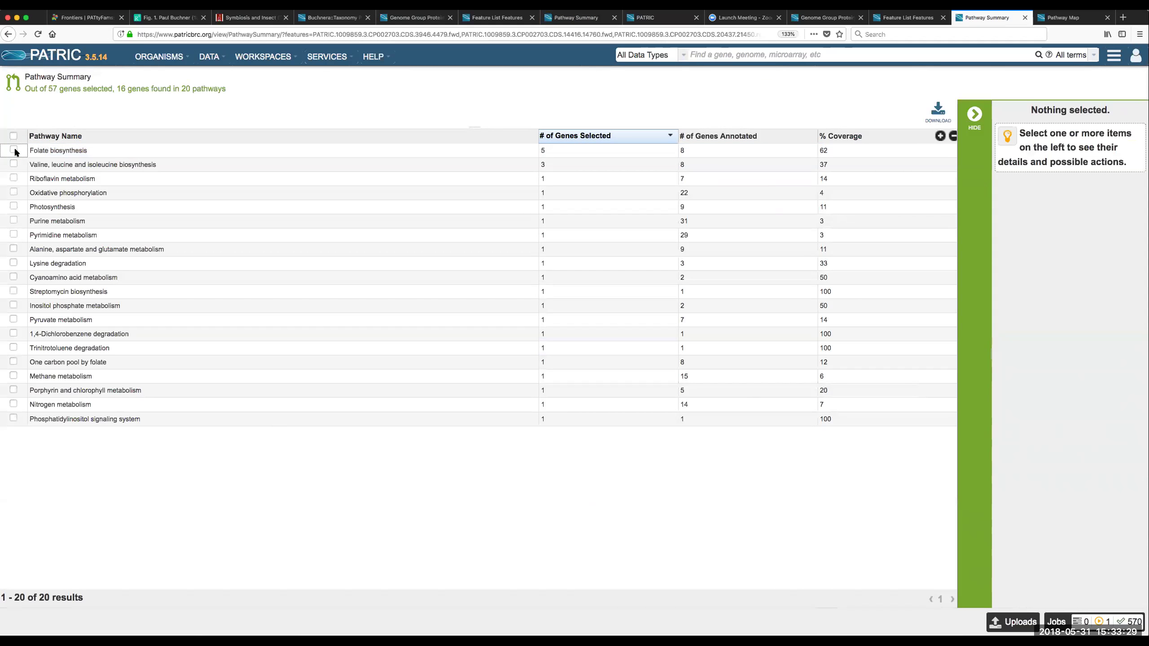
left_click(582, 20)
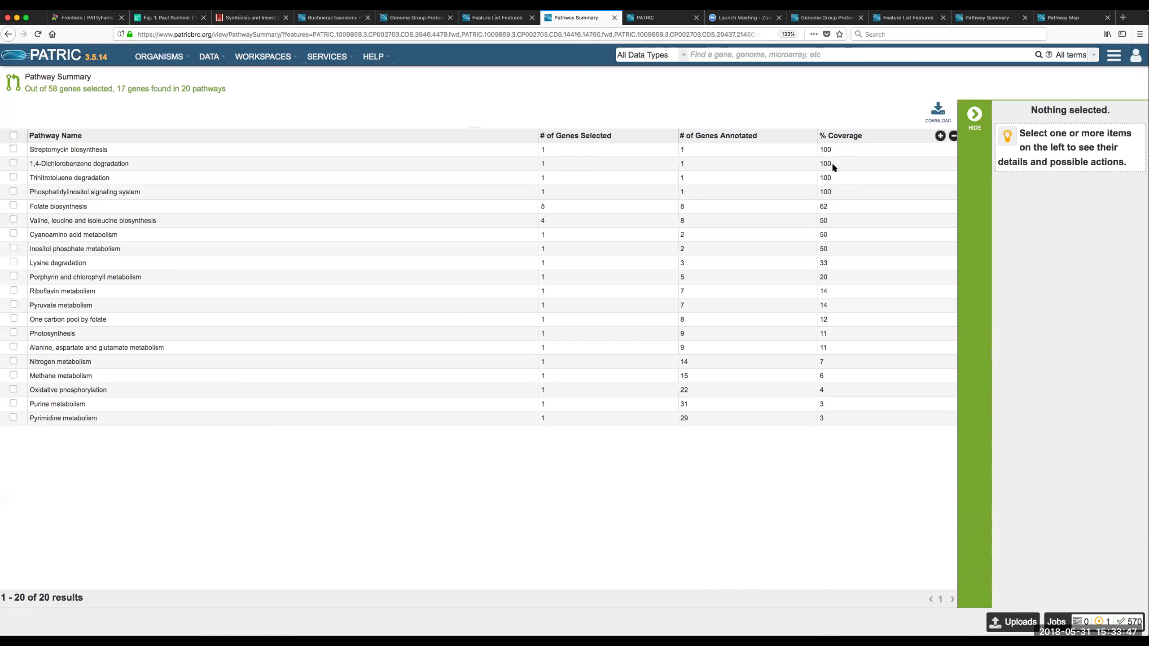
Sort the pathways by number of genes selected in descending order and open the pathway map for Folate biosynthesis
left_click(563, 138)
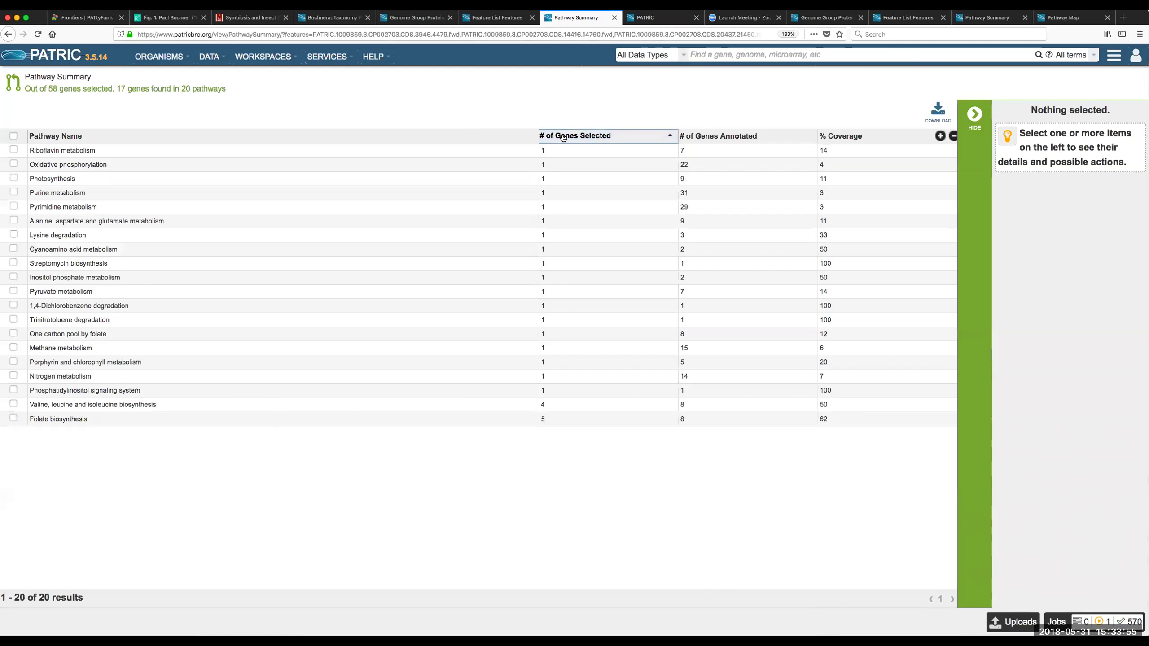
left_click(563, 137)
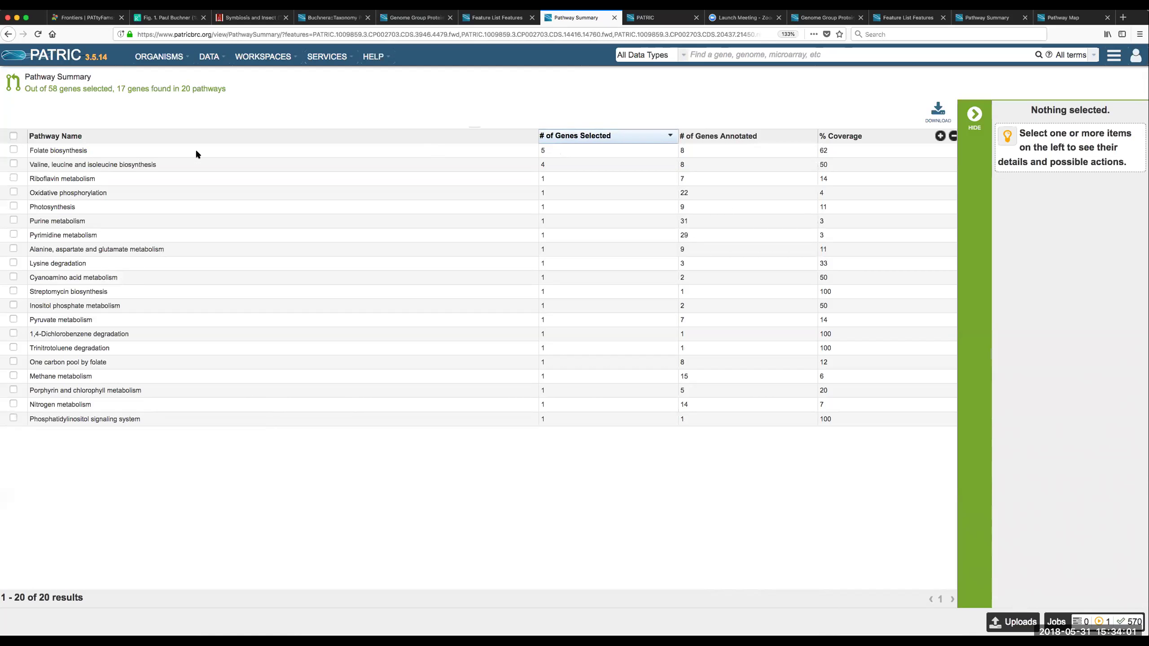
left_click(13, 149)
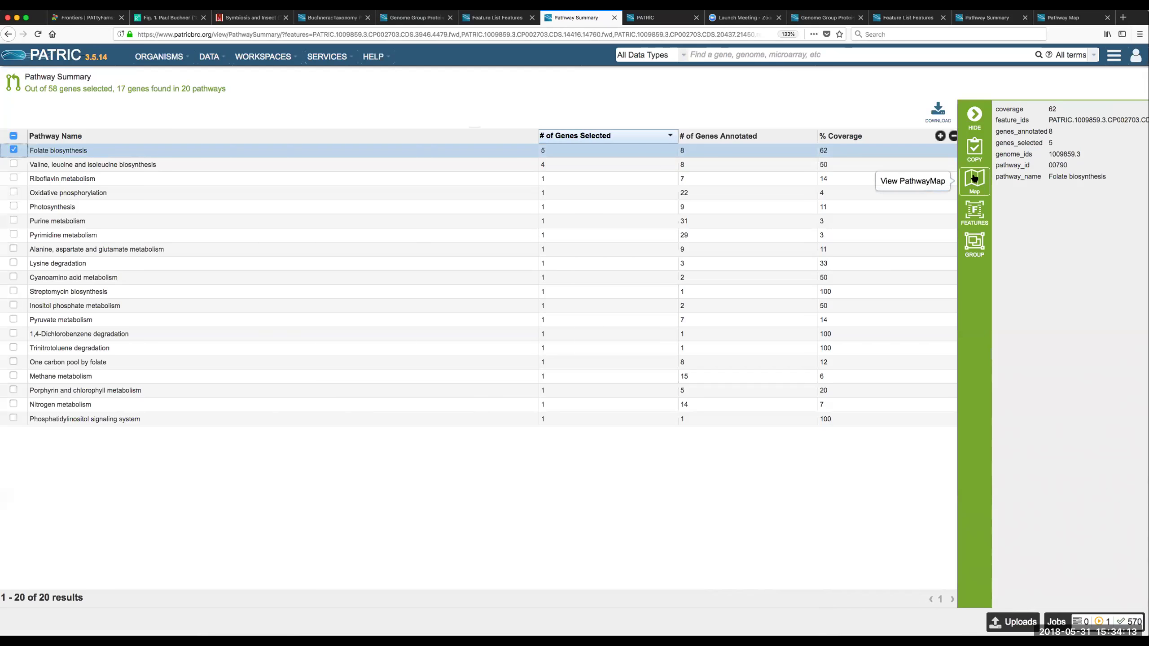
left_click(974, 178)
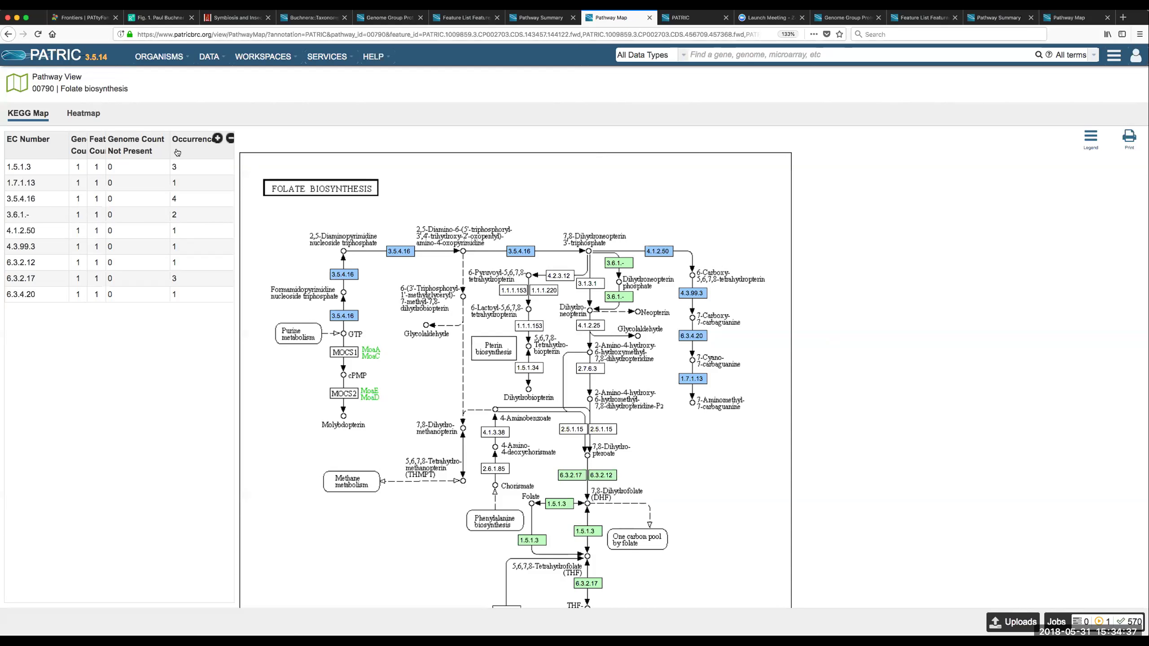
Examine the colored EC number boxes on the Folate biosynthesis KEGG map against the legend, then hide the legend
left_click(1092, 139)
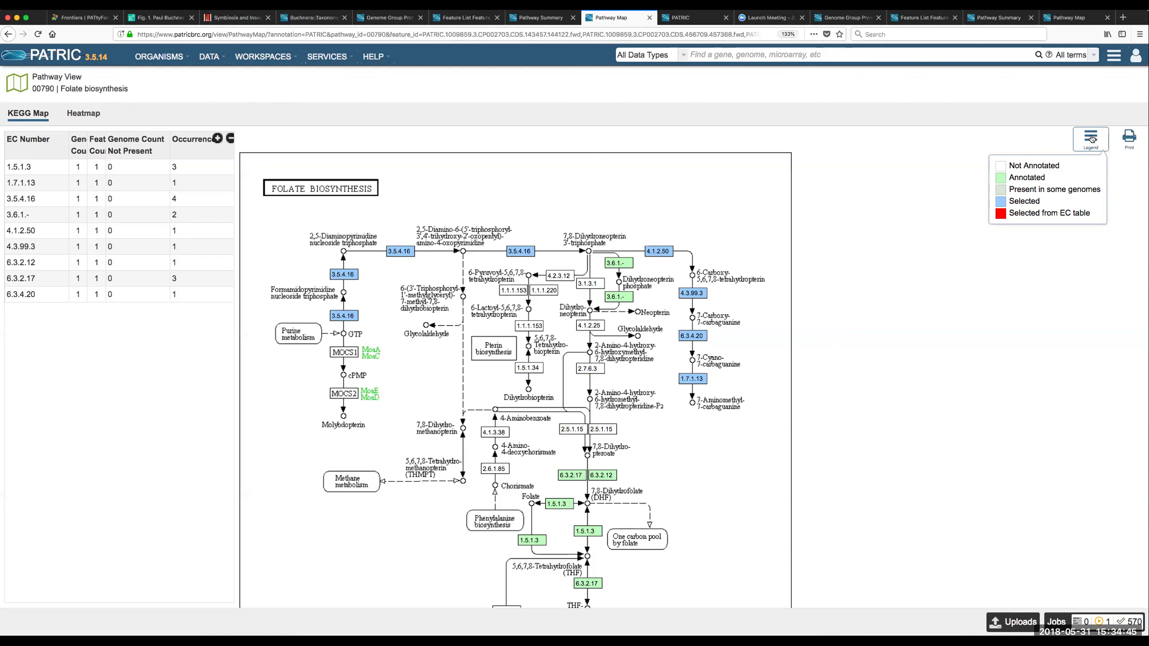
left_click(1092, 138)
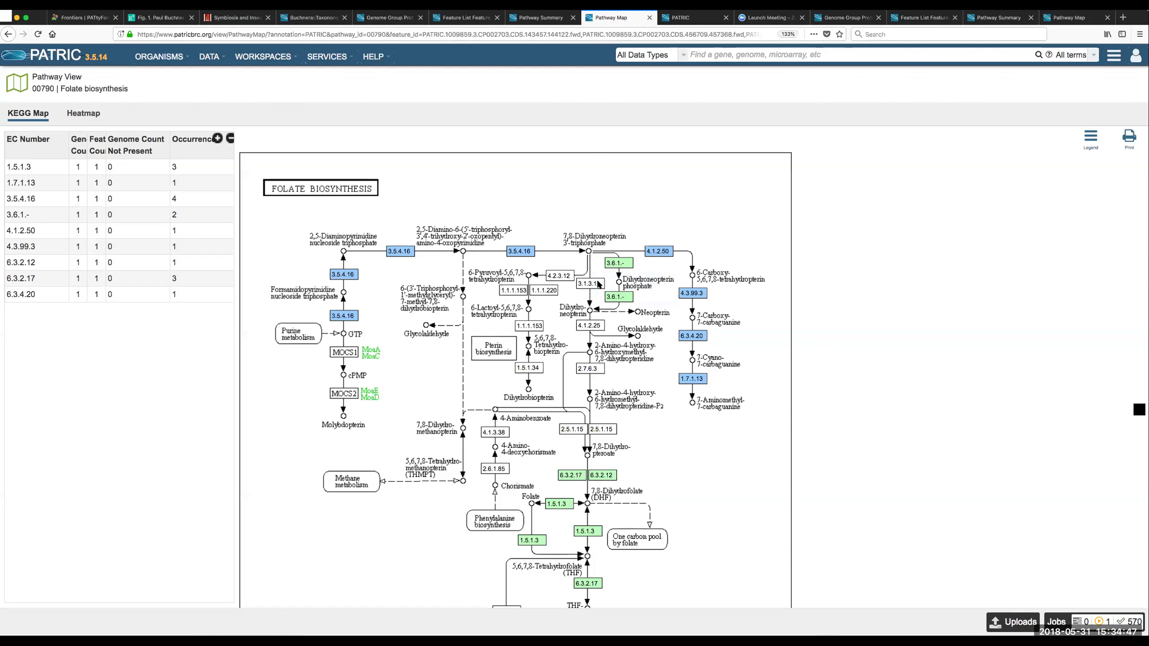
left_click(1093, 142)
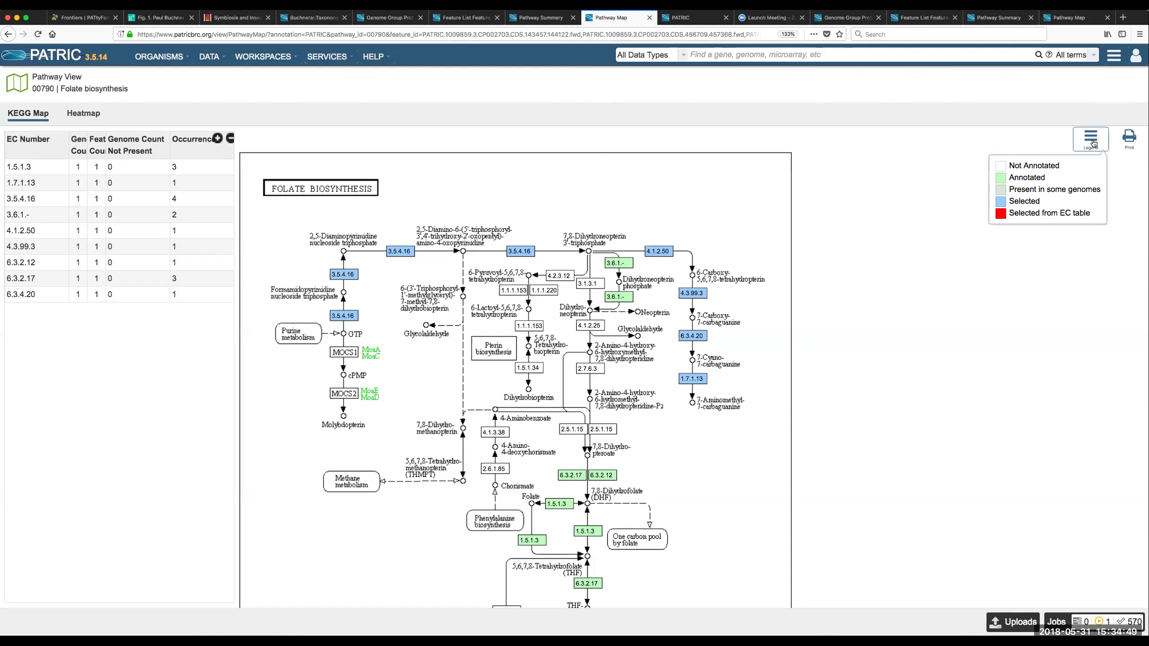
left_click(1093, 143)
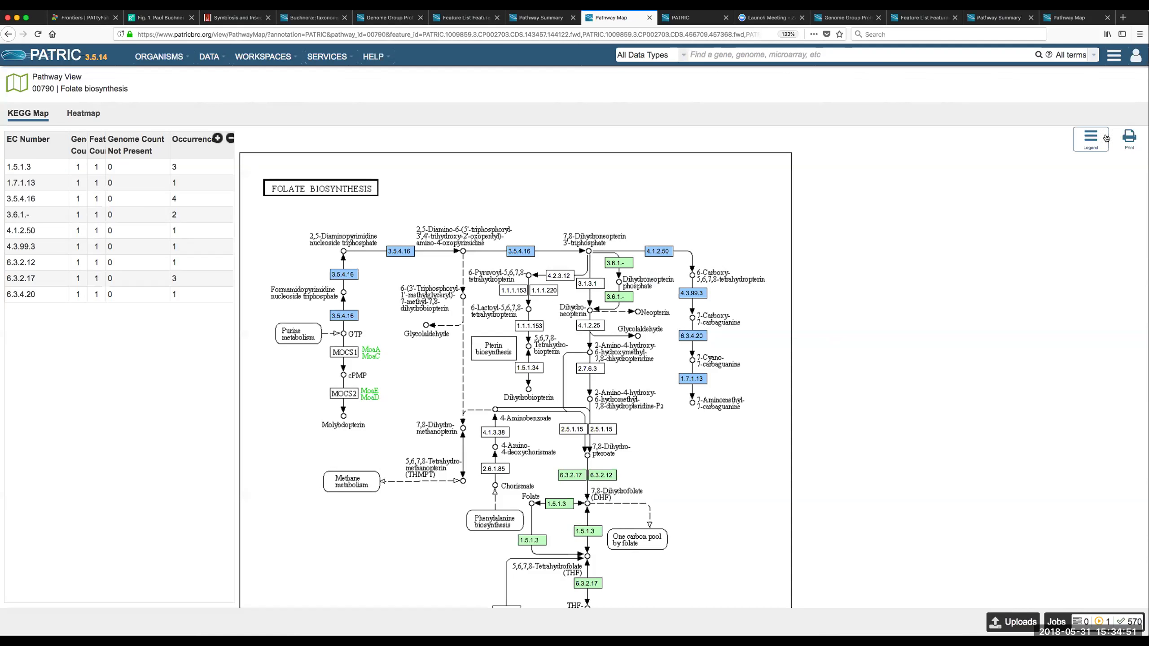
mouse_move(628, 265)
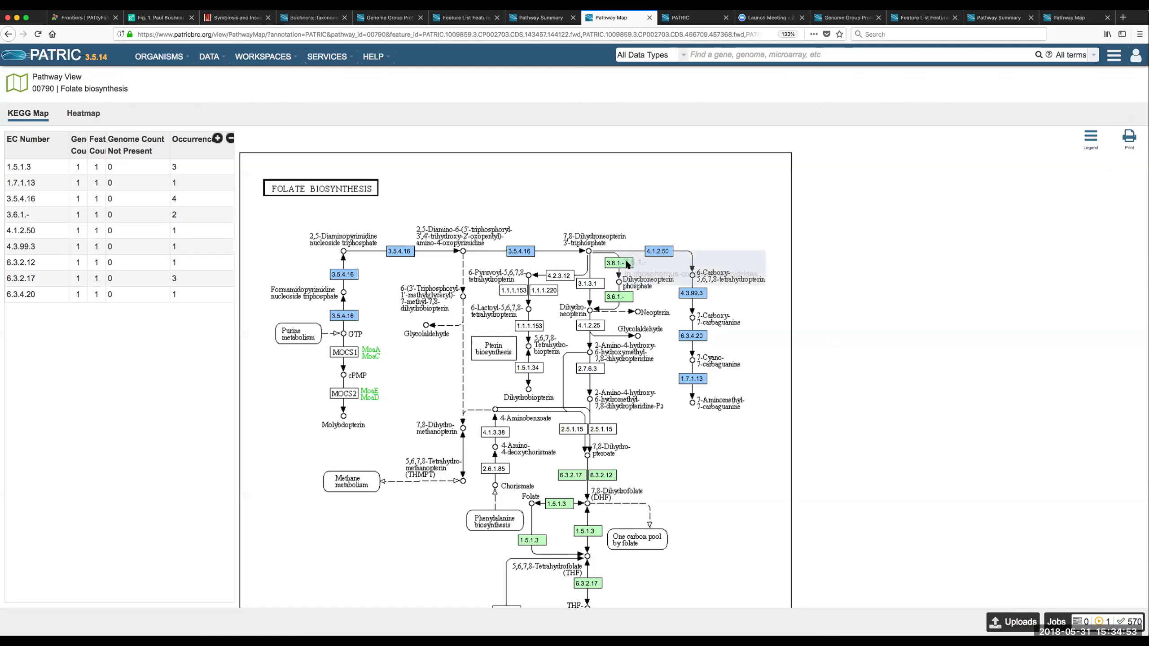
left_click(1088, 142)
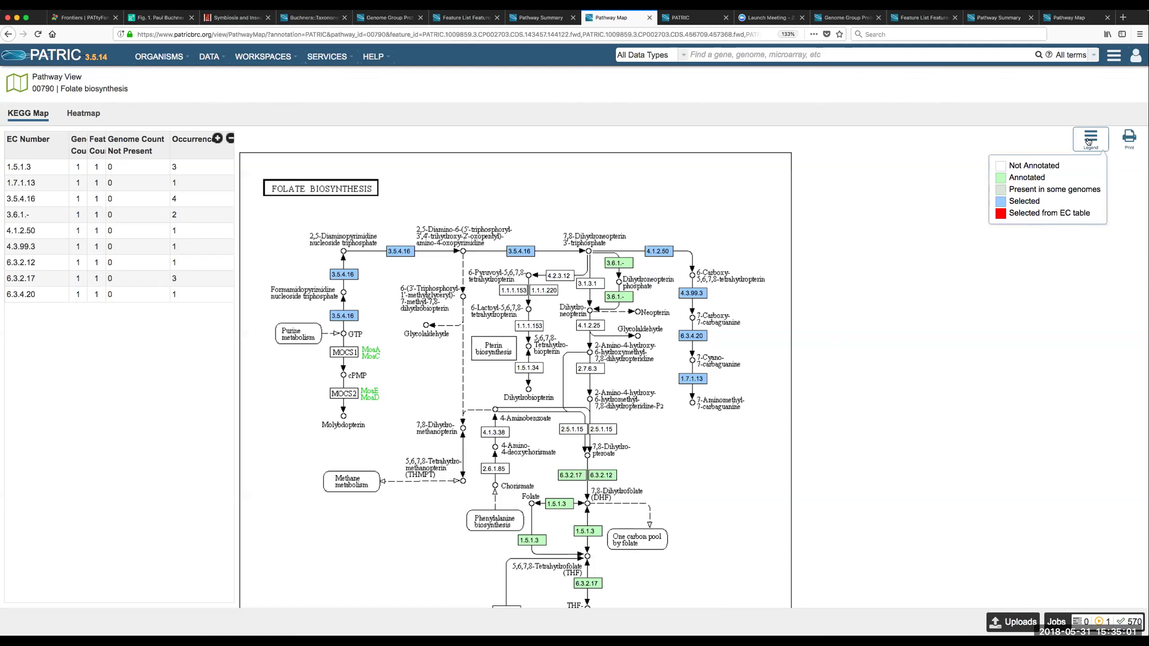
left_click(1088, 142)
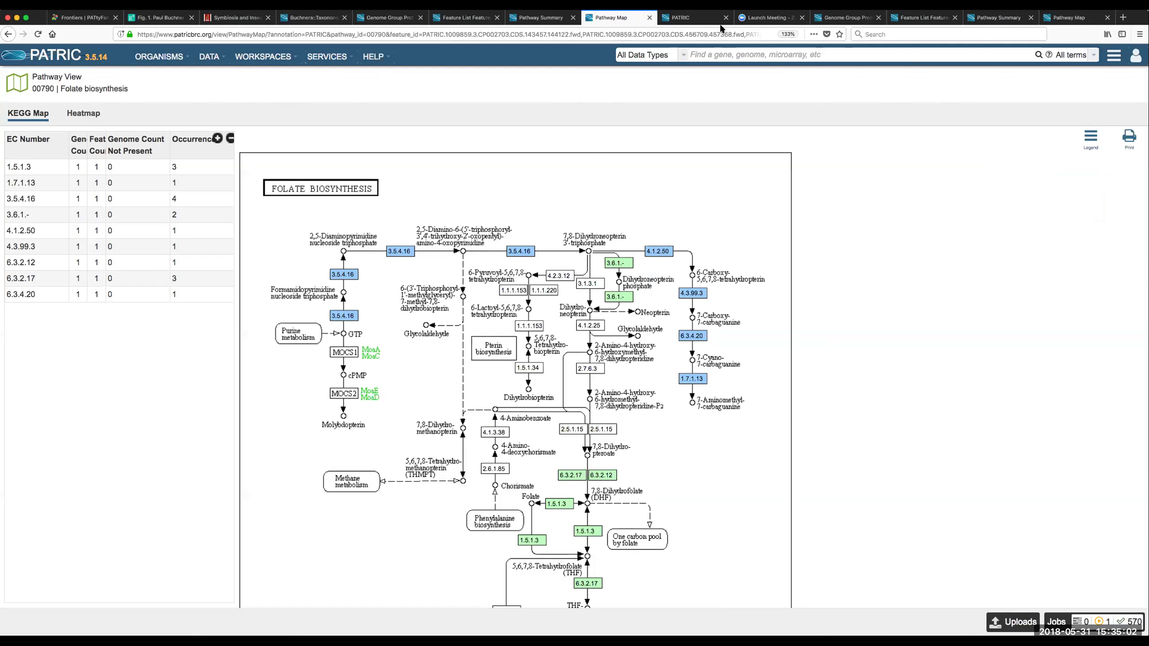
Look back over the protein family heatmap, the feature list and the pathway summary, ending at the Folate biosynthesis map
left_click(390, 20)
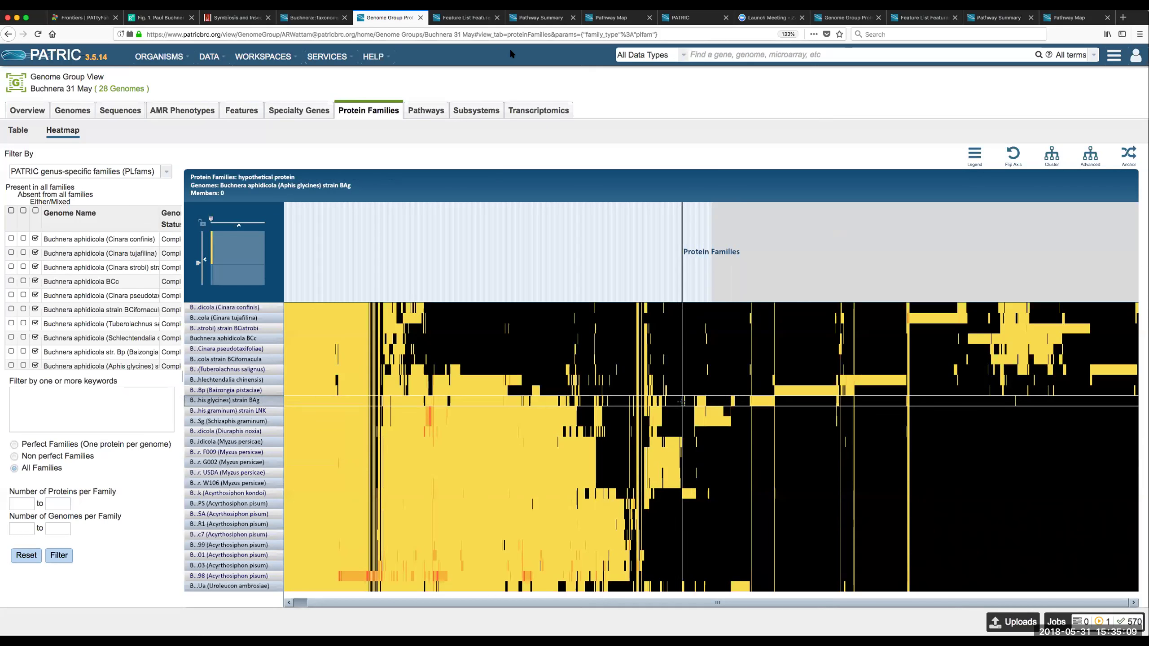
left_click(460, 18)
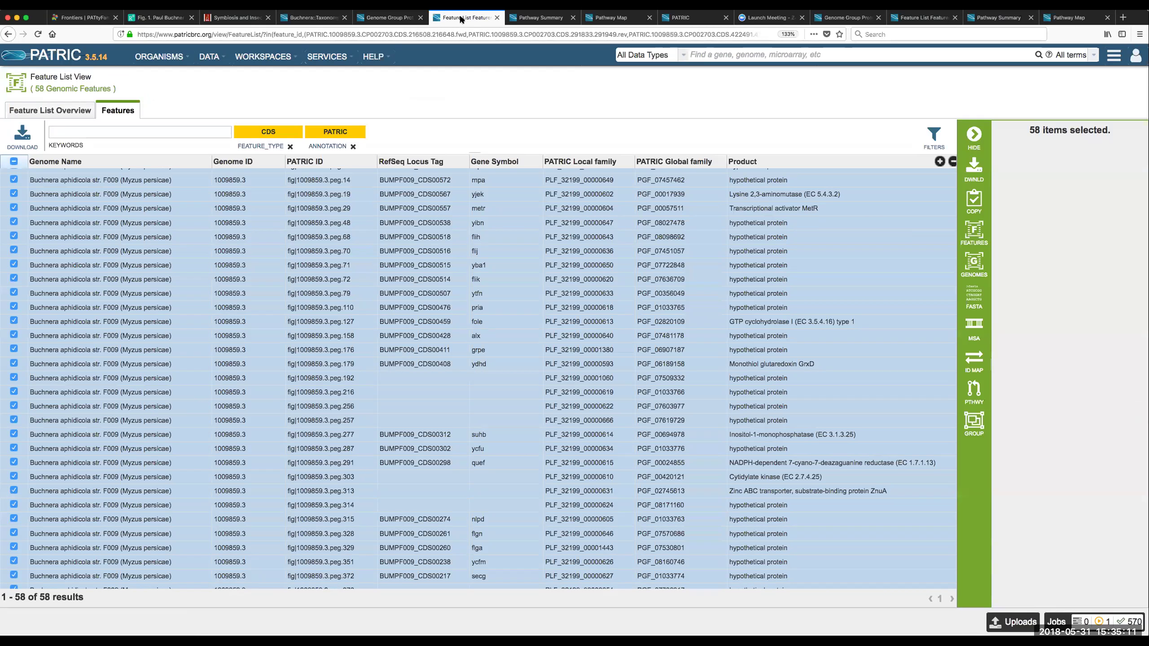
left_click(542, 18)
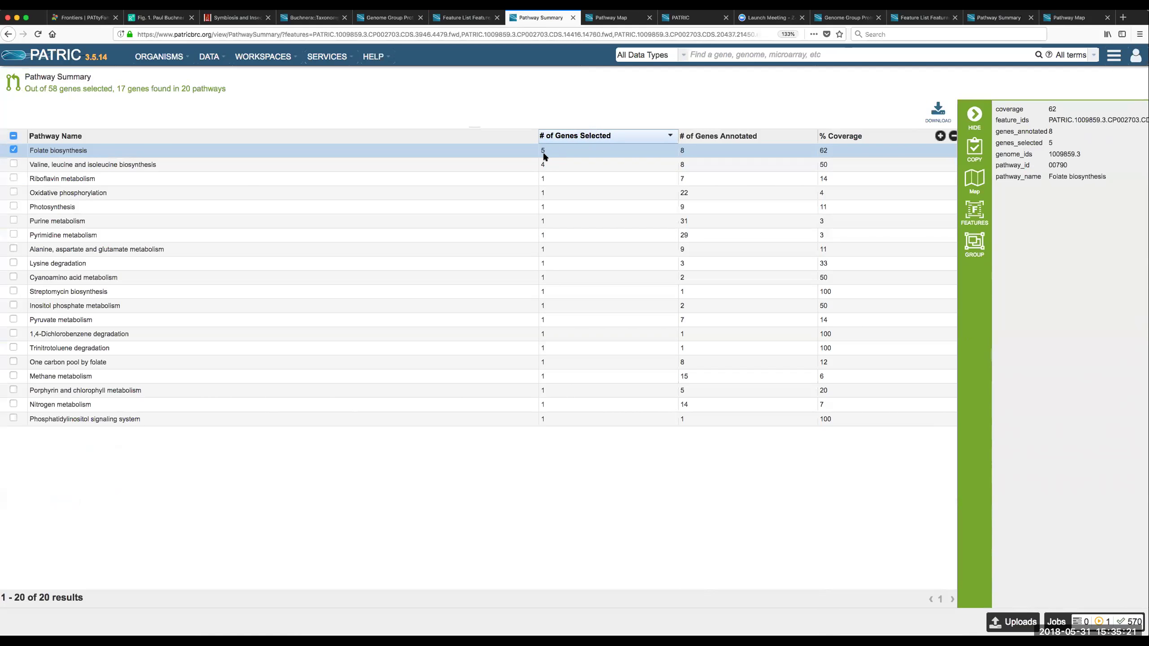
left_click(608, 18)
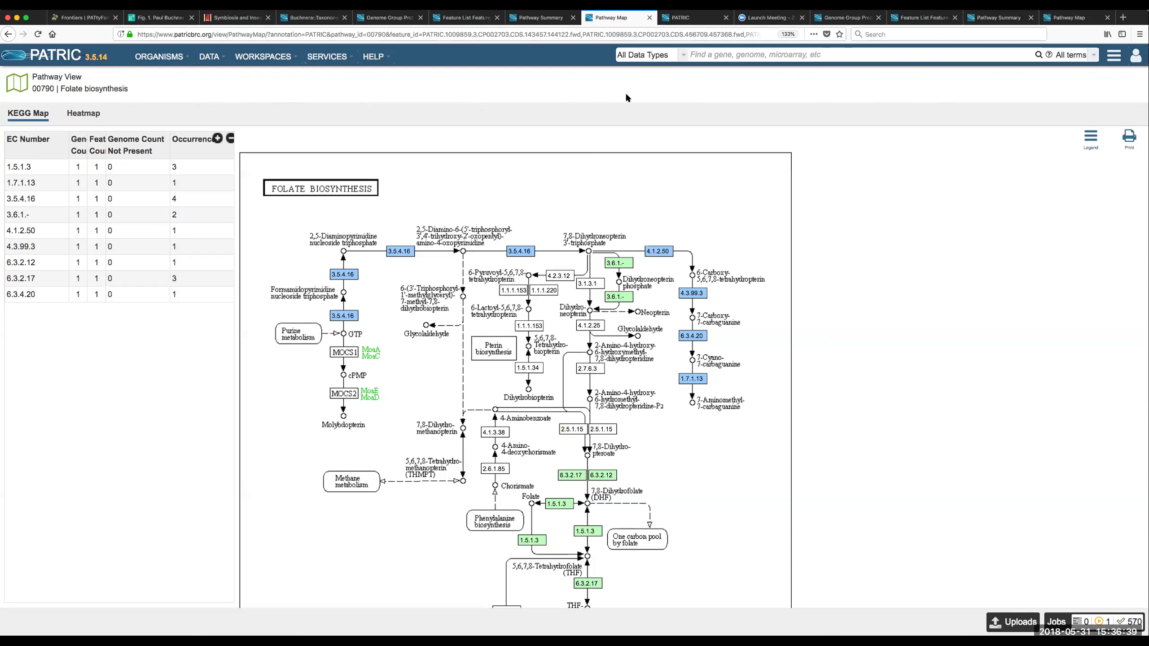
Open the Protein Family Sorter service and add the Wigglesworthia 31 May genome group to the selected genomes
left_click(332, 56)
left_click(464, 98)
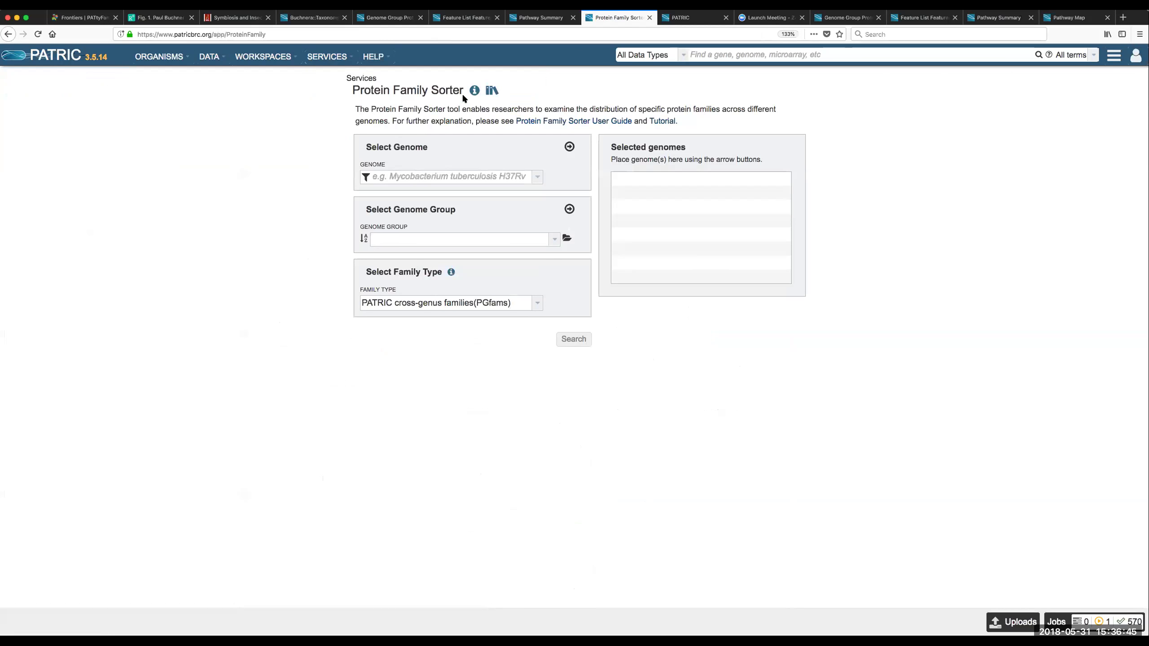
left_click(554, 239)
left_click(491, 262)
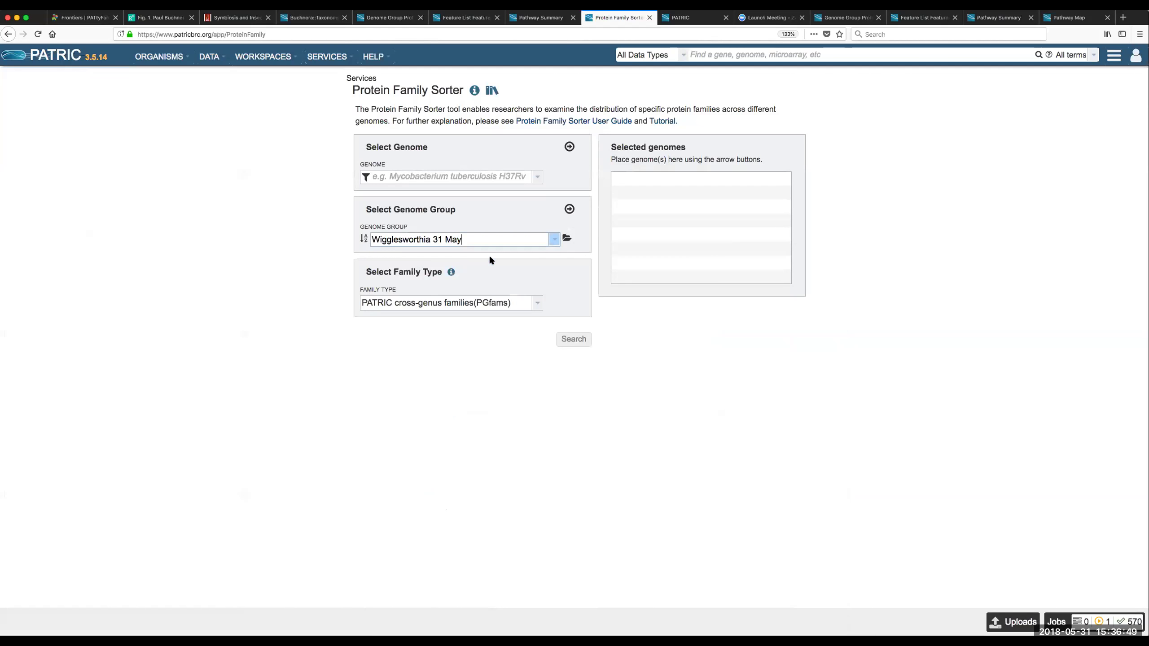
left_click(569, 209)
Add the Blochmannia and Buchnera 31 May genome groups to the selected genomes
left_click(553, 241)
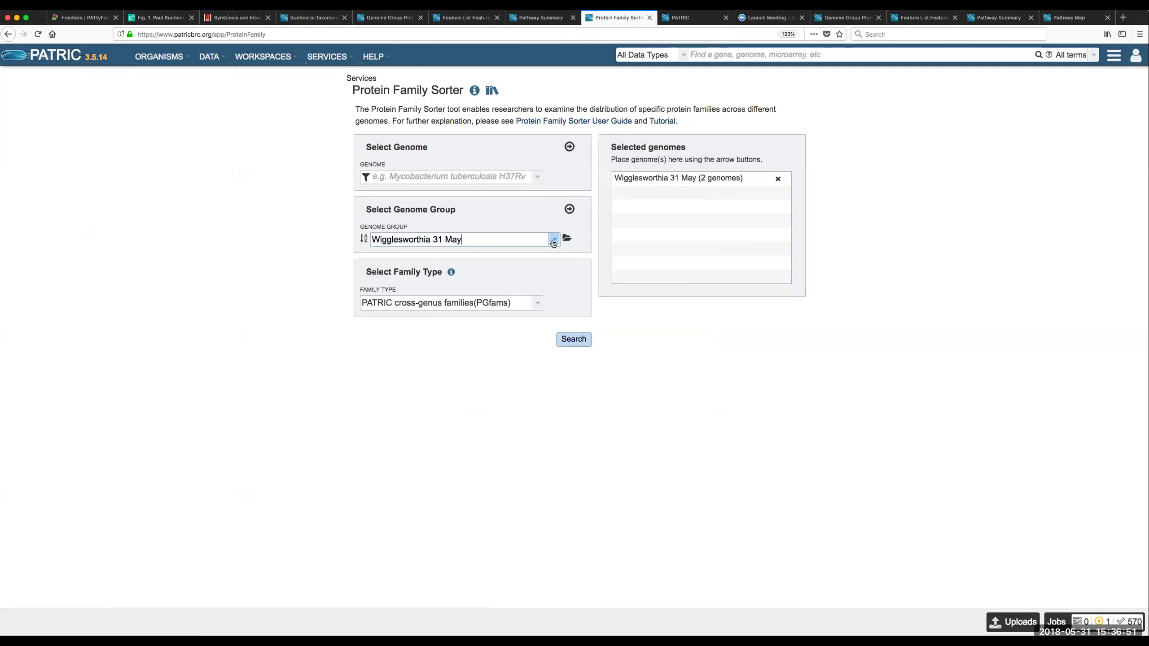
left_click(486, 278)
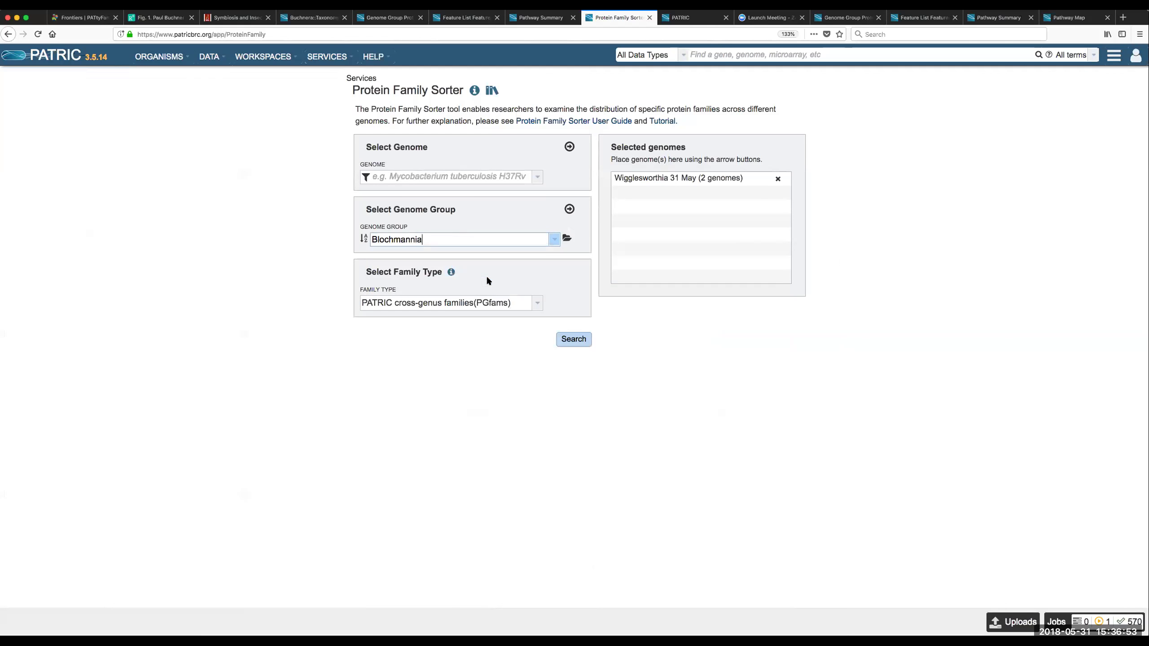
left_click(569, 209)
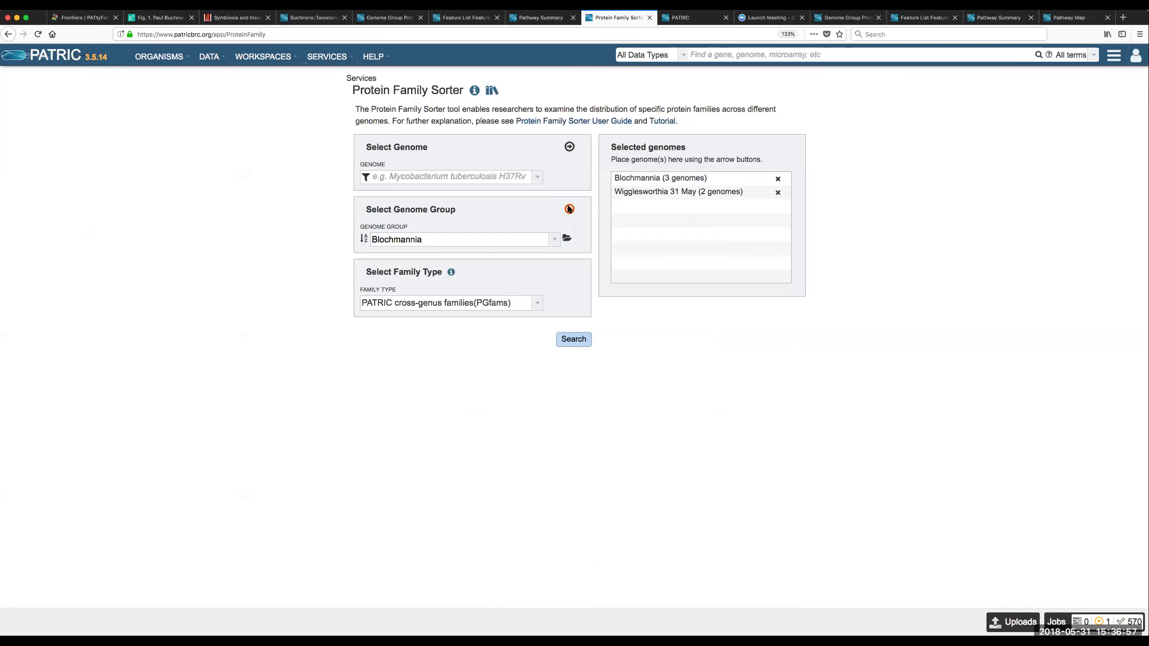
left_click(553, 244)
left_click(553, 244)
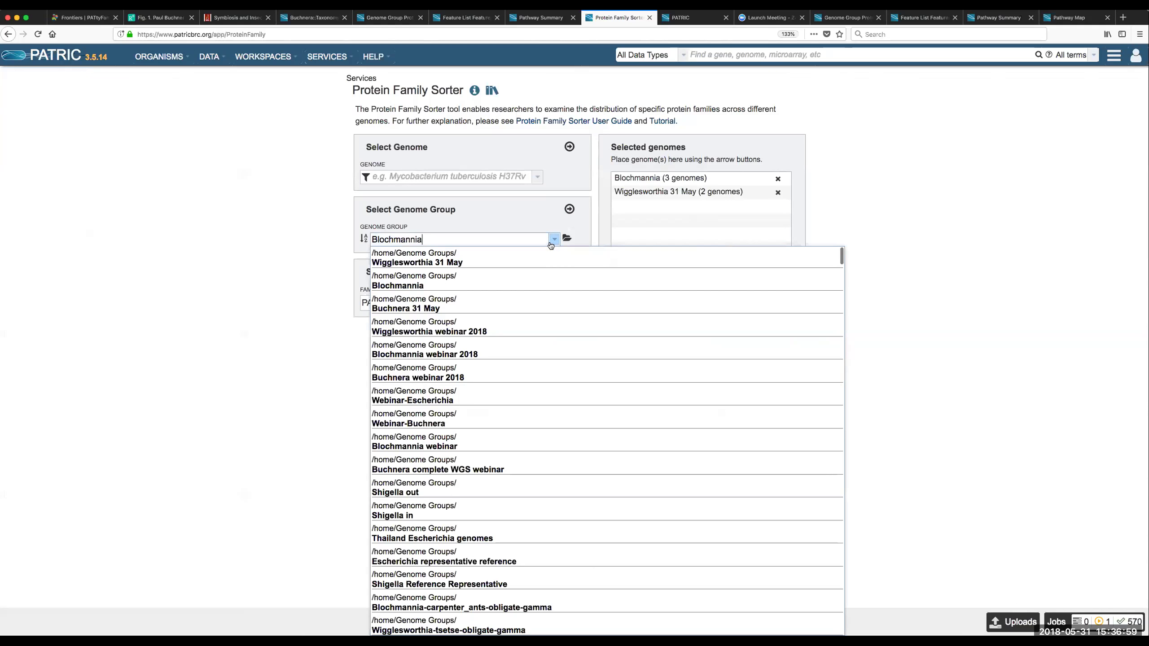
left_click(515, 295)
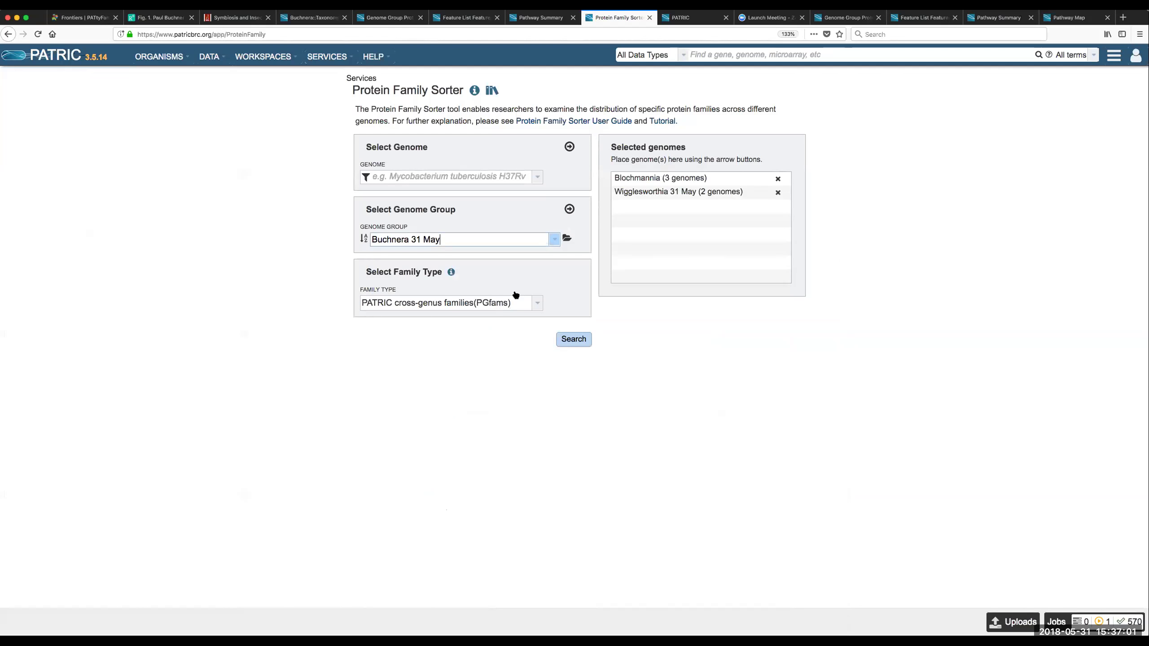
left_click(569, 209)
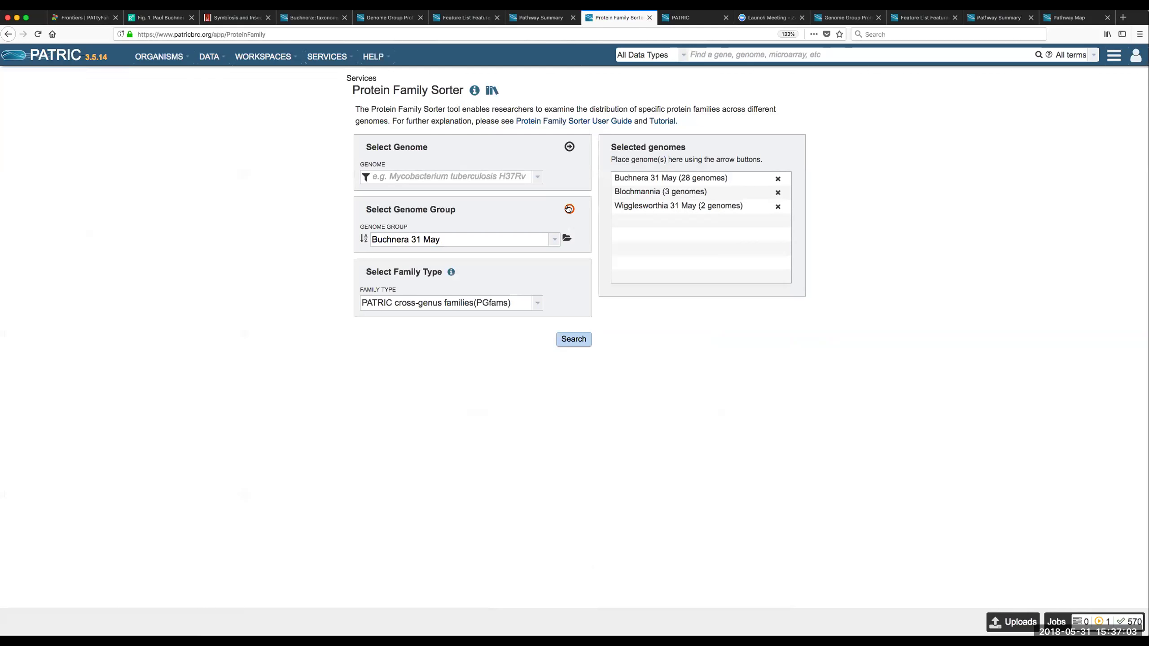
Choose PATRIC cross-genus families (PGfams) as the family type and run the search on the selected genome groups
left_click(537, 303)
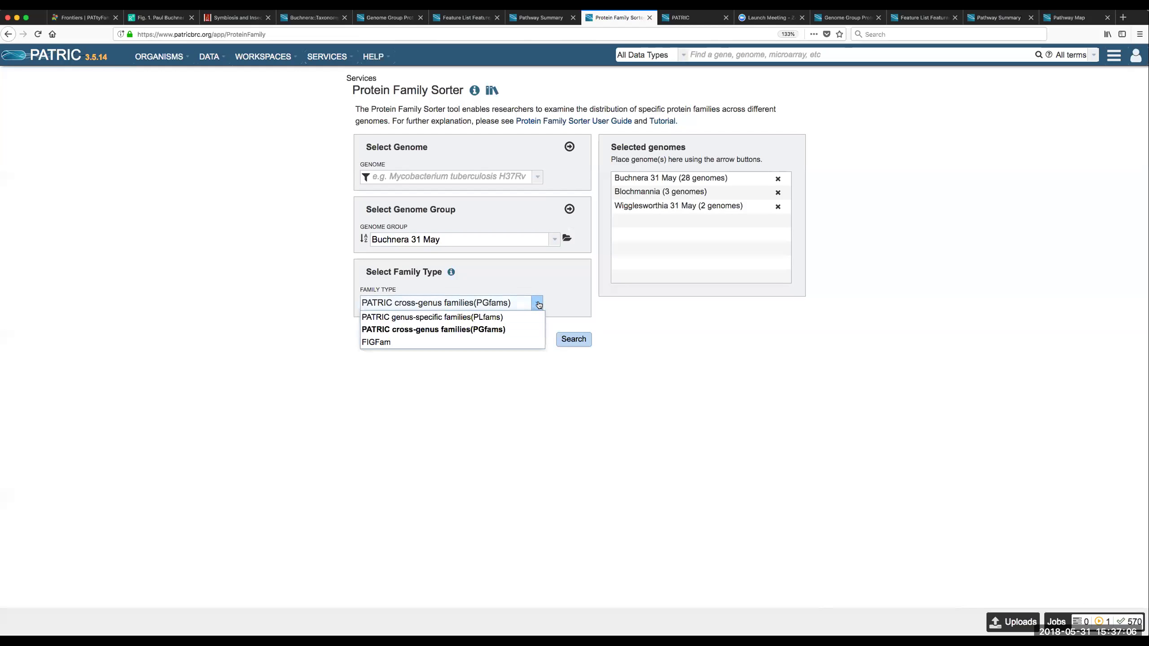
left_click(511, 330)
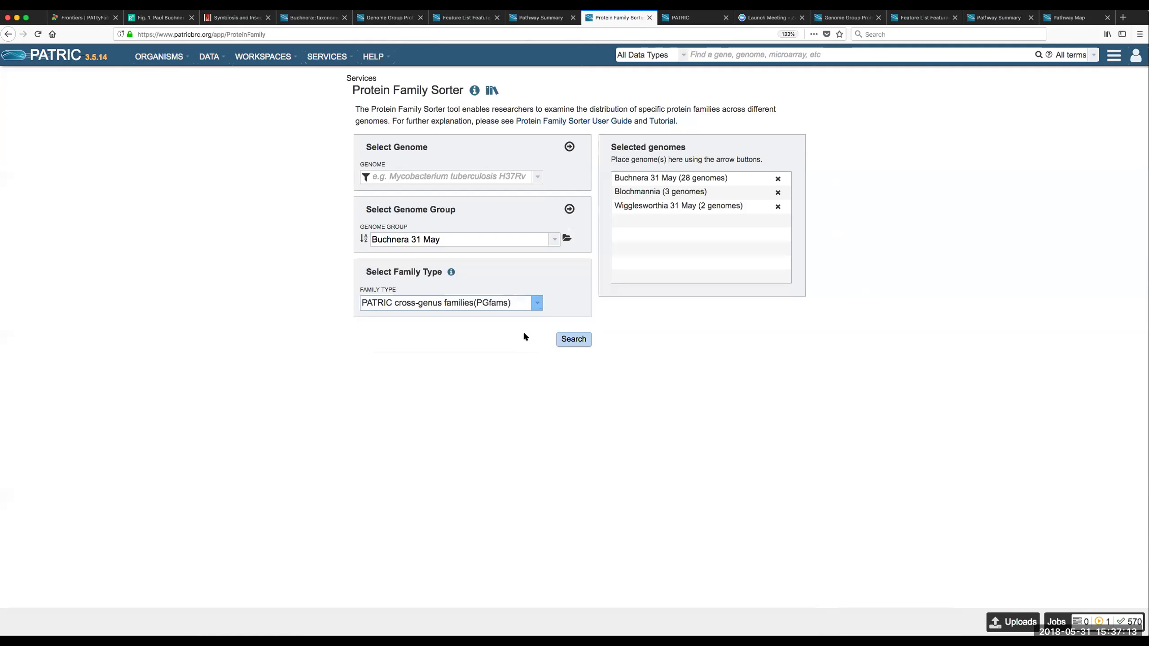
left_click(573, 339)
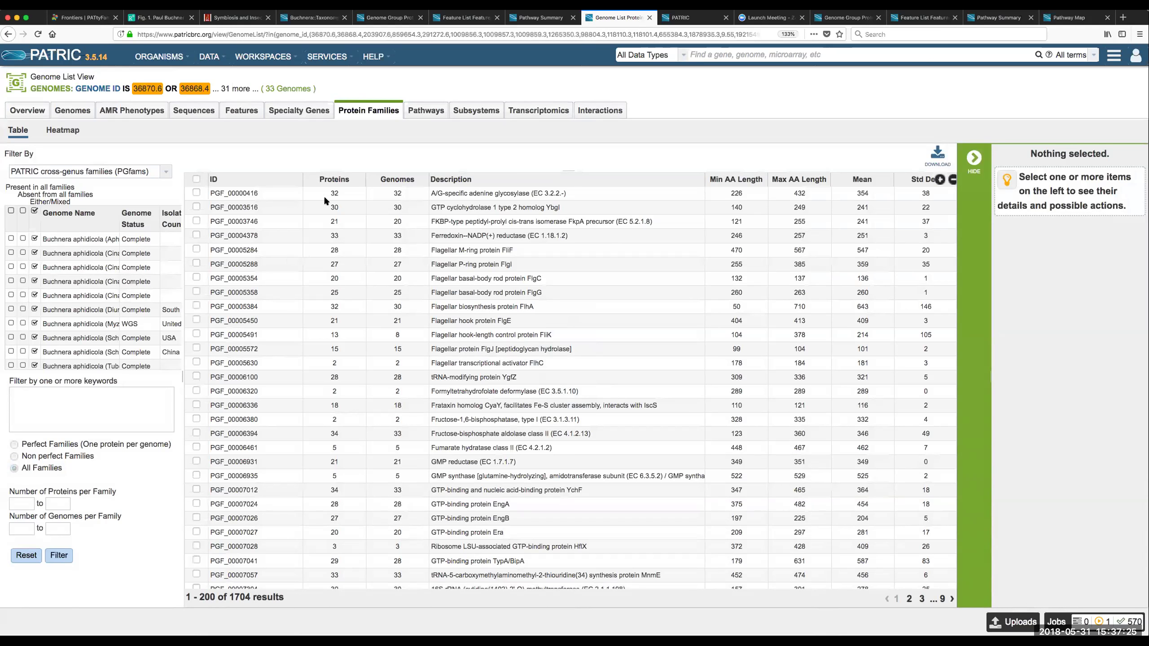
Widen the Genome Name column in the genome filter list and bring the Blochmannia and Wigglesworthia genomes into view
left_click_drag(117, 214, 157, 213)
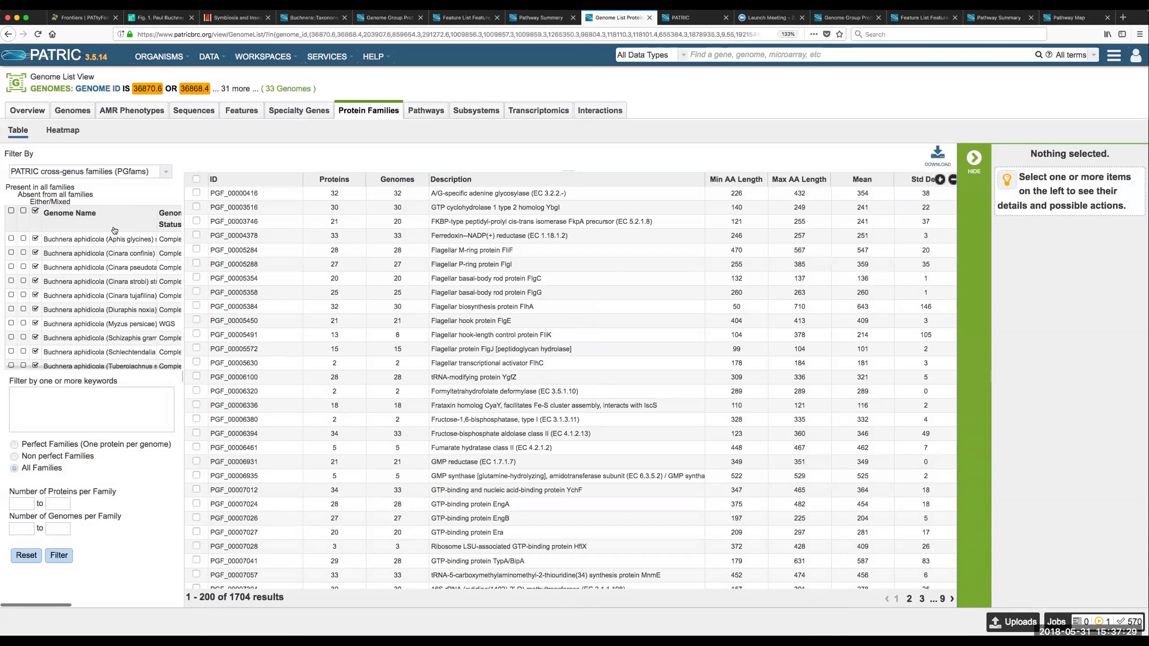
scroll(88, 262, "down", 5)
scroll(89, 267, "down", 1)
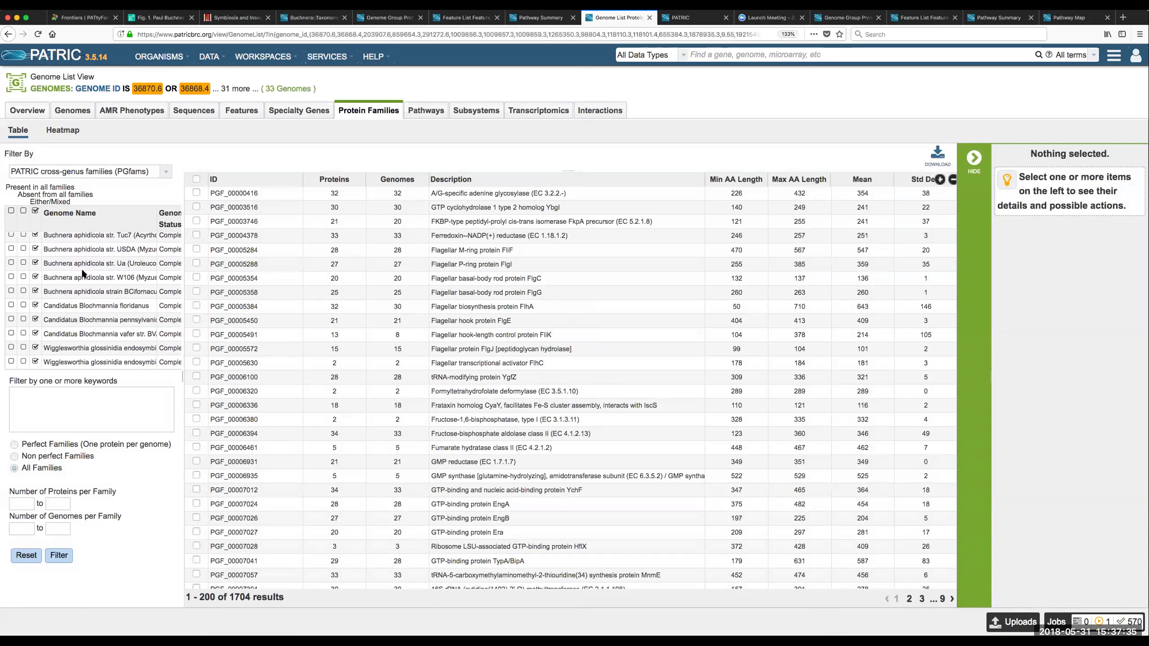
Filter for families absent from all Buchnera genomes, with the Wigglesworthia and Blochmannia genomes as Either/Mixed, and reset every genome to Either/Mixed
left_click(23, 211)
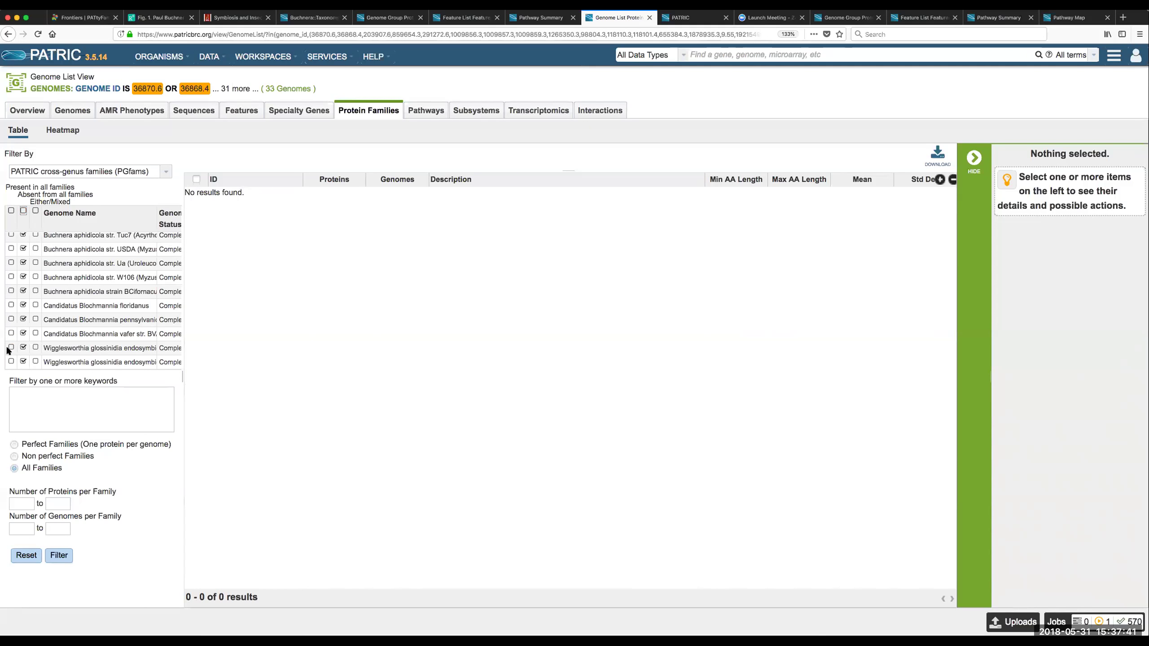
left_click(35, 348)
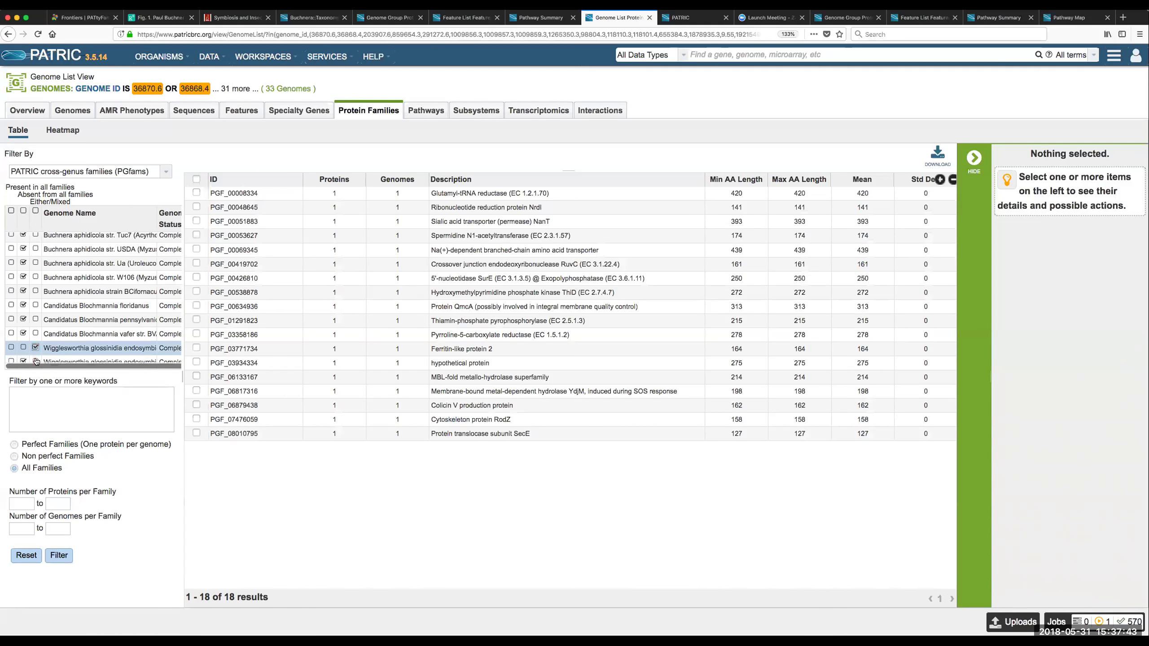
left_click(36, 362)
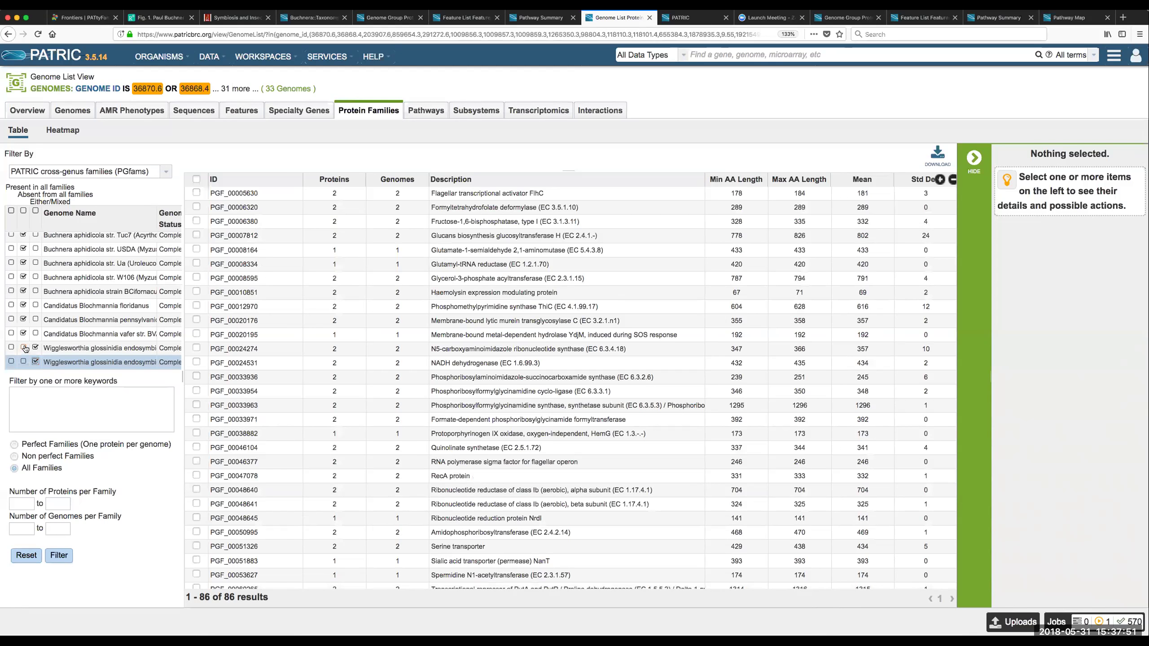
left_click(36, 334)
left_click(36, 334)
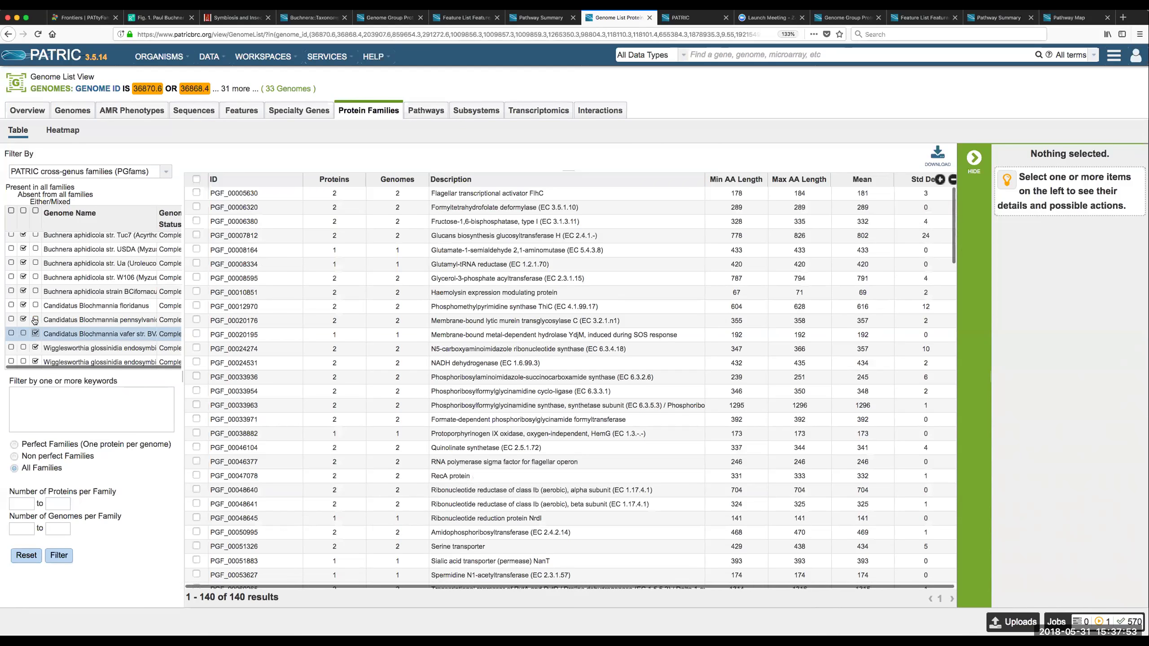
left_click(35, 320)
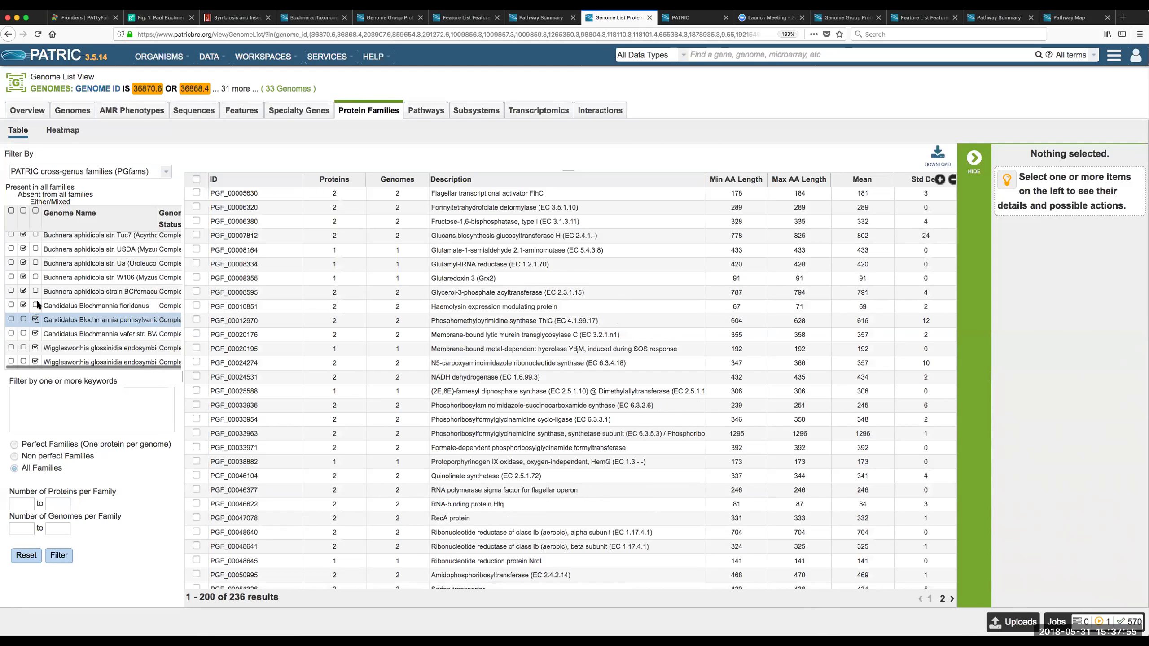
left_click(36, 306)
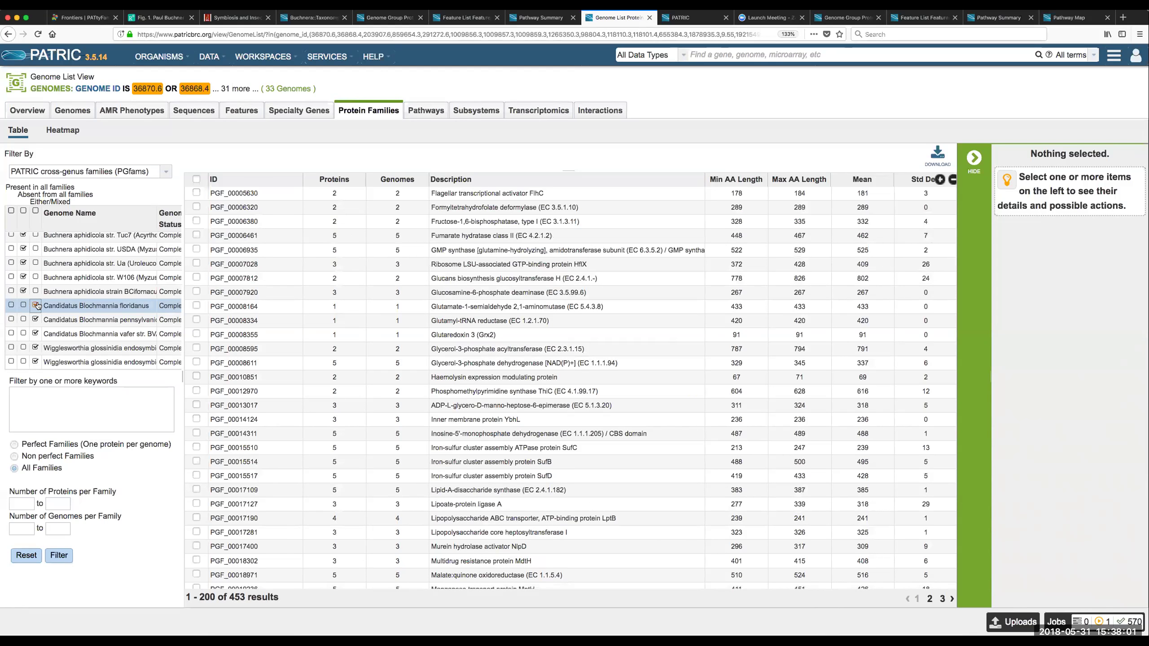
left_click(35, 211)
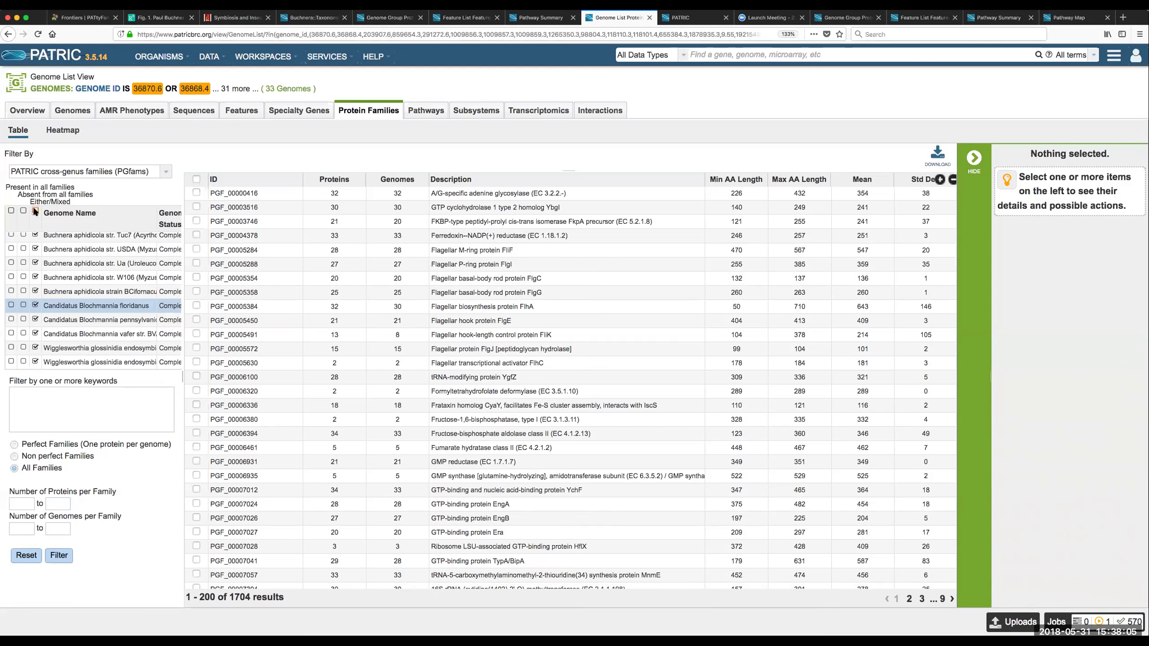
Filter for families absent from the three Blochmannia and two Wigglesworthia genomes, and reset every genome to Either/Mixed
left_click(23, 318)
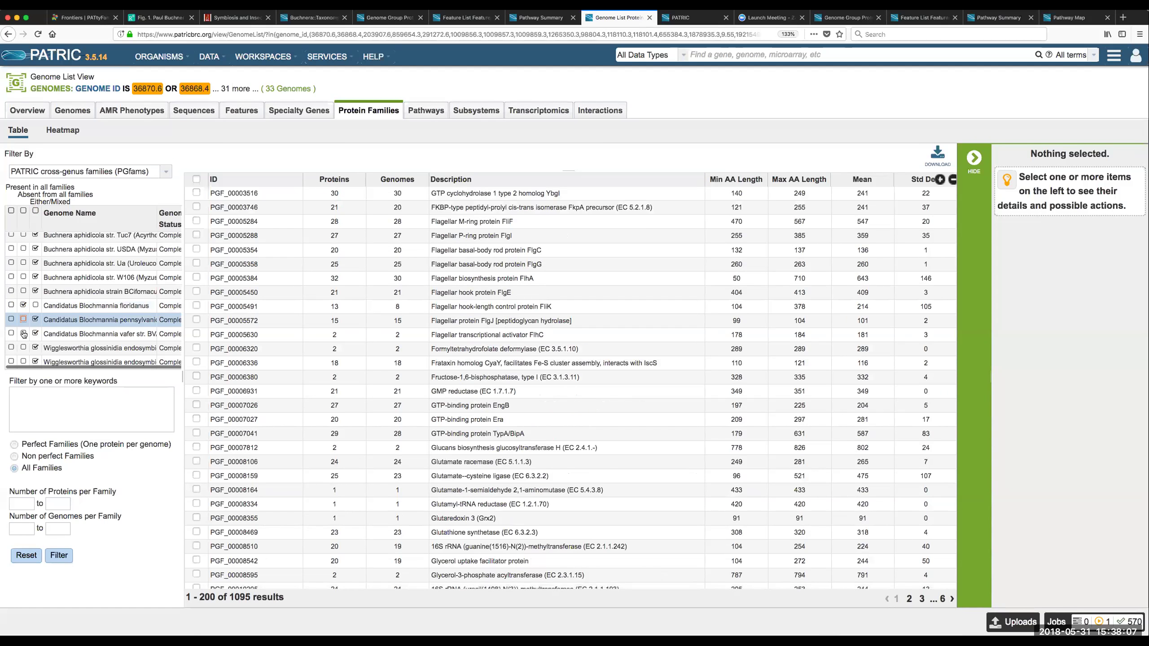
left_click(23, 333)
left_click(23, 348)
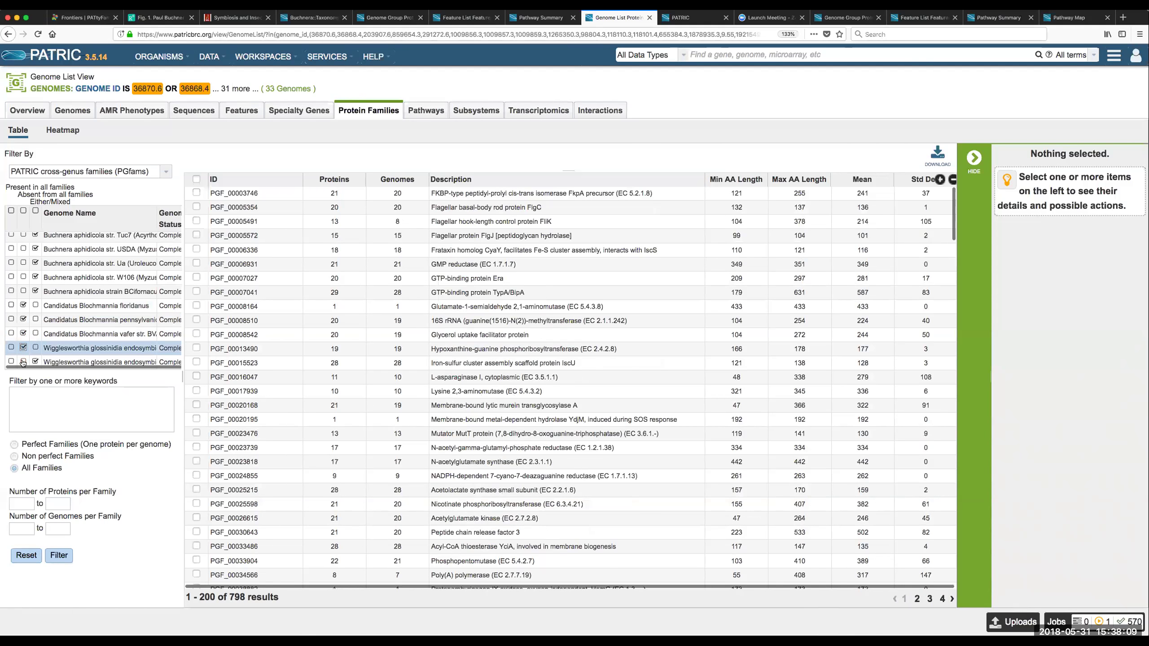
left_click(24, 362)
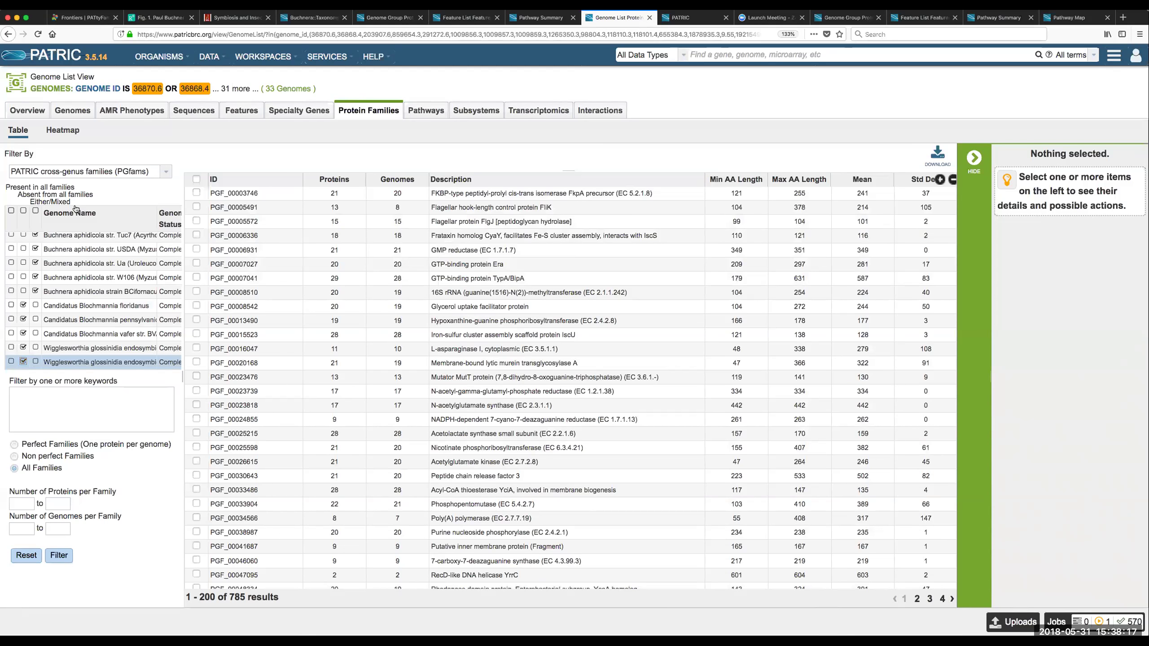
left_click(35, 211)
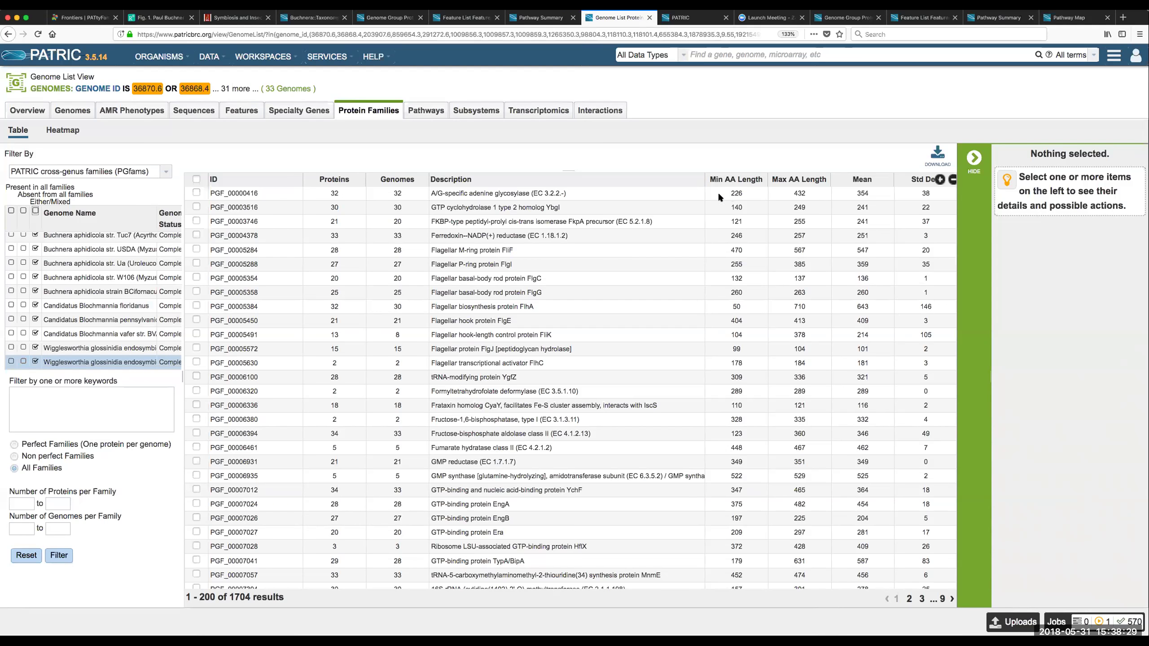
Open the protein family heatmap and adjust the genome row height so that all genomes fit in view
left_click(62, 130)
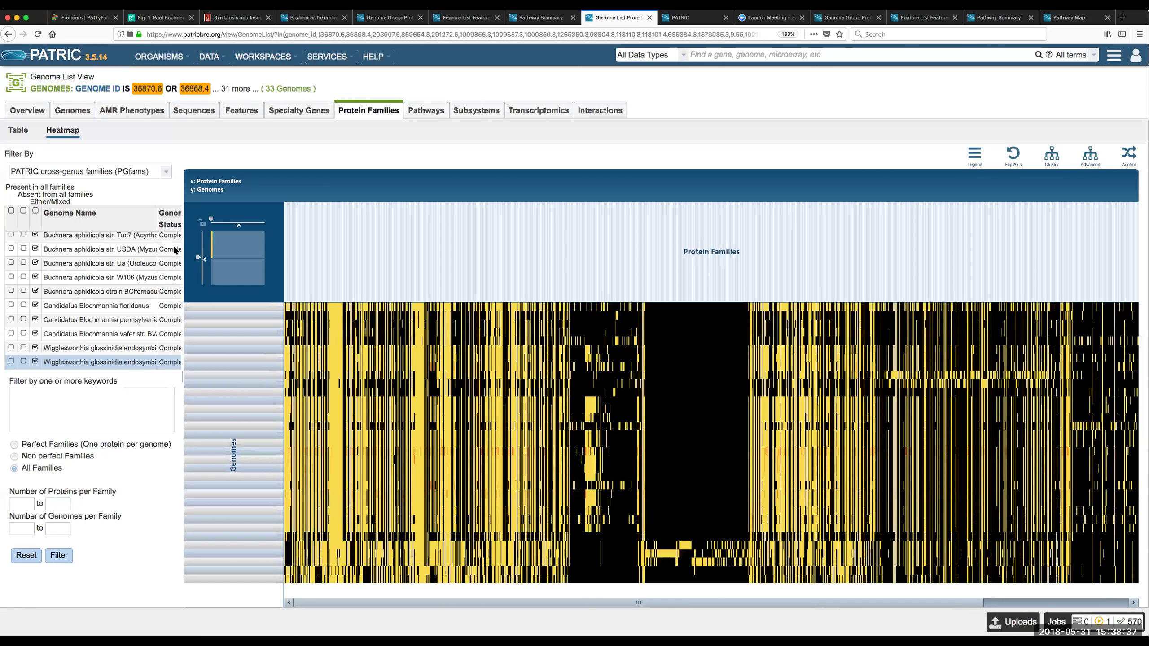
left_click_drag(198, 257, 199, 282)
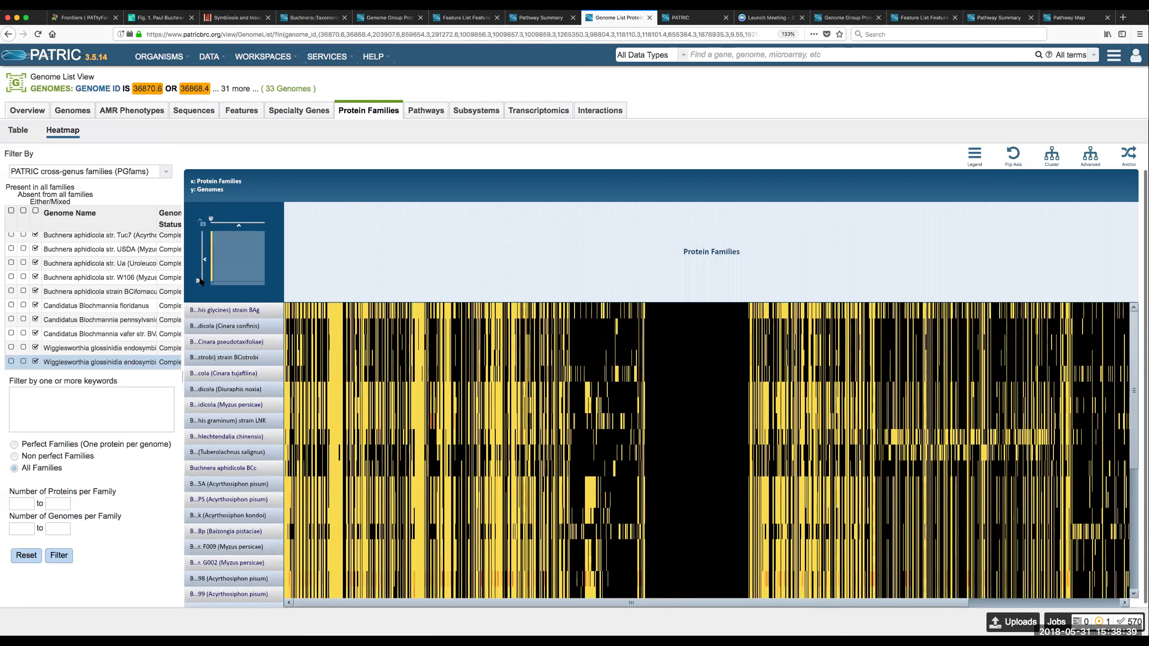
left_click_drag(200, 281, 202, 256)
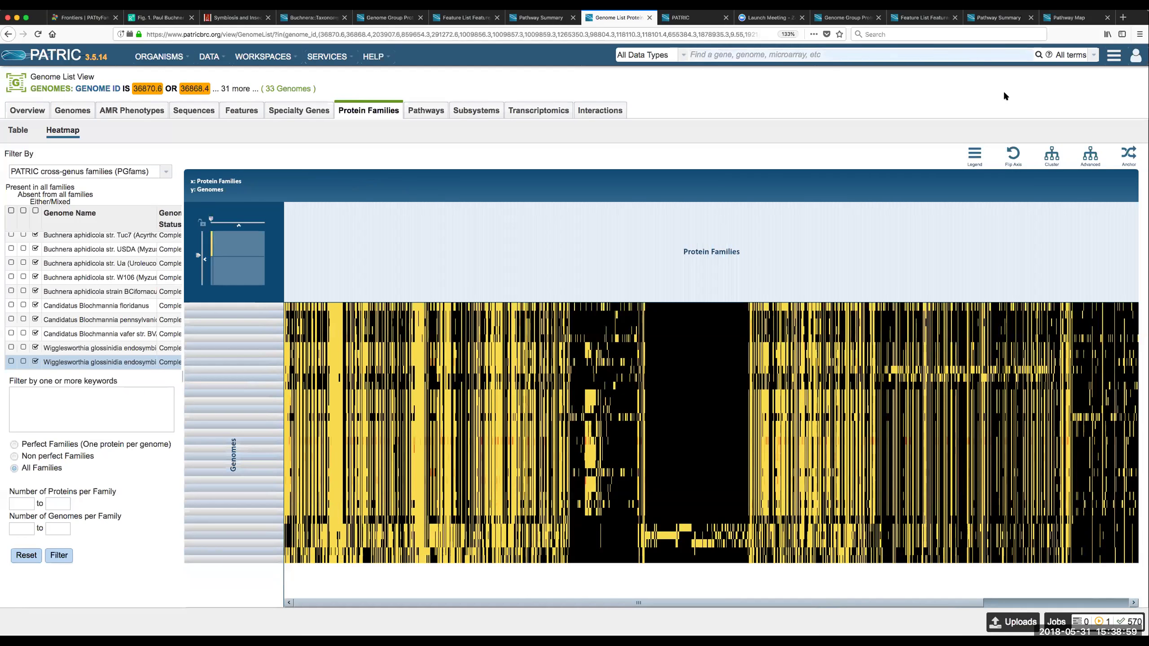
Cluster the heatmap by both protein families and genomes, using Euclidean distance and pairwise complete-linkage
left_click(1090, 155)
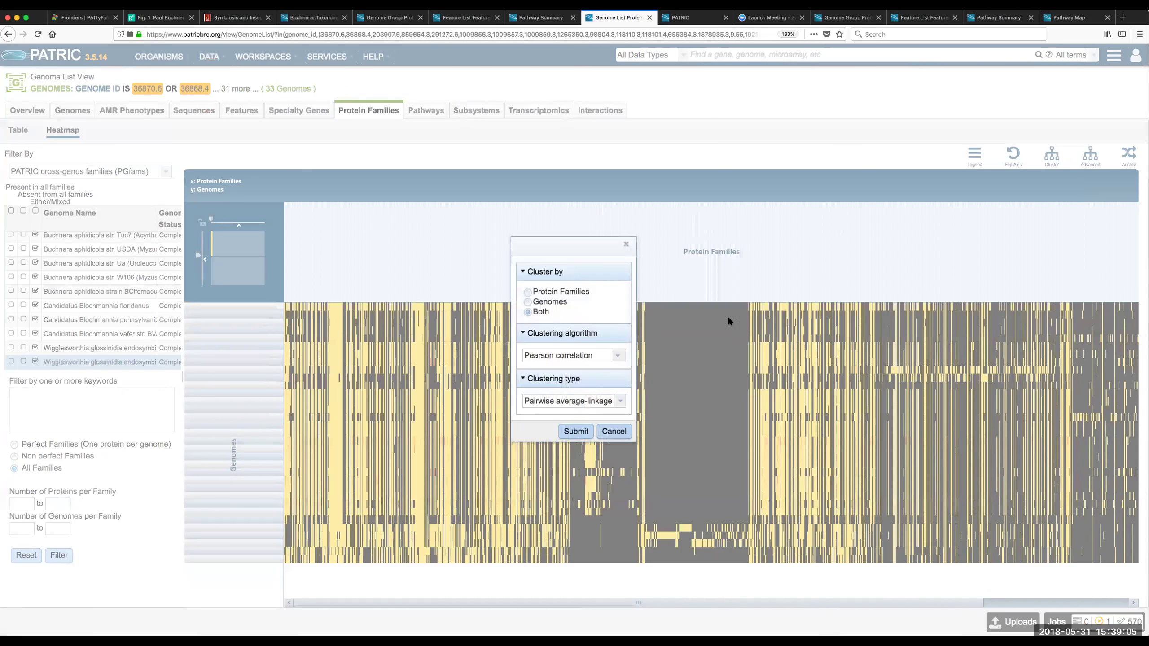
left_click(619, 356)
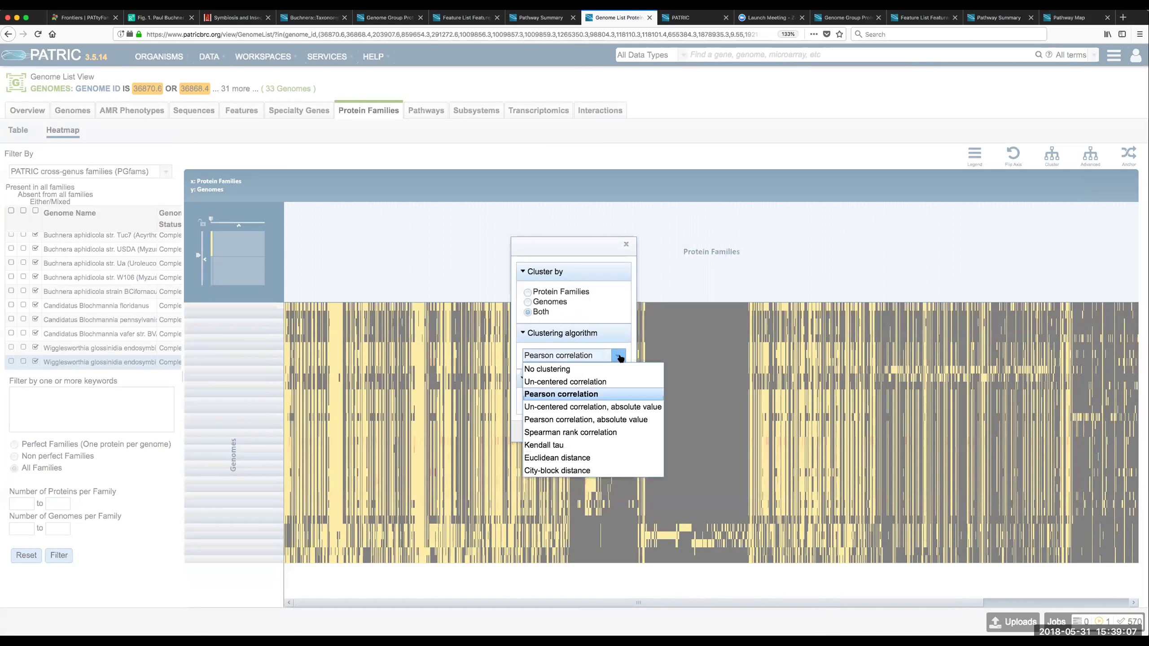
left_click(579, 458)
left_click(619, 401)
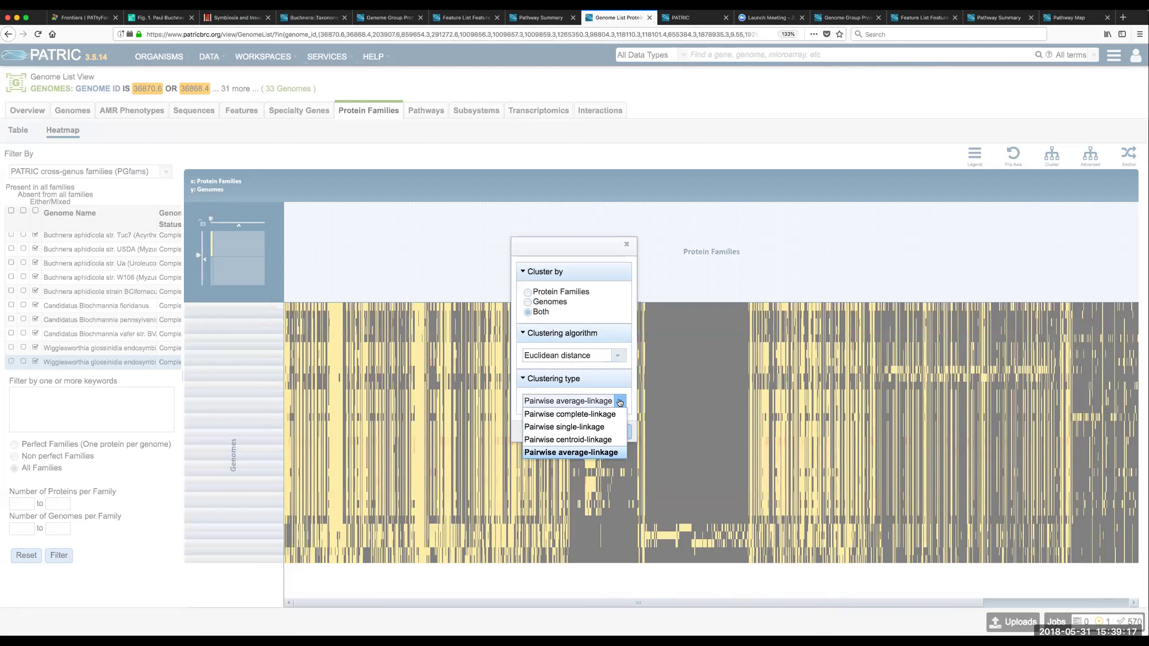
left_click(592, 415)
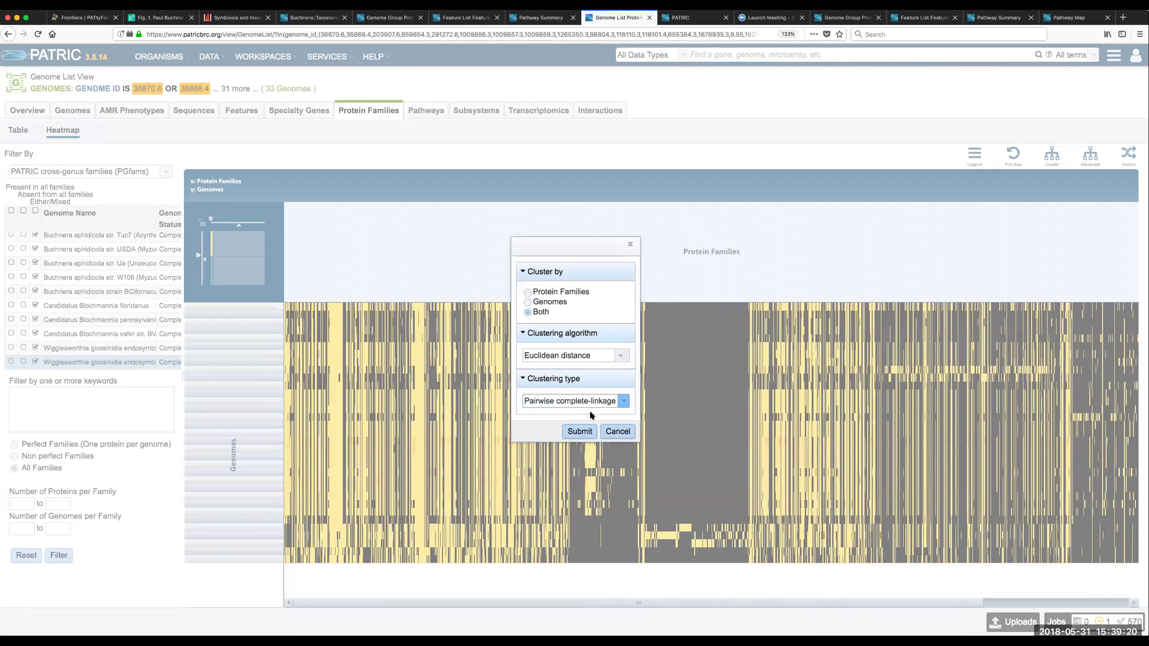
left_click(623, 400)
left_click(585, 415)
left_click(578, 431)
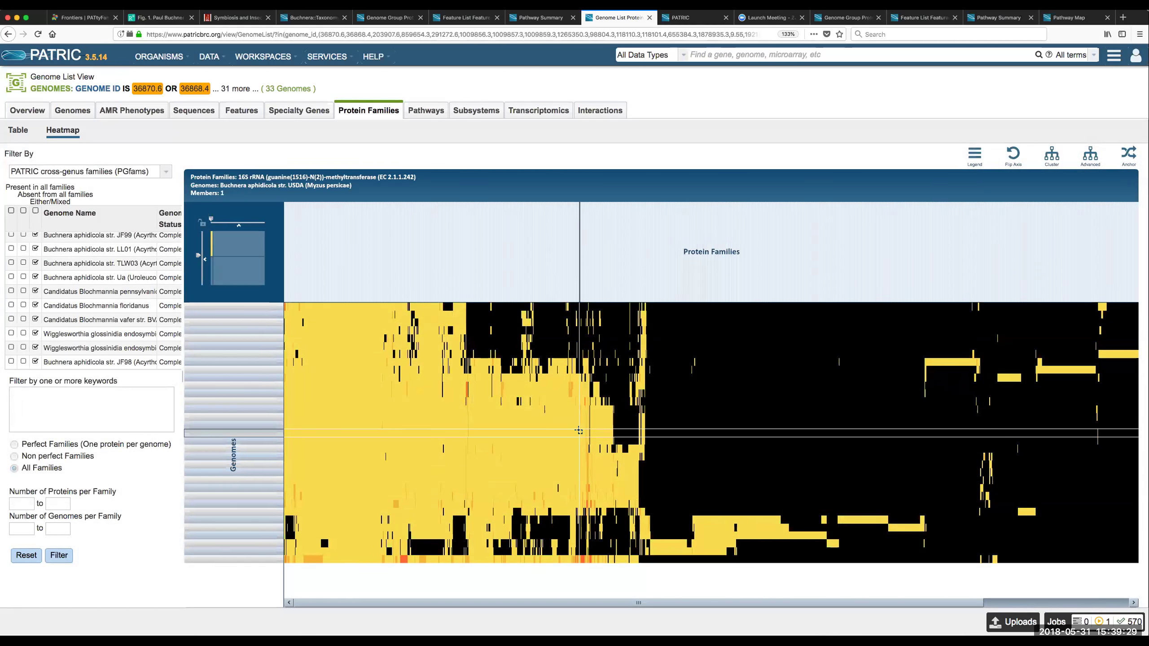
Select the long yellow block of families in the Candidatus Blochmannia vafer str. BVAF row and show its proteins
mouse_move(198, 256)
left_mouse_down()
mouse_move(200, 273)
mouse_move(197, 254)
left_mouse_up()
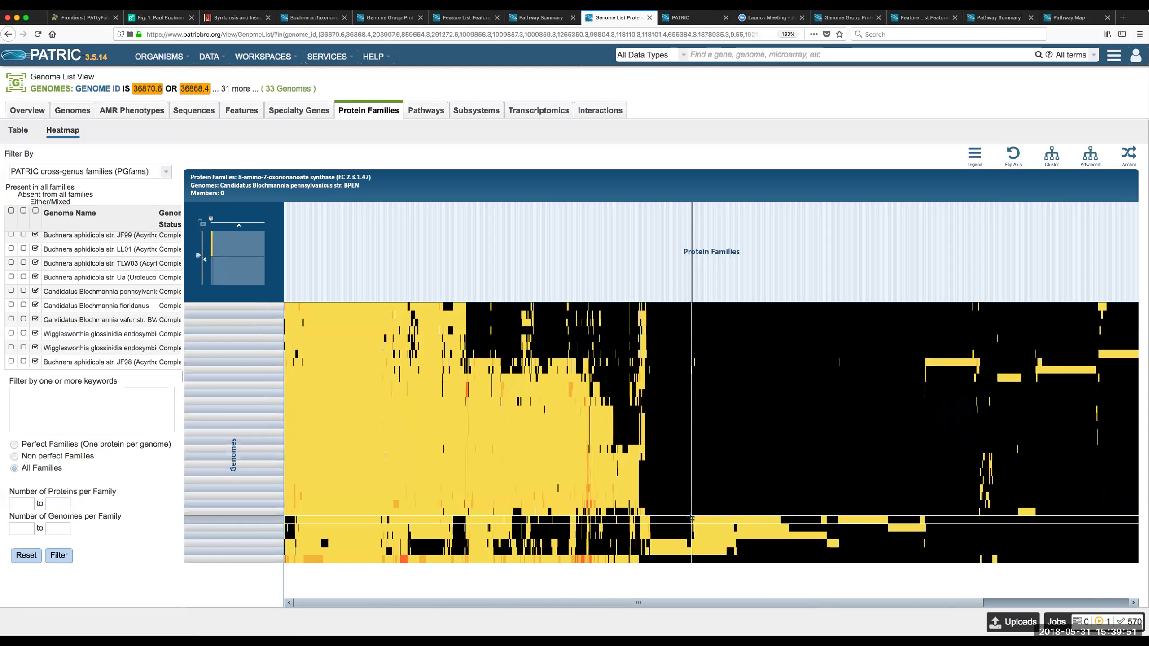
left_click(824, 535)
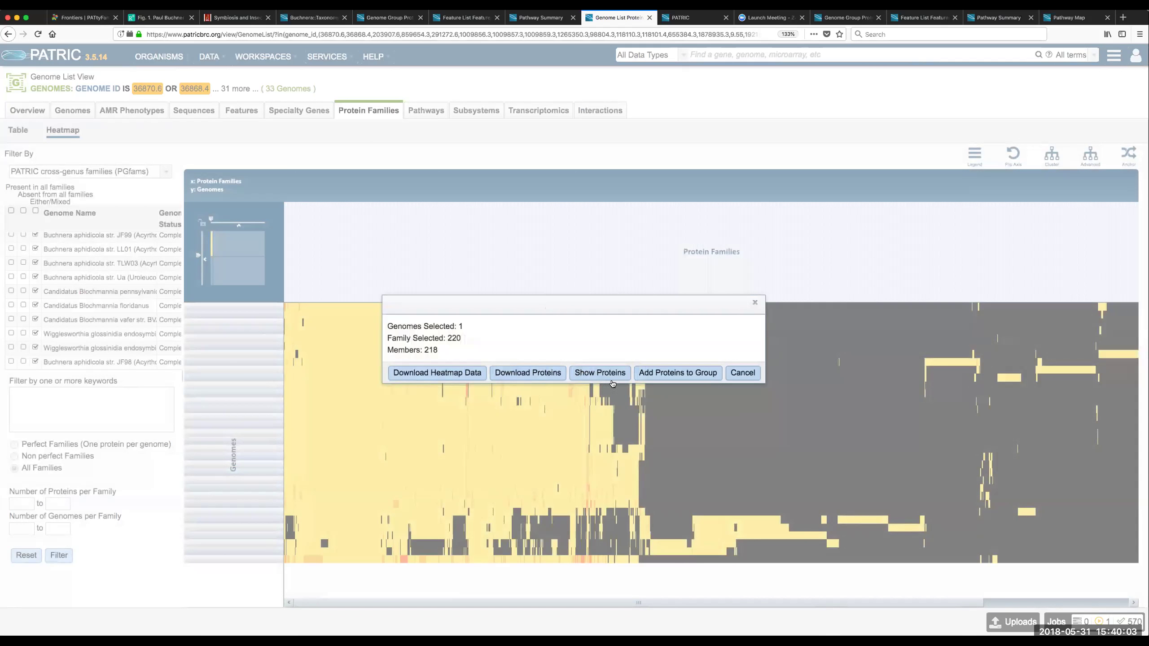
left_click(612, 379)
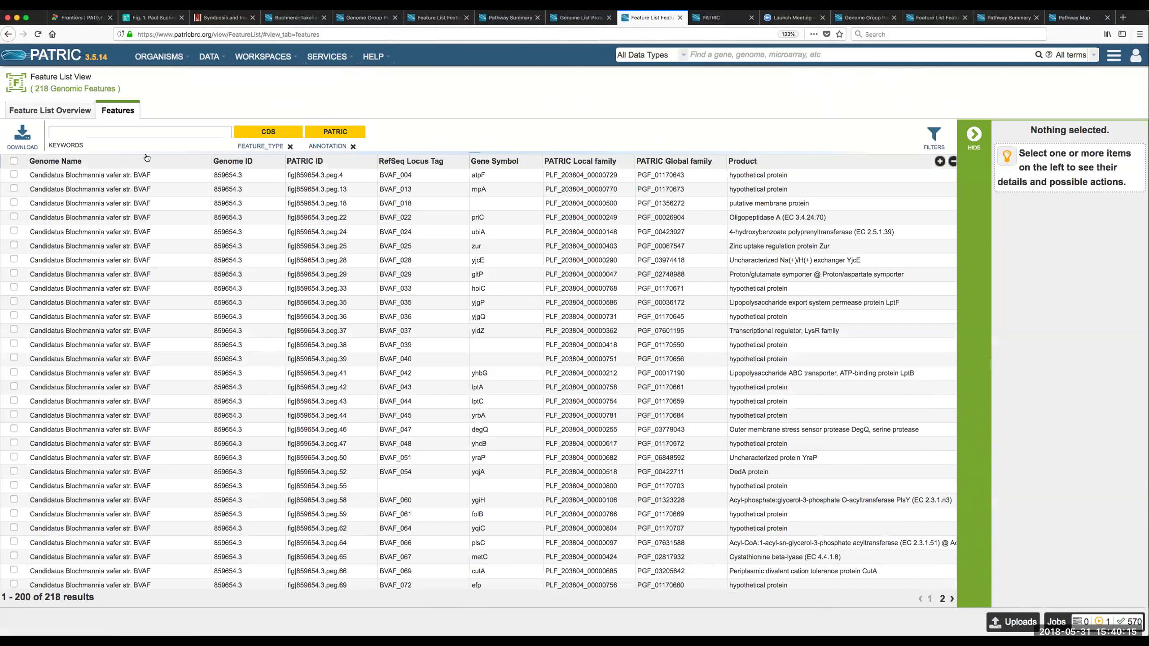
Select all the listed Blochmannia vafer features and open their pathway summary
left_click(13, 162)
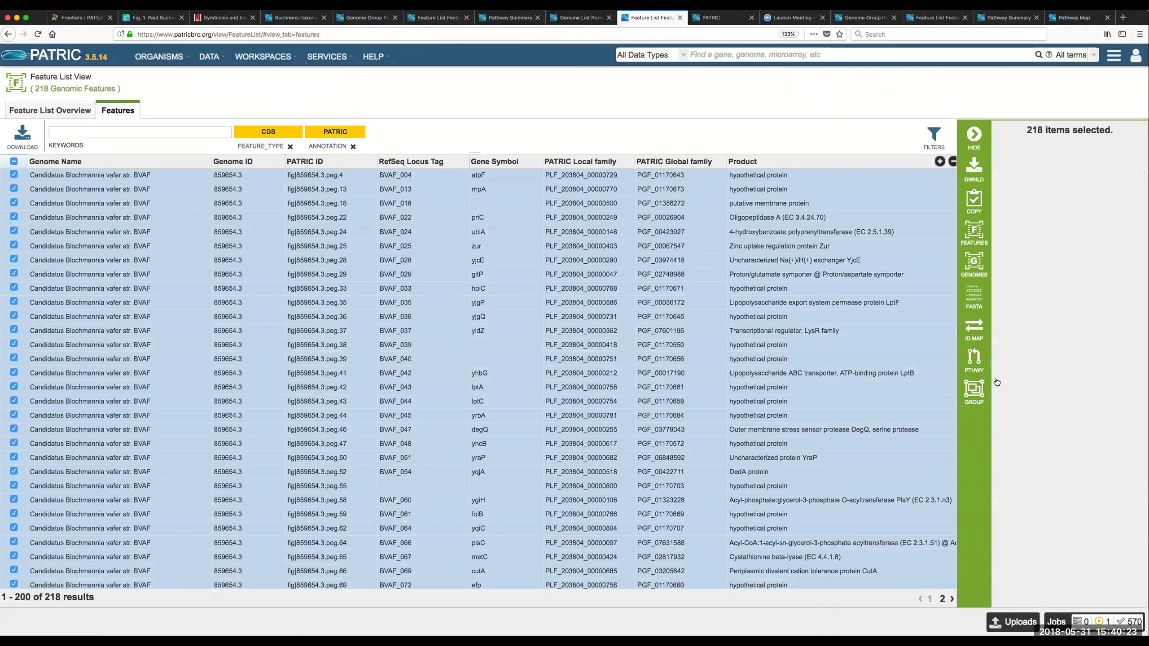
left_click(974, 362)
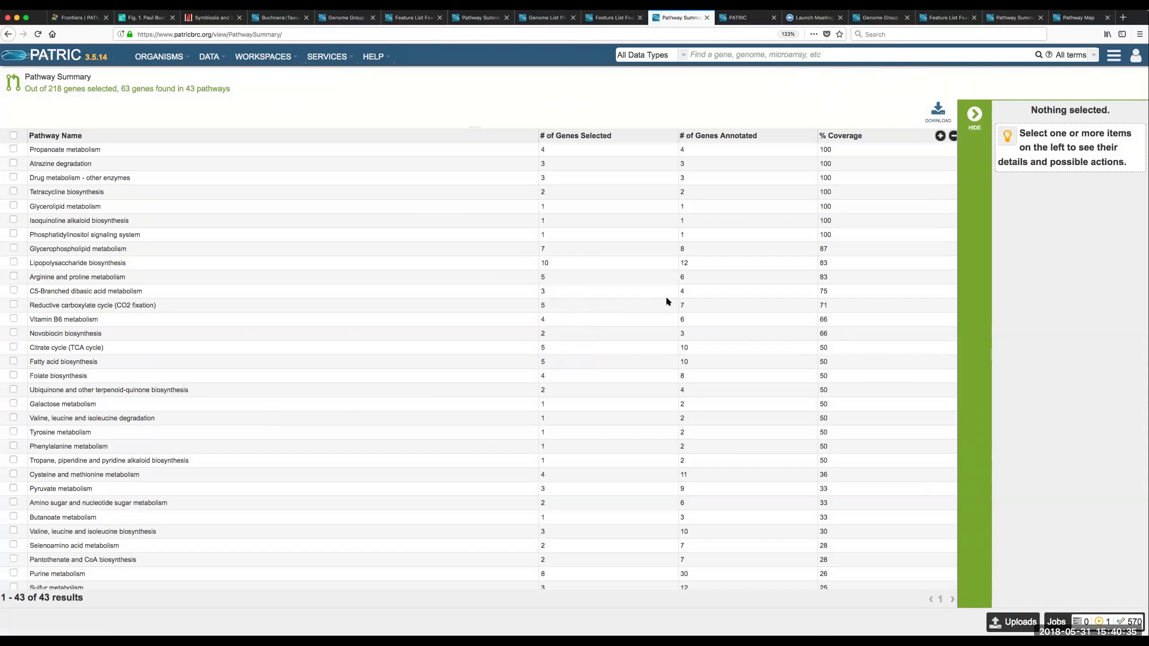
Sort the pathways by number of genes selected and save the Lipopolysaccharide biosynthesis genes as a new feature group named "Bloc LPS genes"
left_click(572, 136)
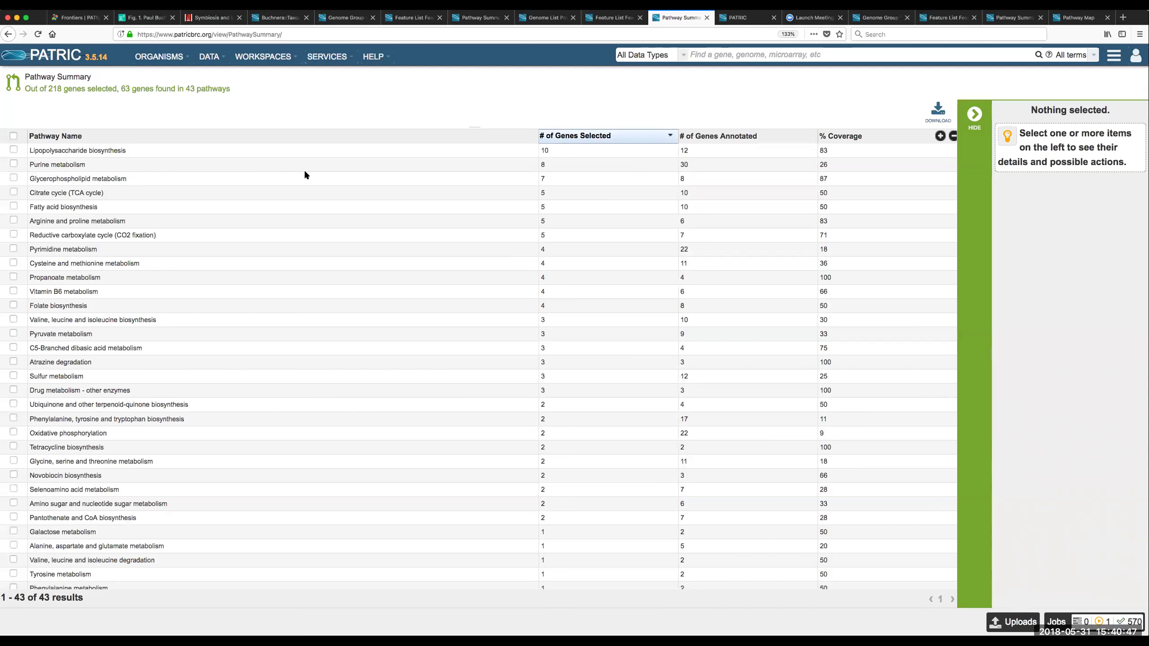
left_click(13, 149)
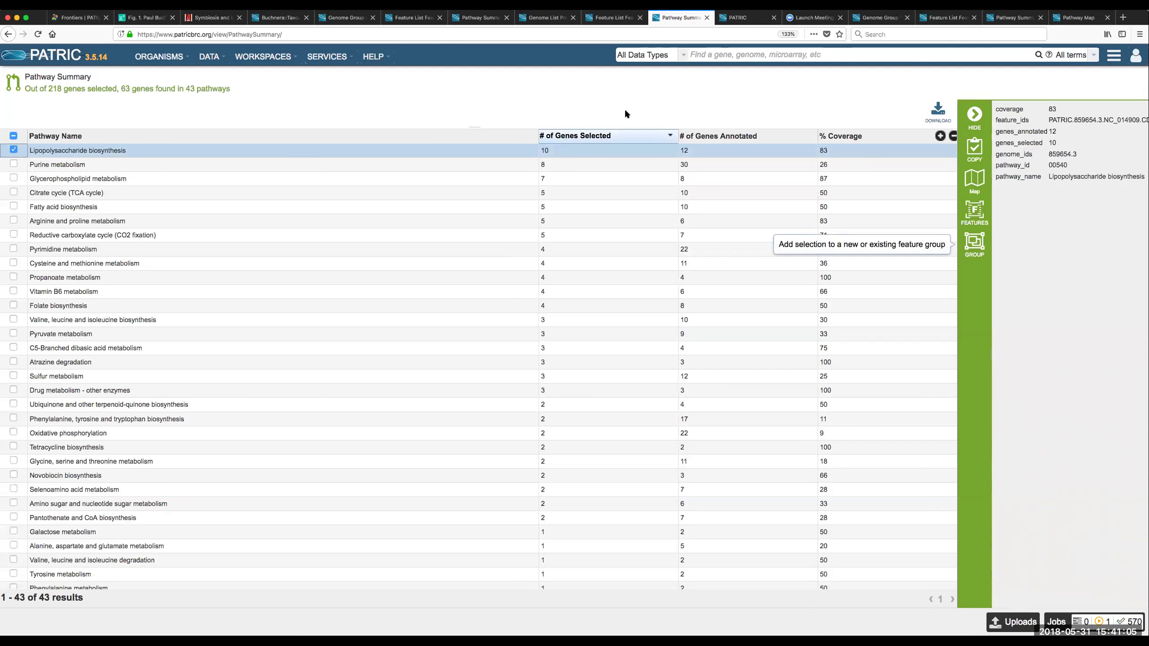
left_click(979, 248)
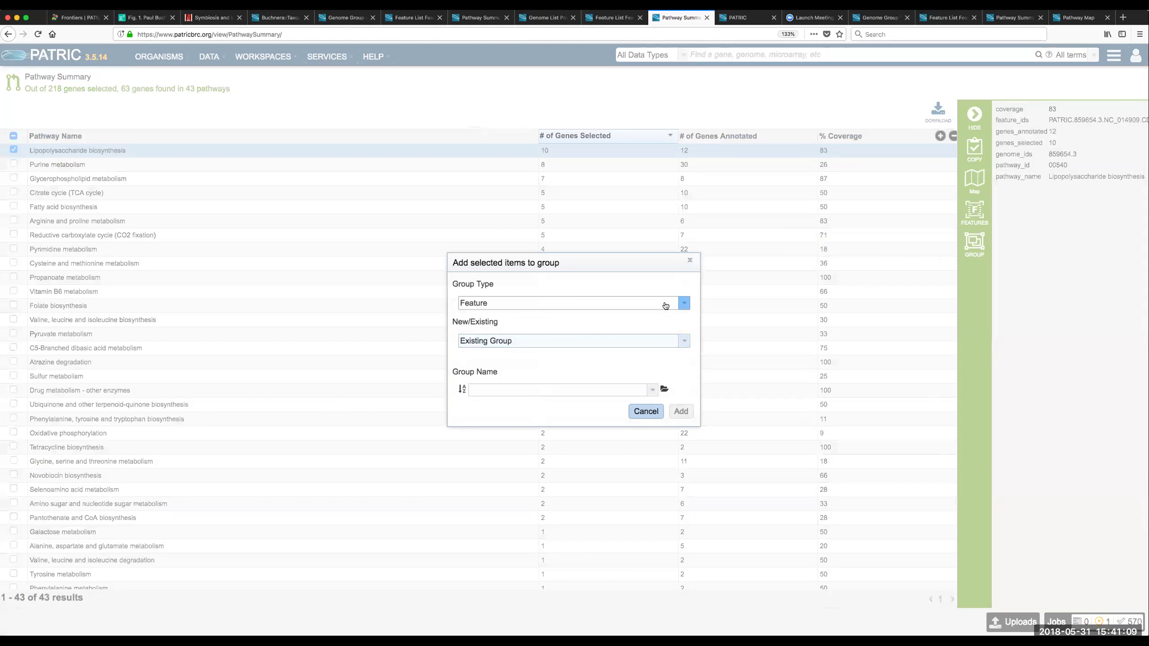
left_click(684, 341)
left_click(497, 355)
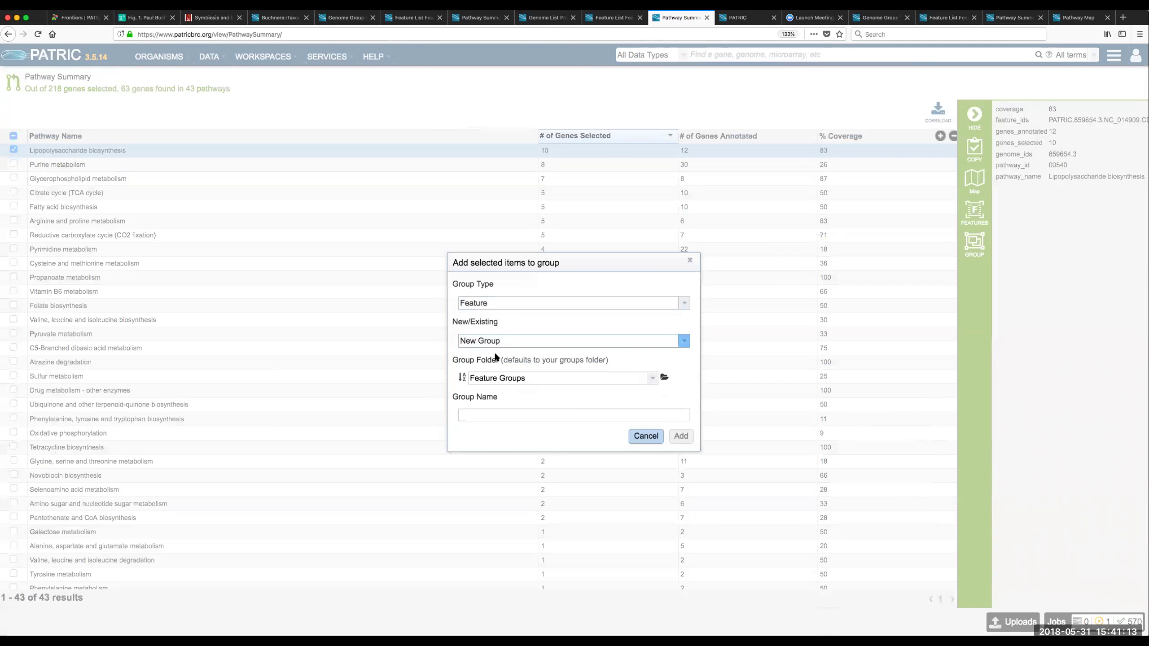
left_click(481, 420)
type("B")
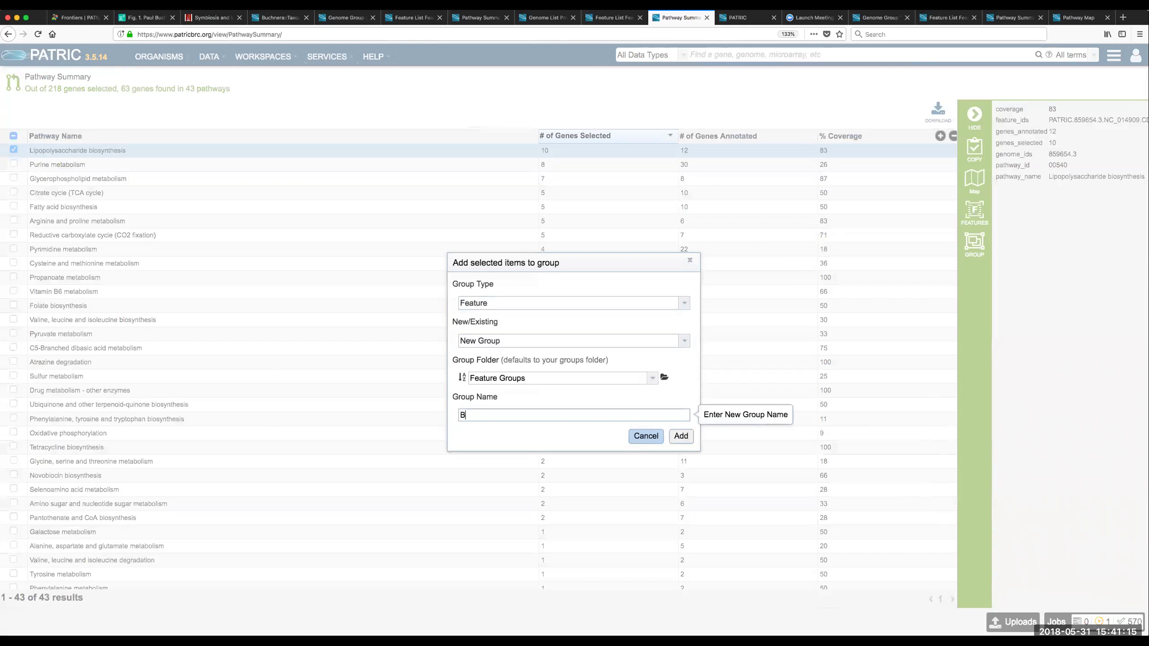
type("loc")
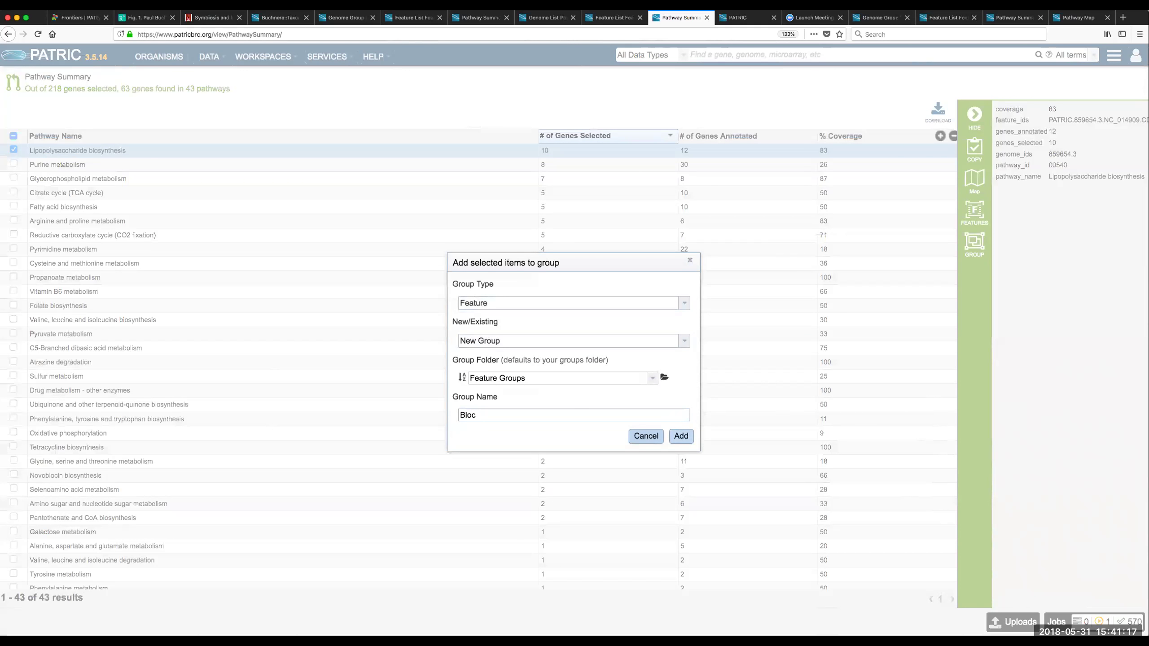
type(" LPS genes")
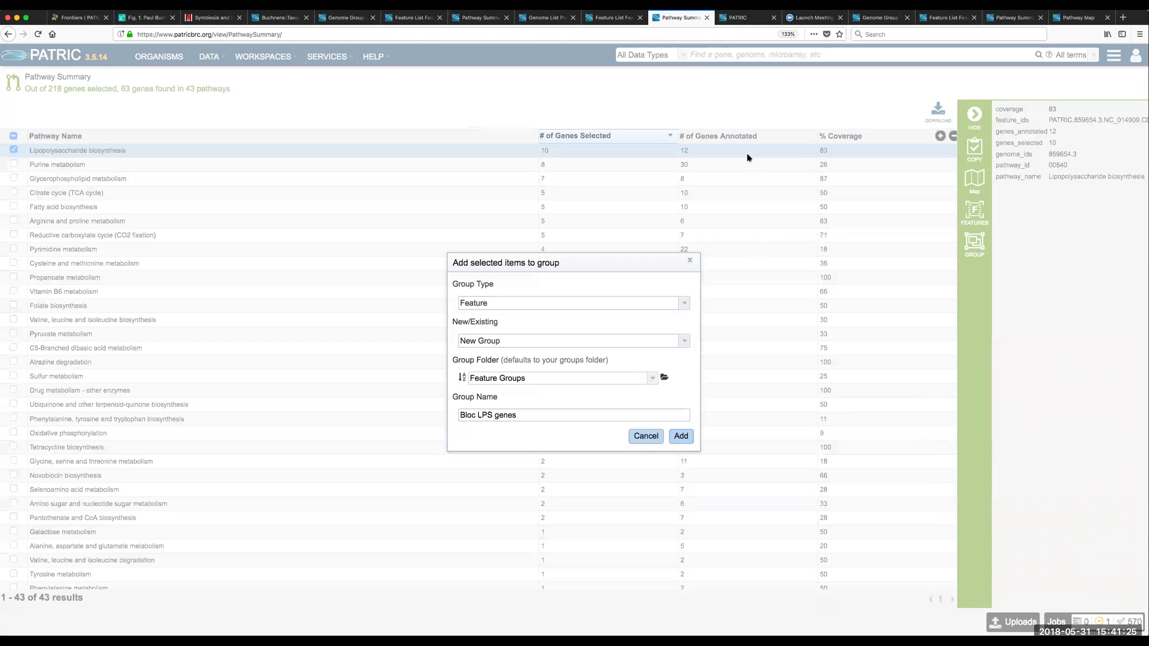
key("Return")
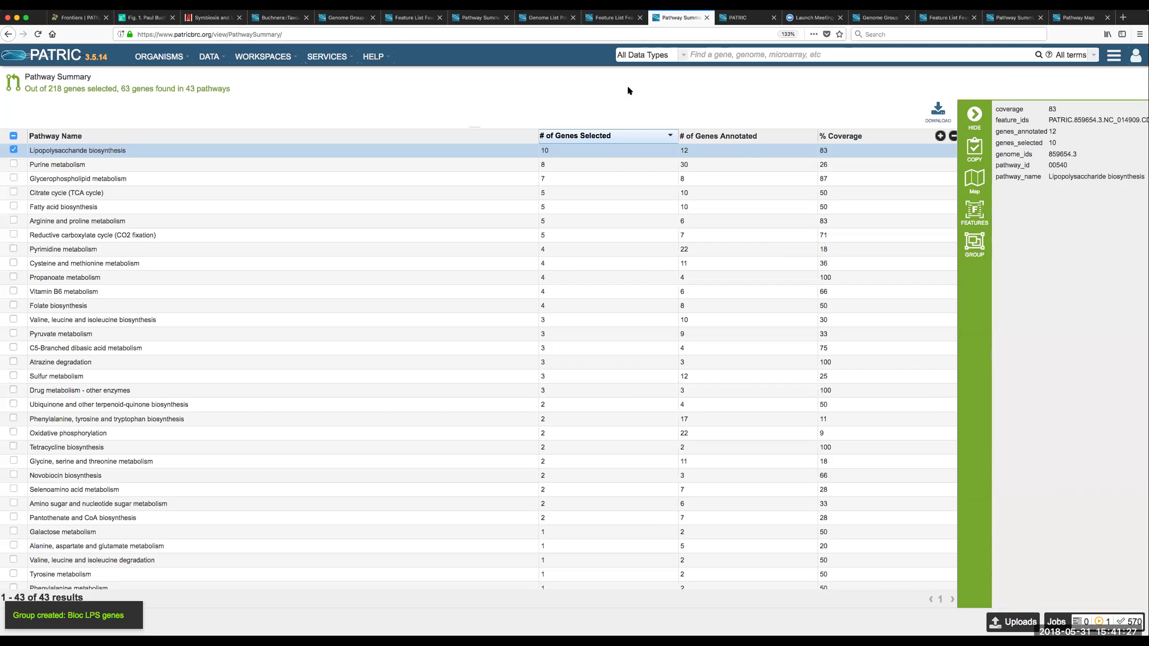
left_click(547, 19)
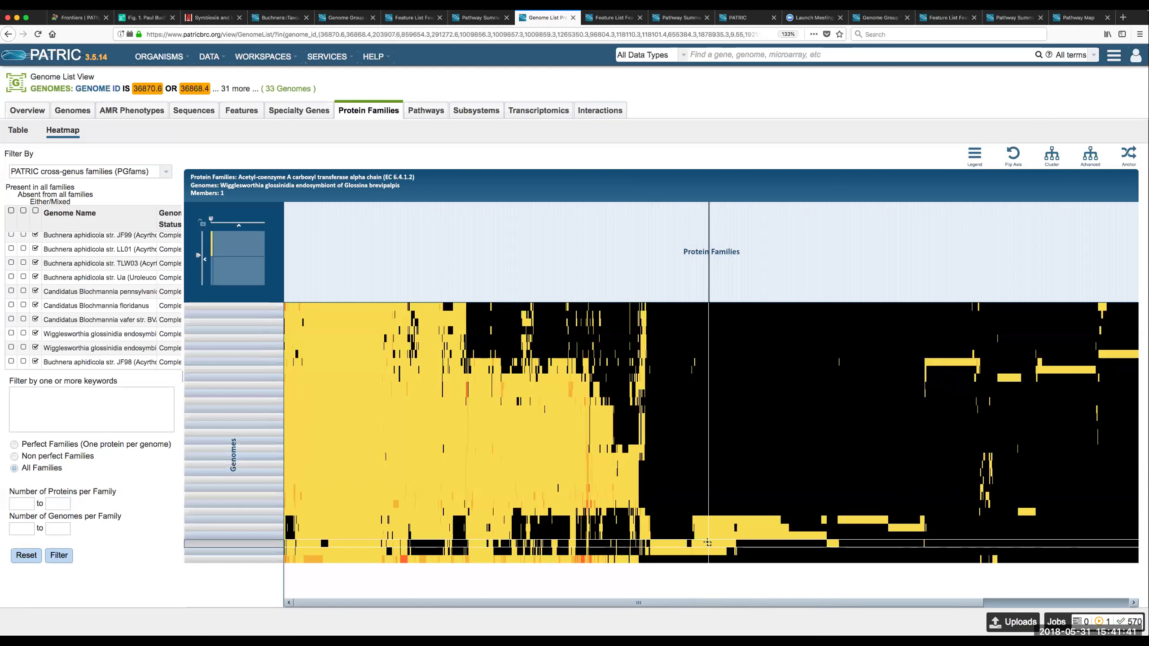
left_click(609, 19)
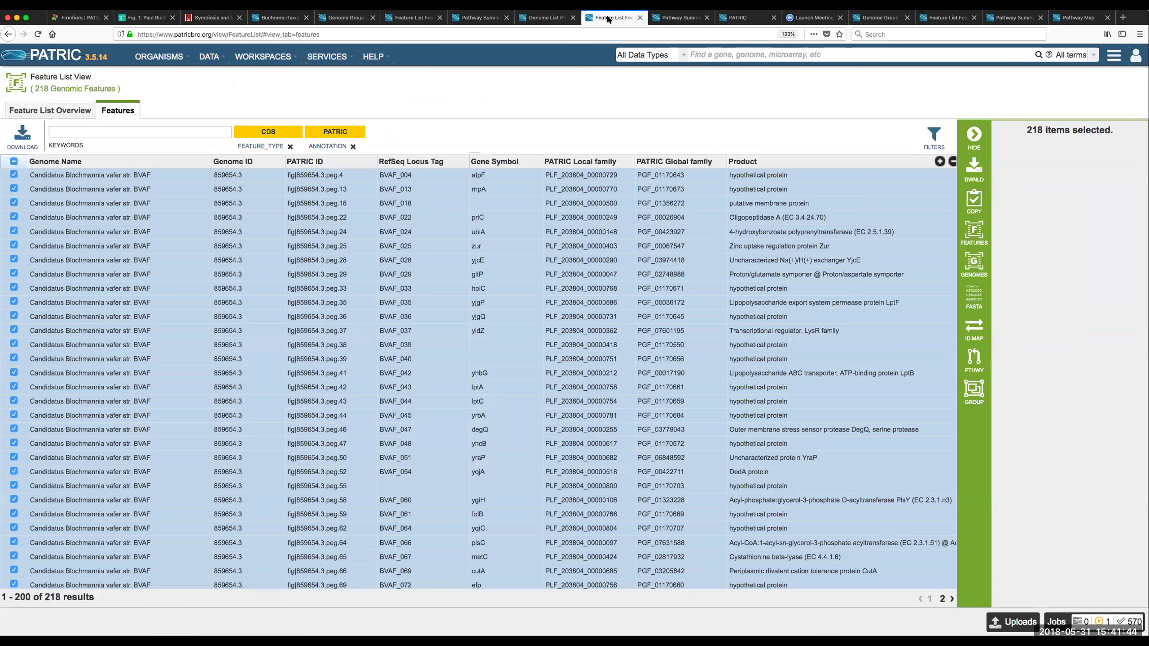
left_click(676, 18)
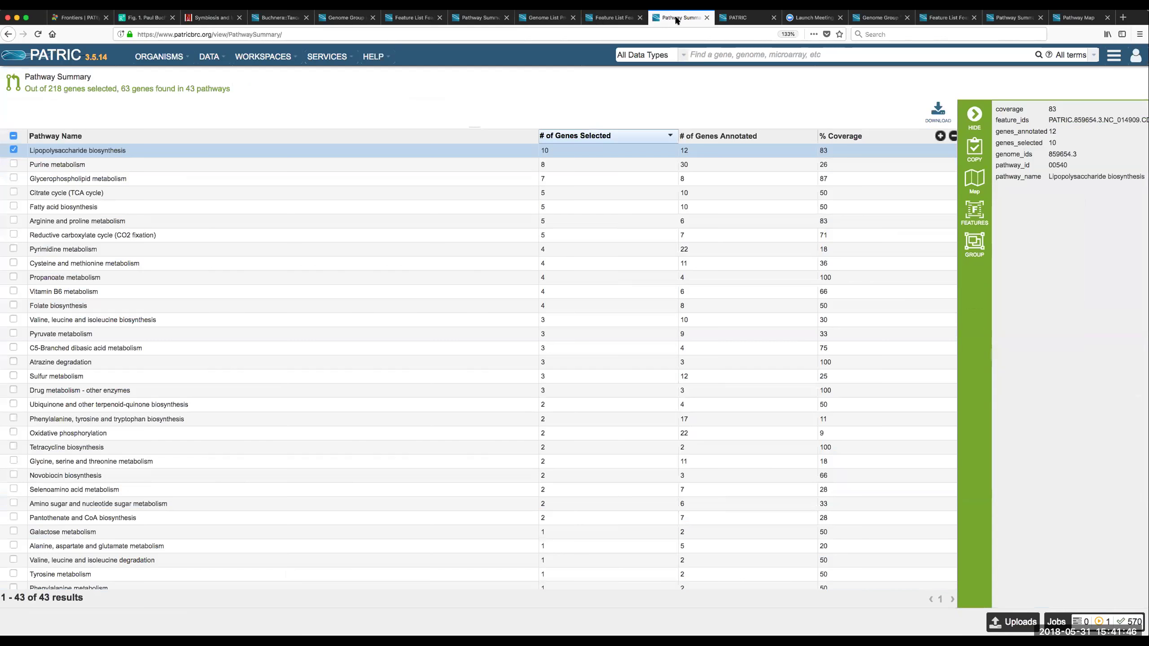
Select only the Purine metabolism pathway and save its genes as a new feature group named "Bloc Purine genes"
left_click(14, 164)
left_click(13, 149)
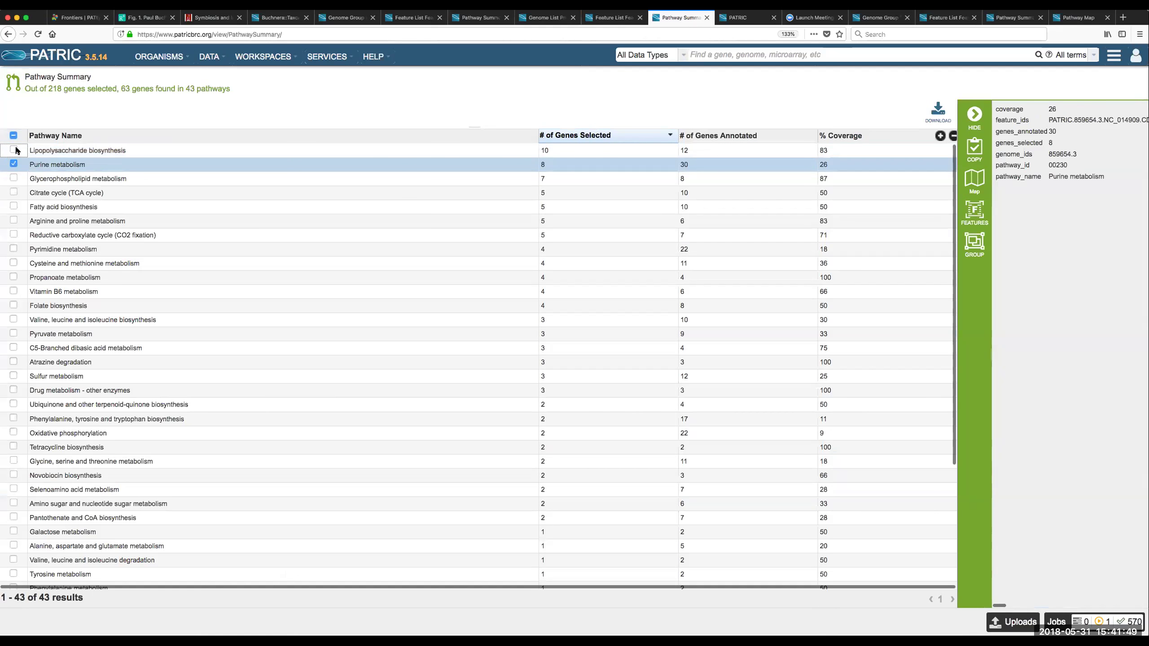
left_click(979, 243)
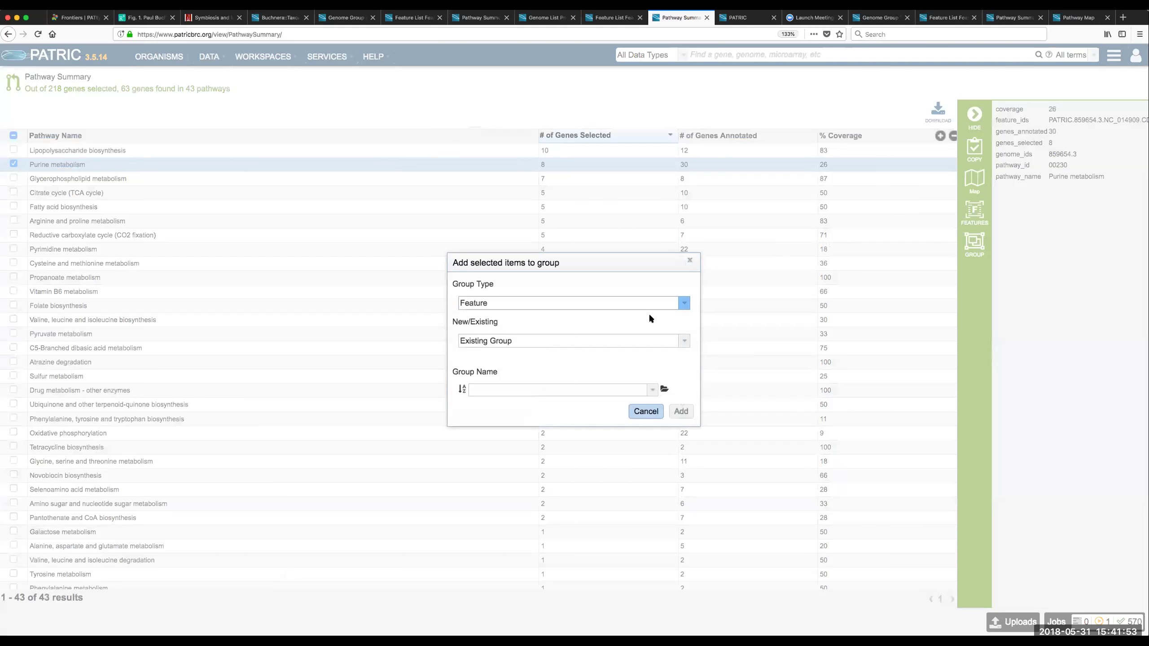
left_click(683, 344)
left_click(513, 354)
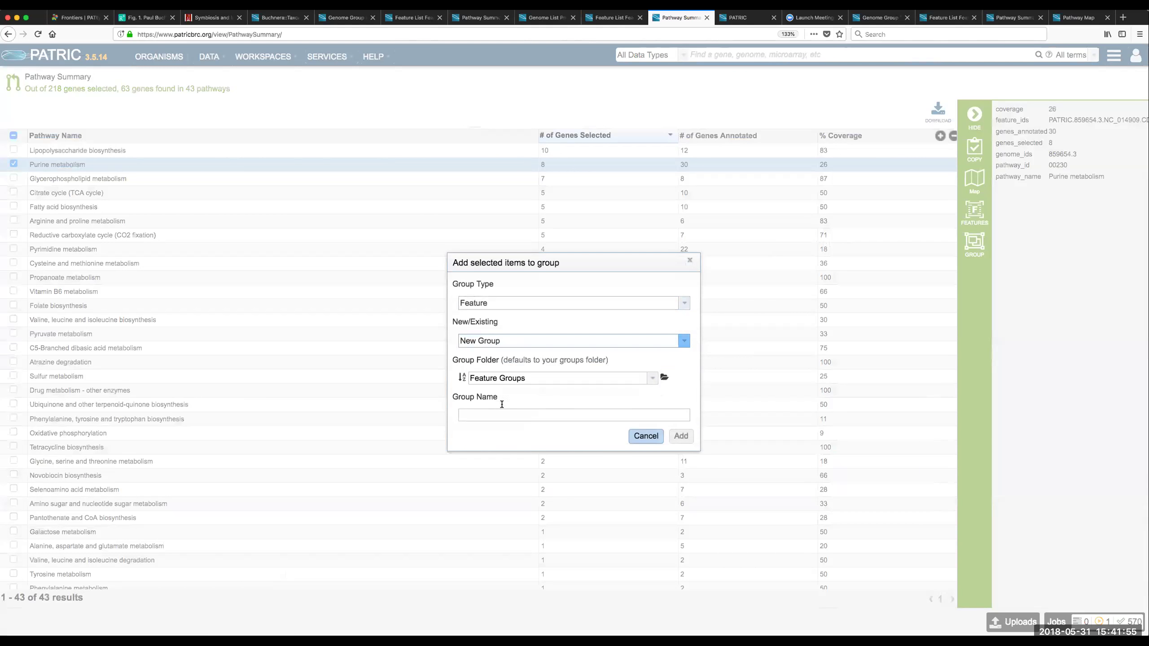
left_click(494, 415)
type("B")
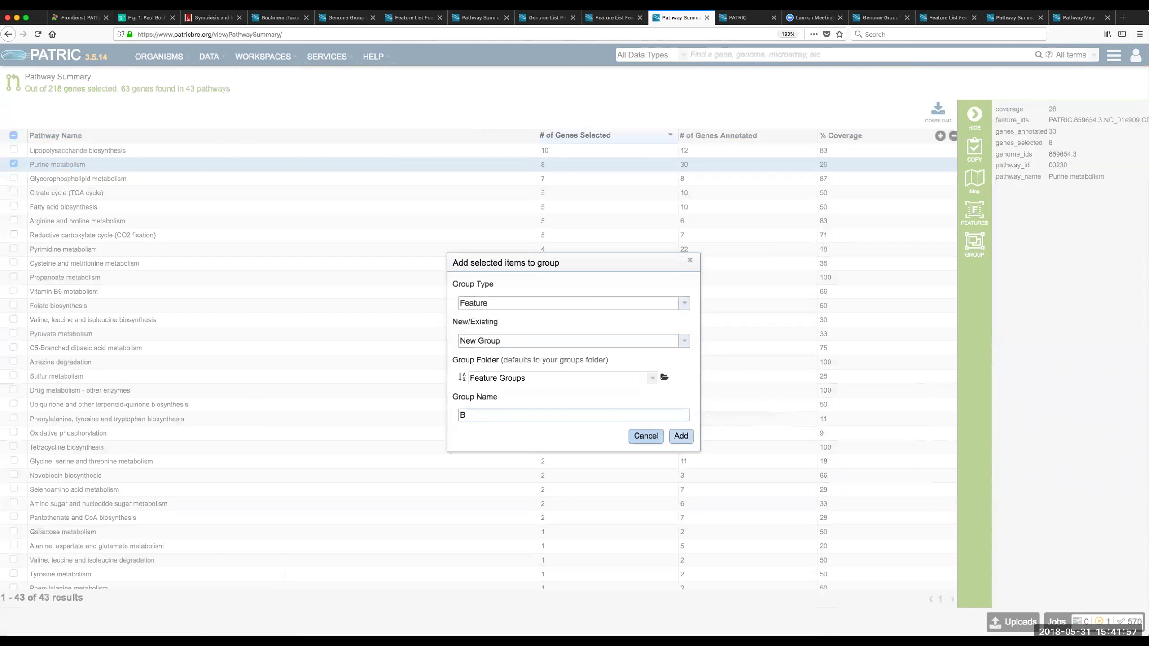
type("loc Purine genes")
left_click(678, 435)
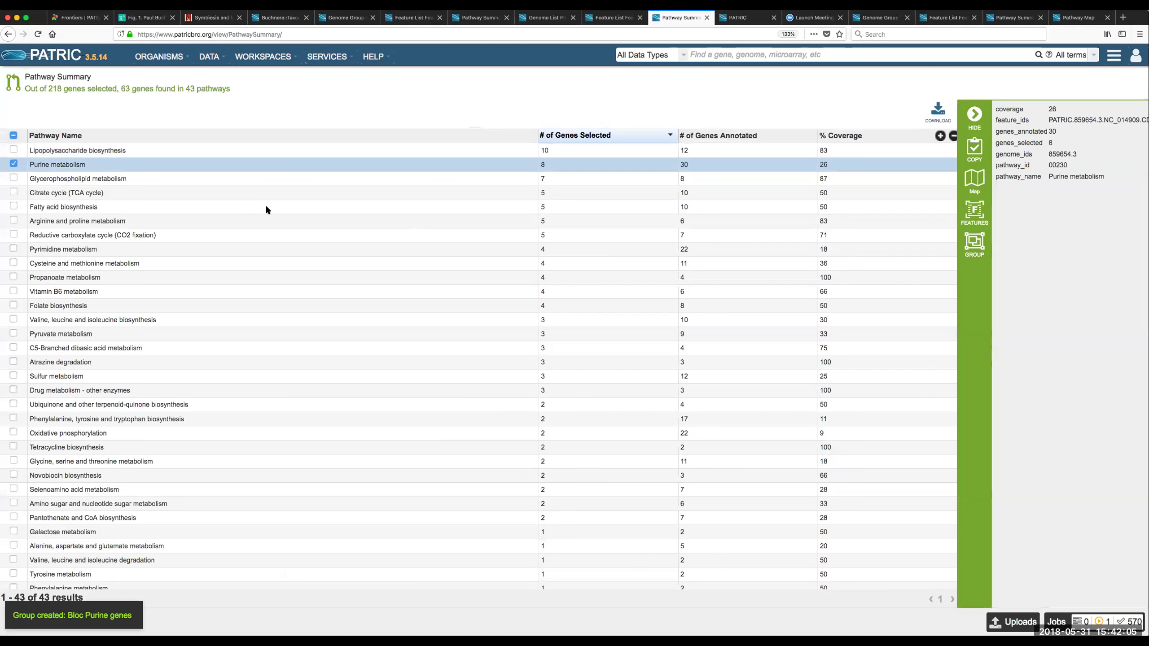
Select only the Lipopolysaccharide biosynthesis pathway and open its KEGG map
left_click(13, 149)
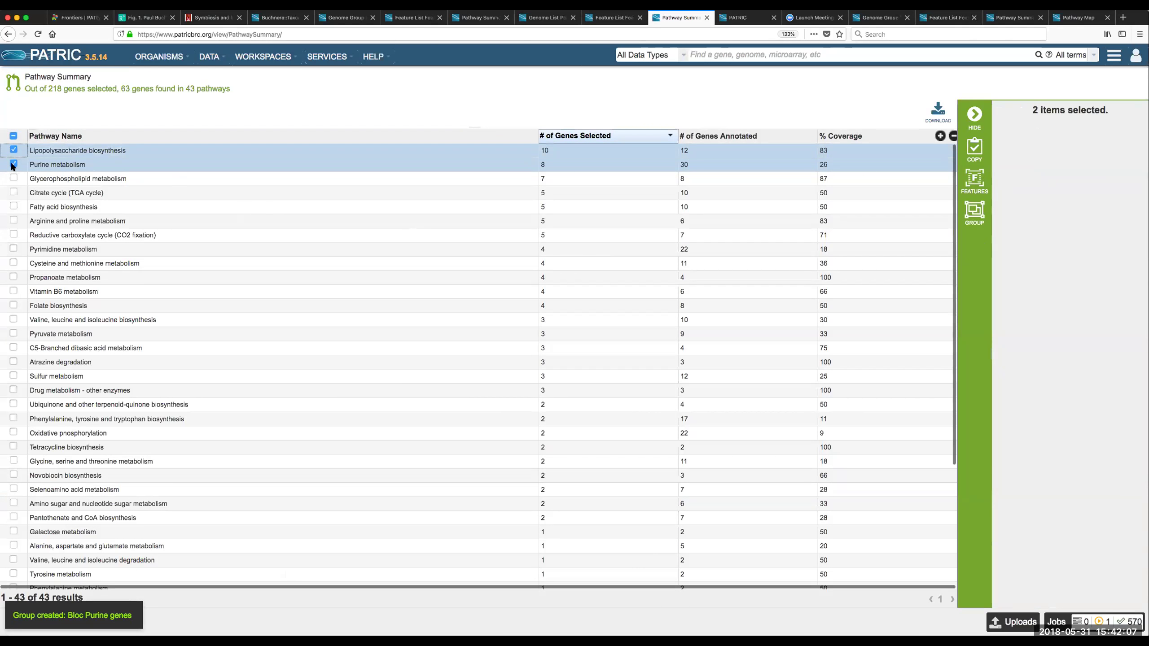
left_click(13, 164)
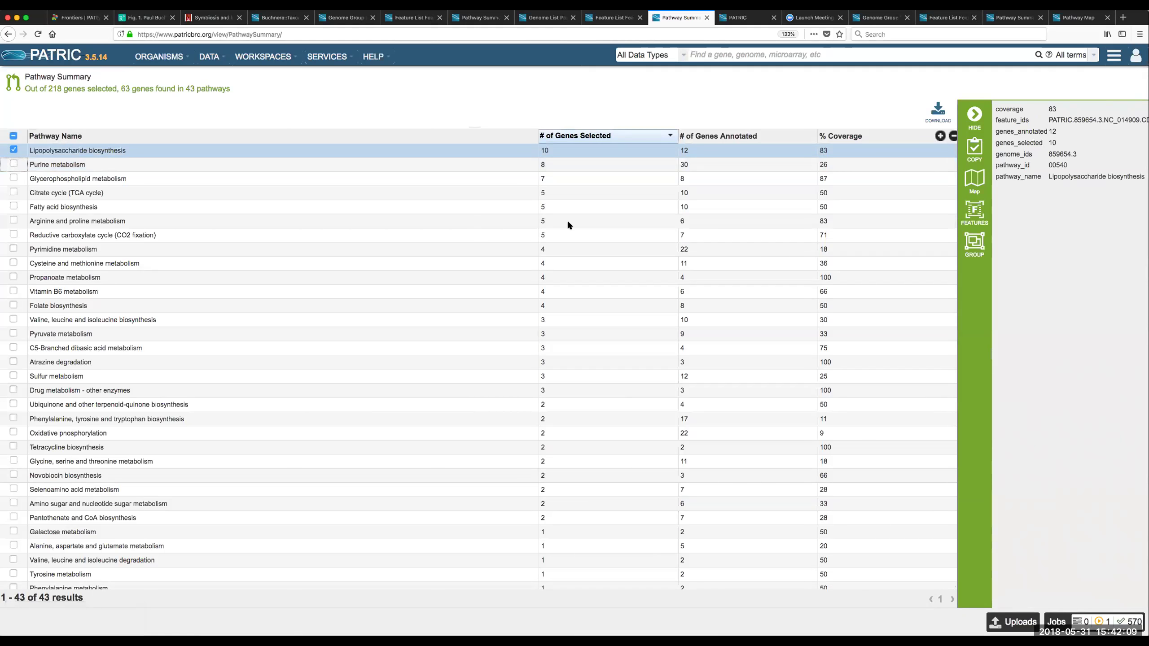
left_click(980, 179)
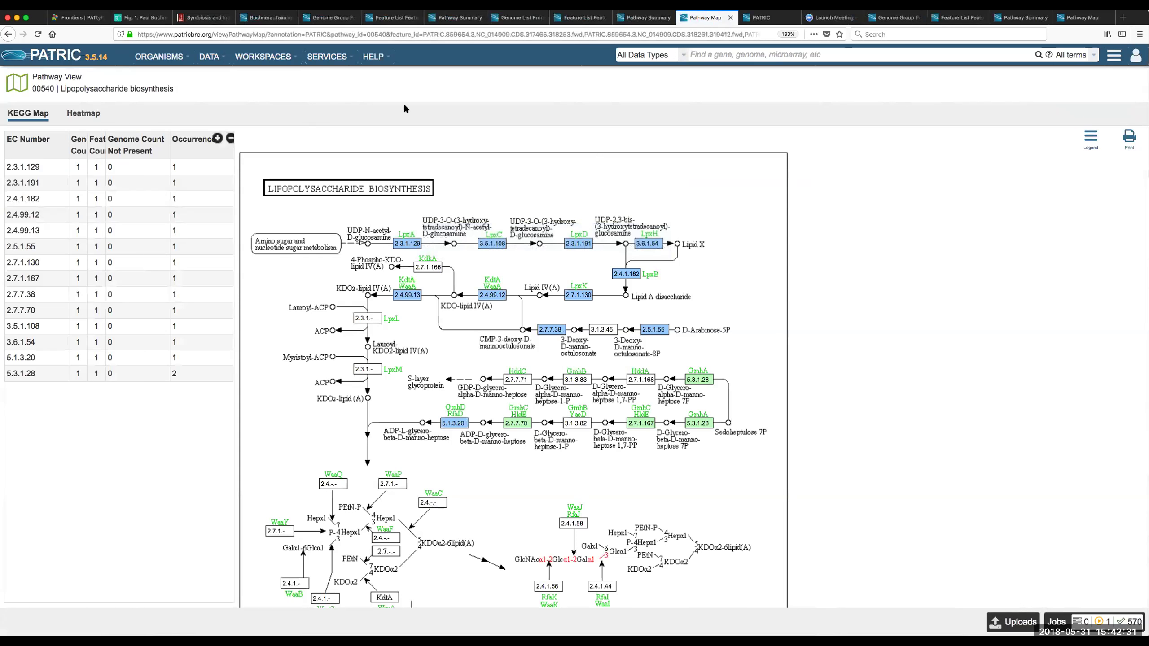
left_click(515, 18)
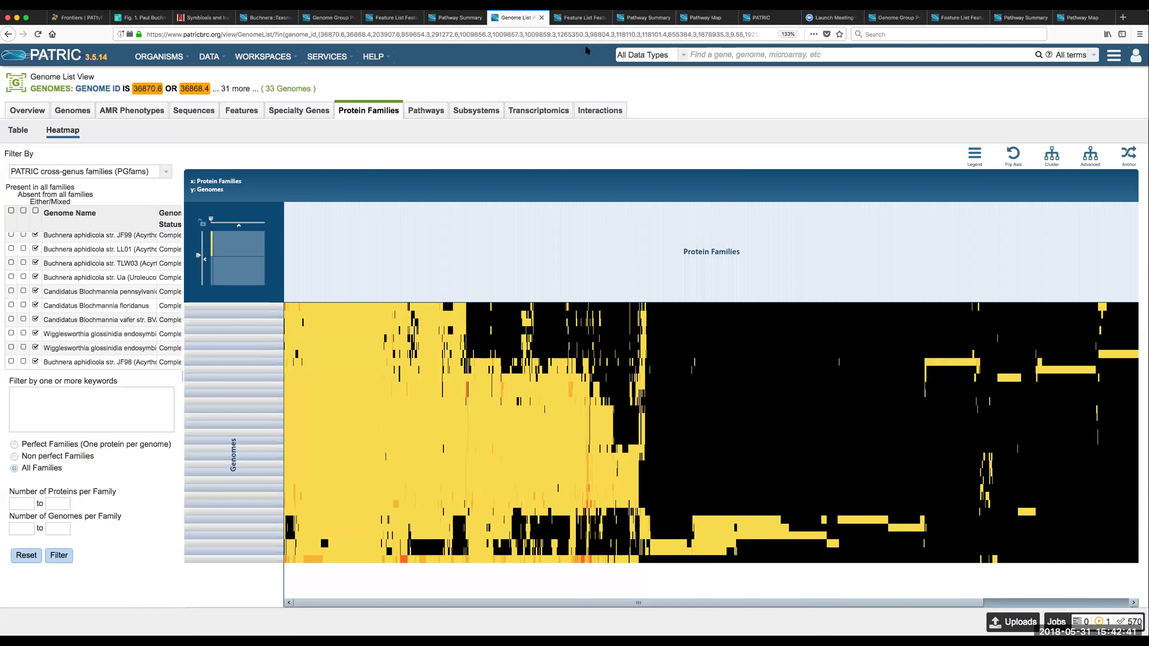
left_click(573, 19)
left_click(648, 19)
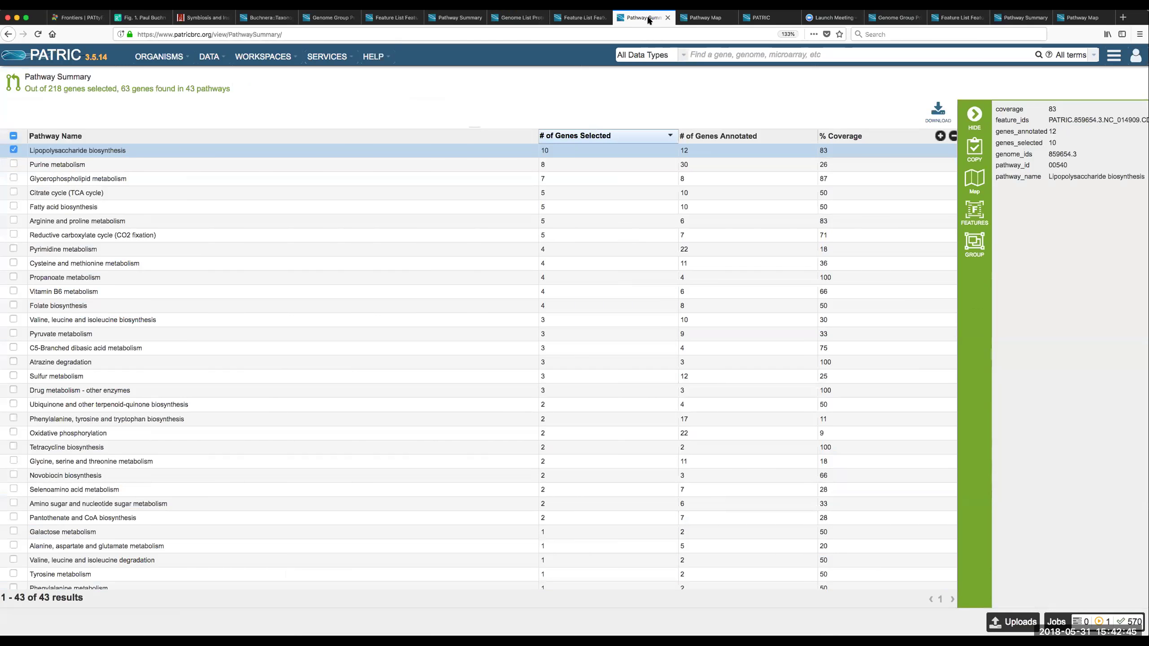
left_click(702, 19)
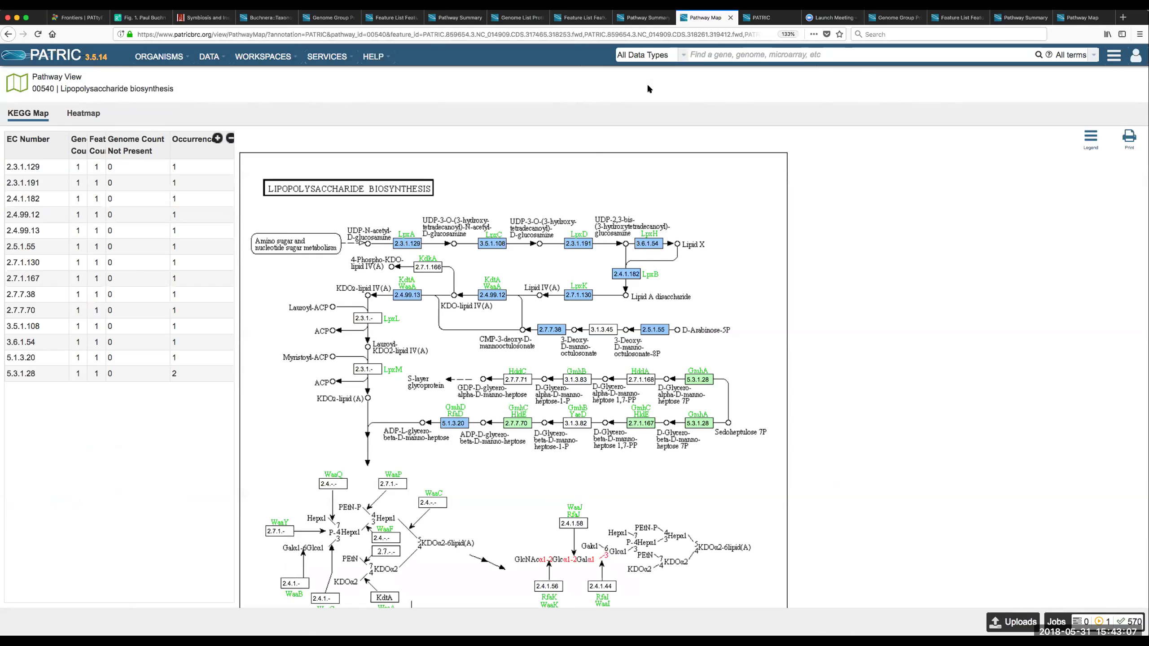
left_click(652, 18)
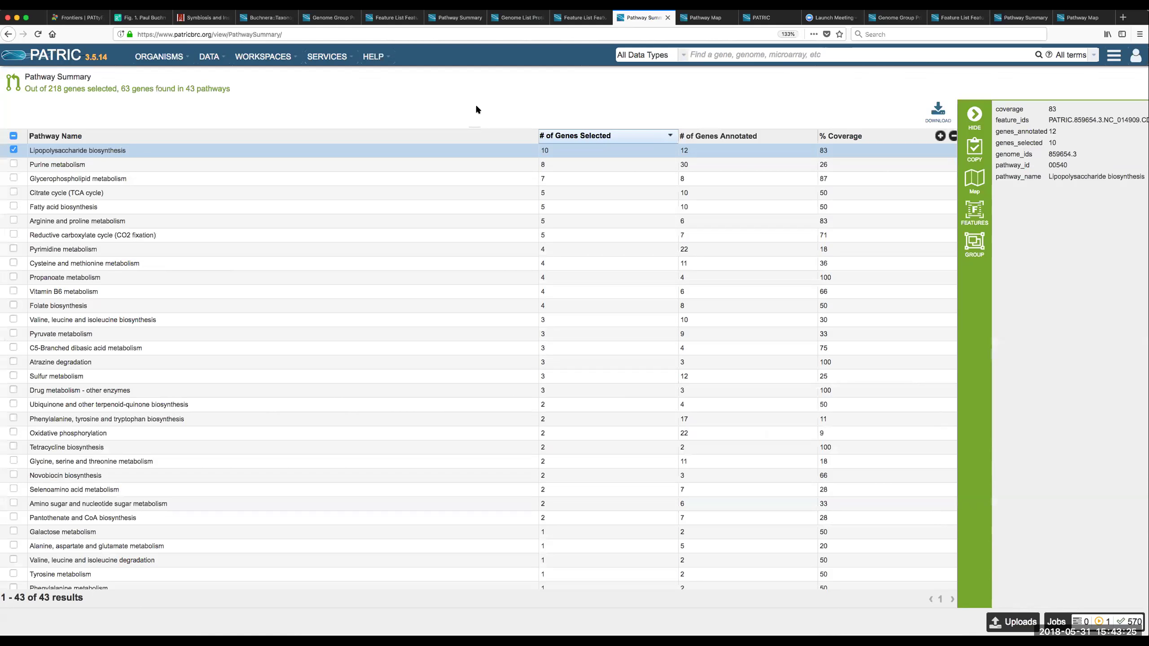
Open the workspace's feature groups and sort them by creation date with the newest first
left_click(265, 59)
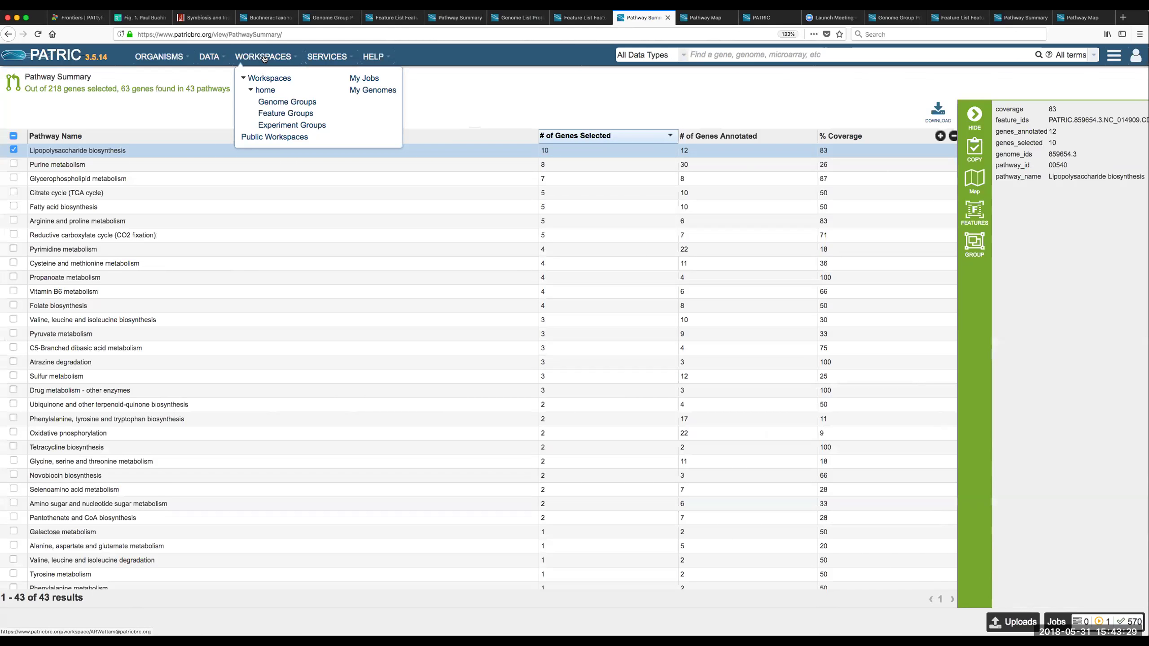
left_click(286, 114)
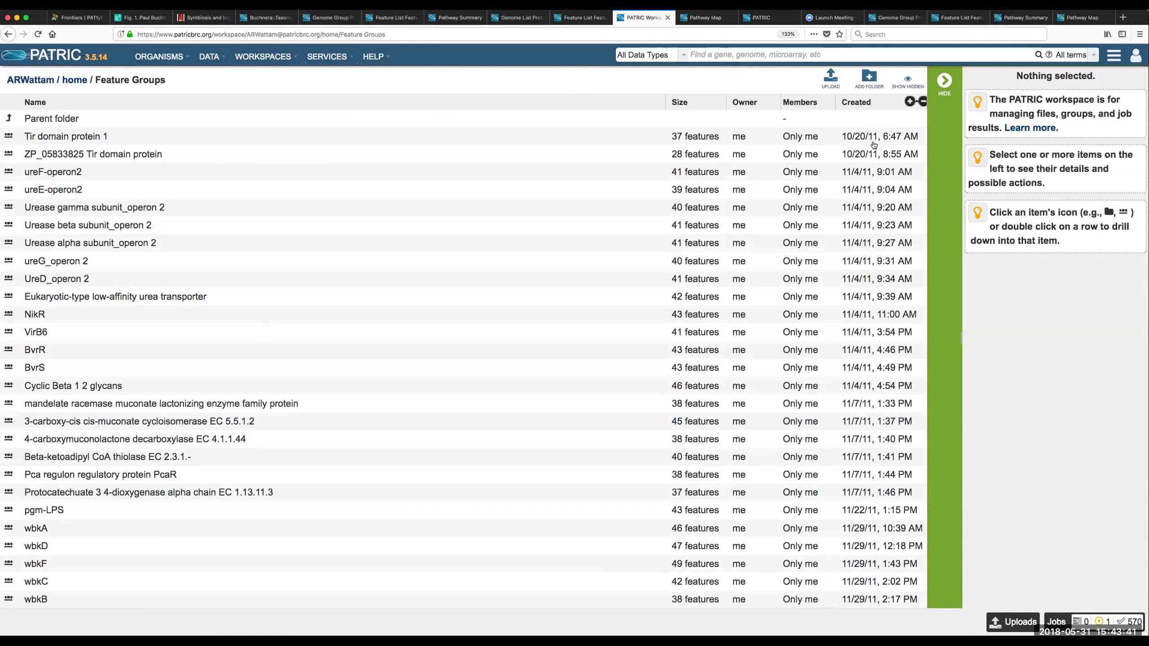
left_click(858, 106)
left_click(859, 106)
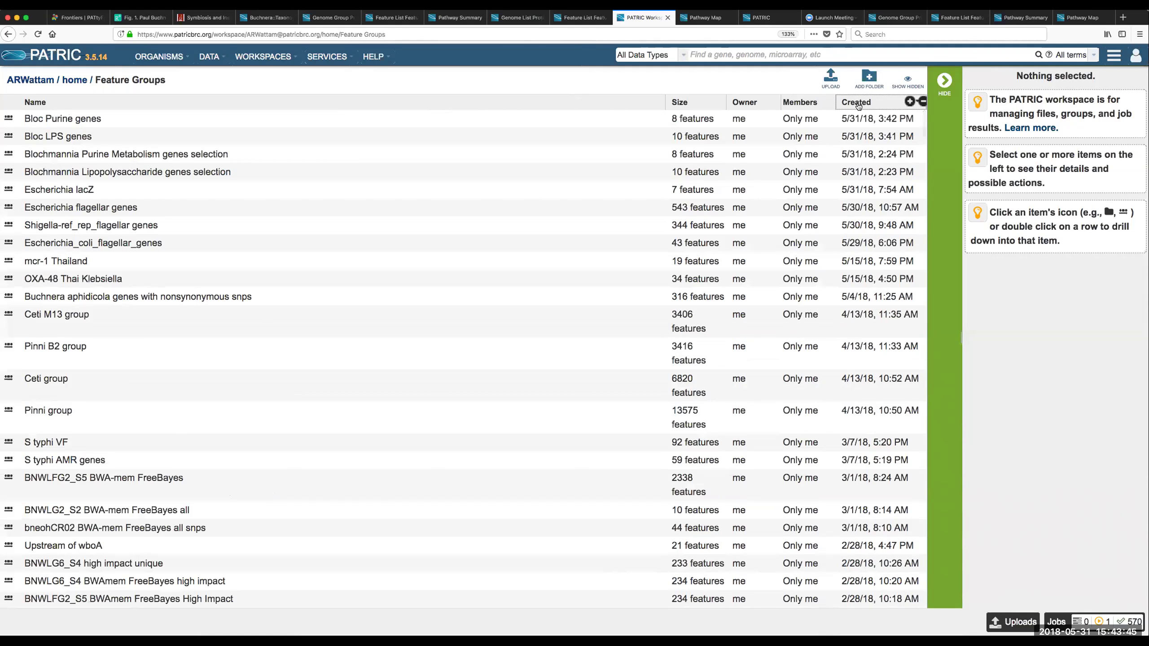
Compare the "Bloc Purine genes" and "Bloc LPS genes" feature groups in a Venn diagram
left_click(98, 119)
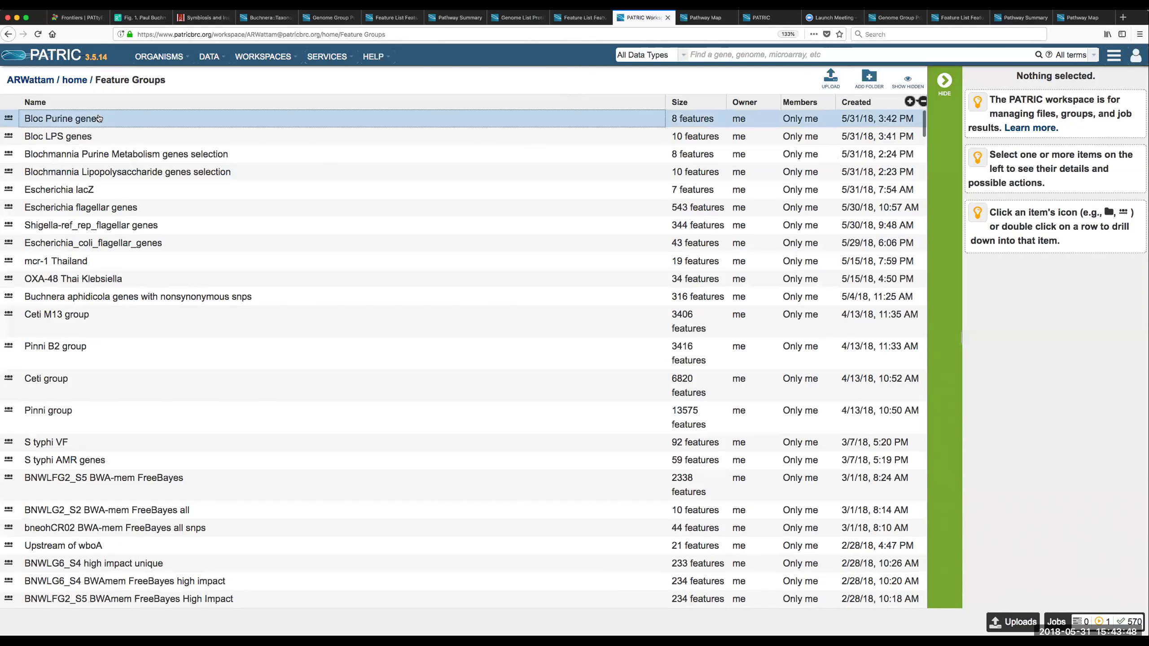
left_click(105, 138, "shift")
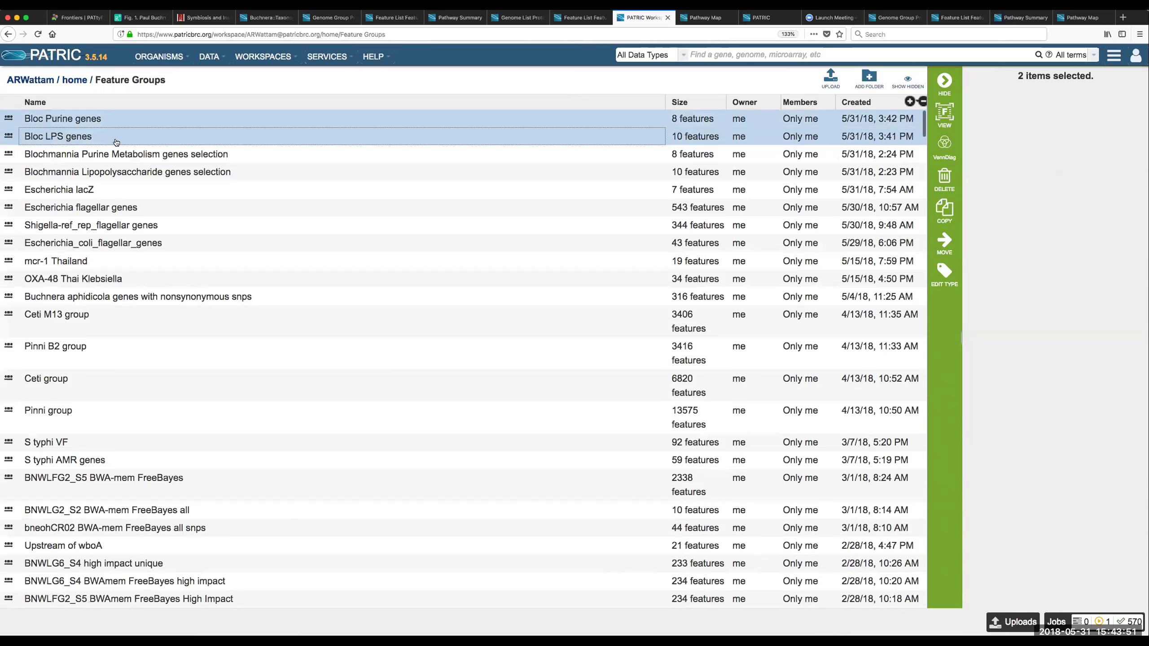
left_click(944, 144)
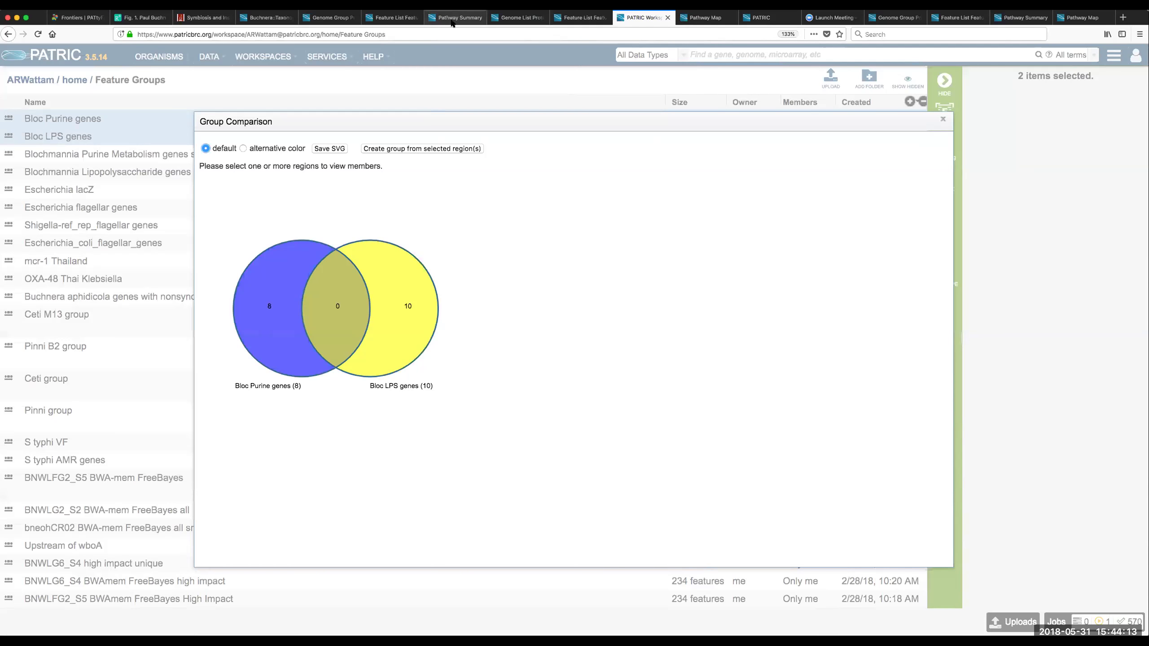
left_click(520, 17)
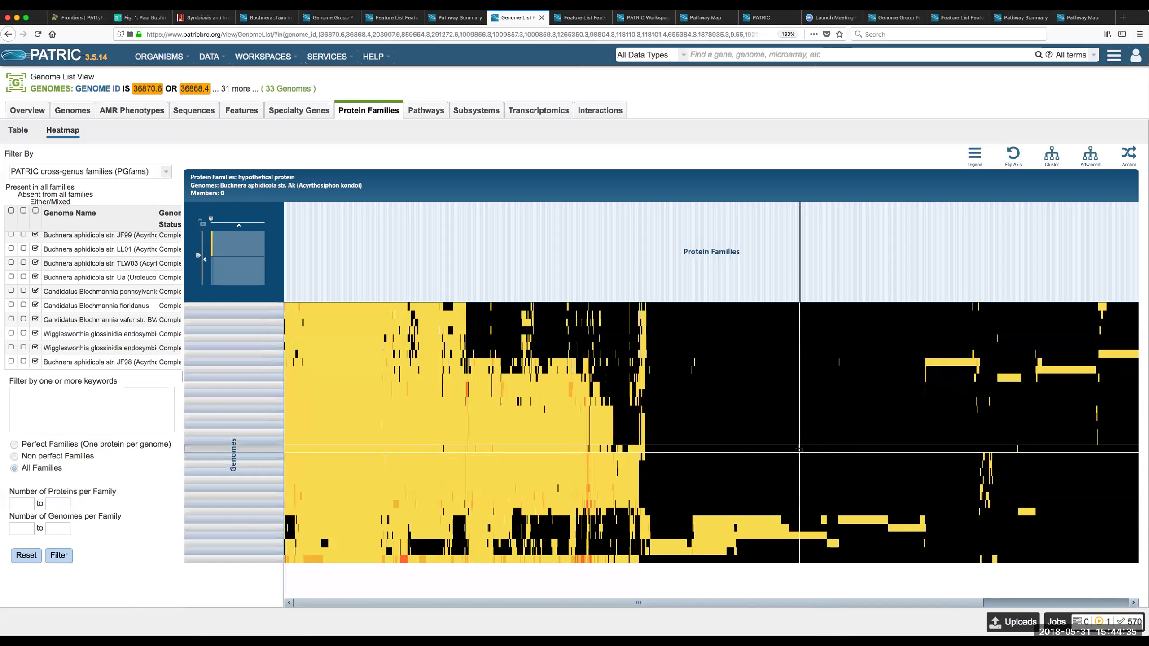
left_click(764, 18)
left_click(713, 18)
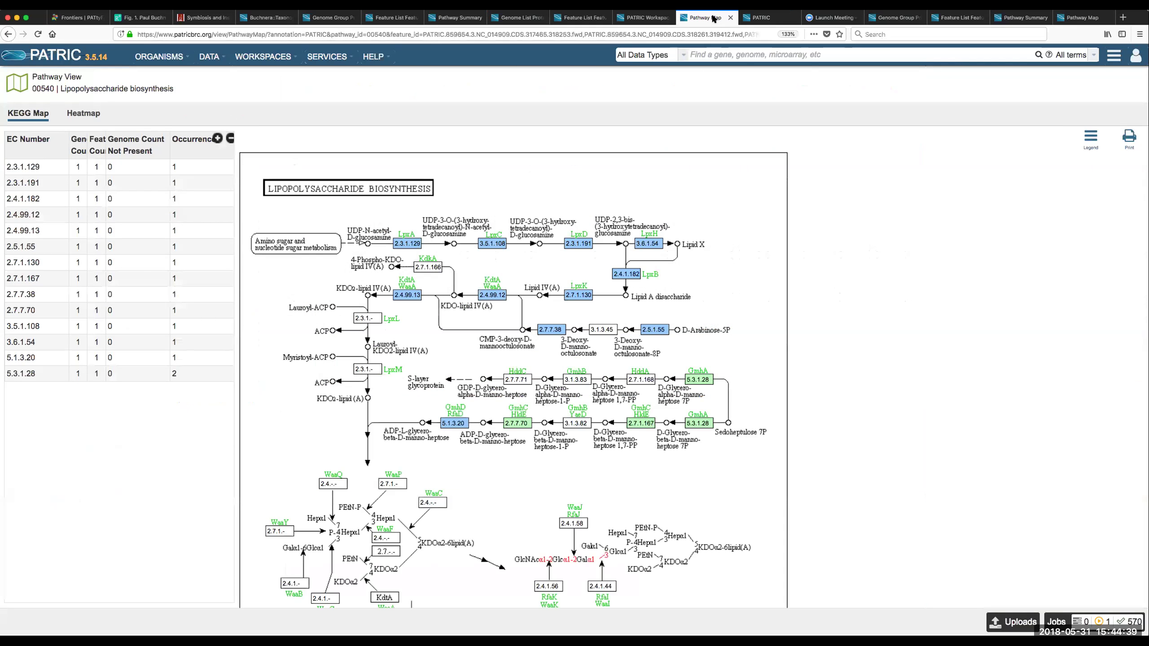
left_click(579, 17)
left_click(639, 18)
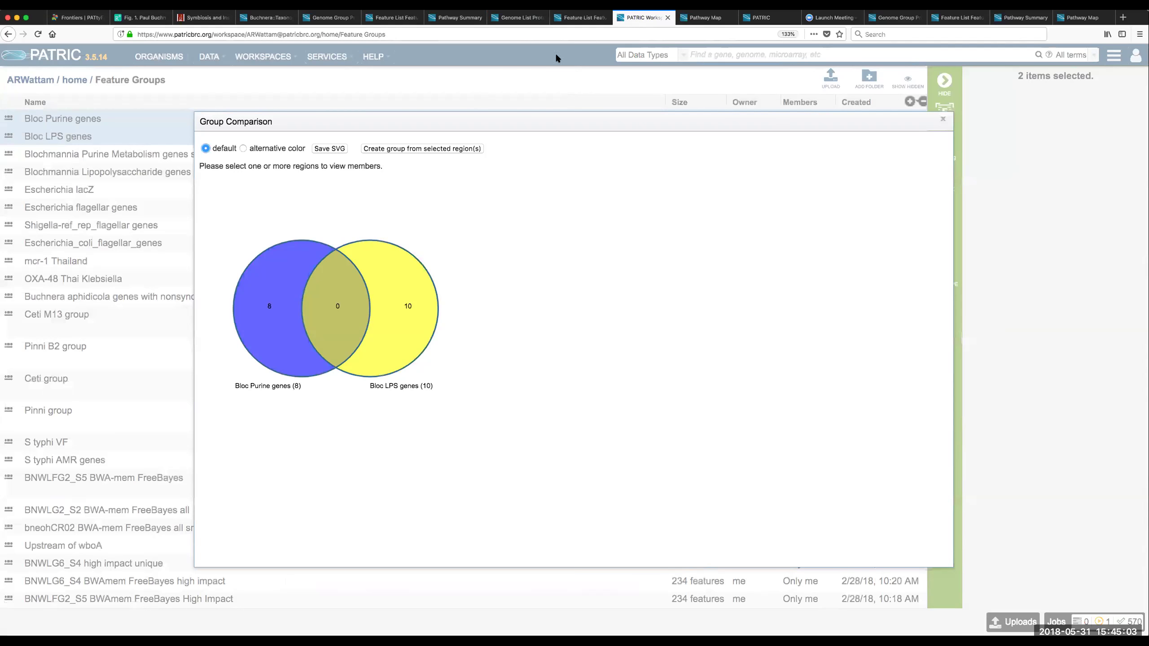
Close the group comparison and open a new Protein Family Sorter form
left_click(942, 119)
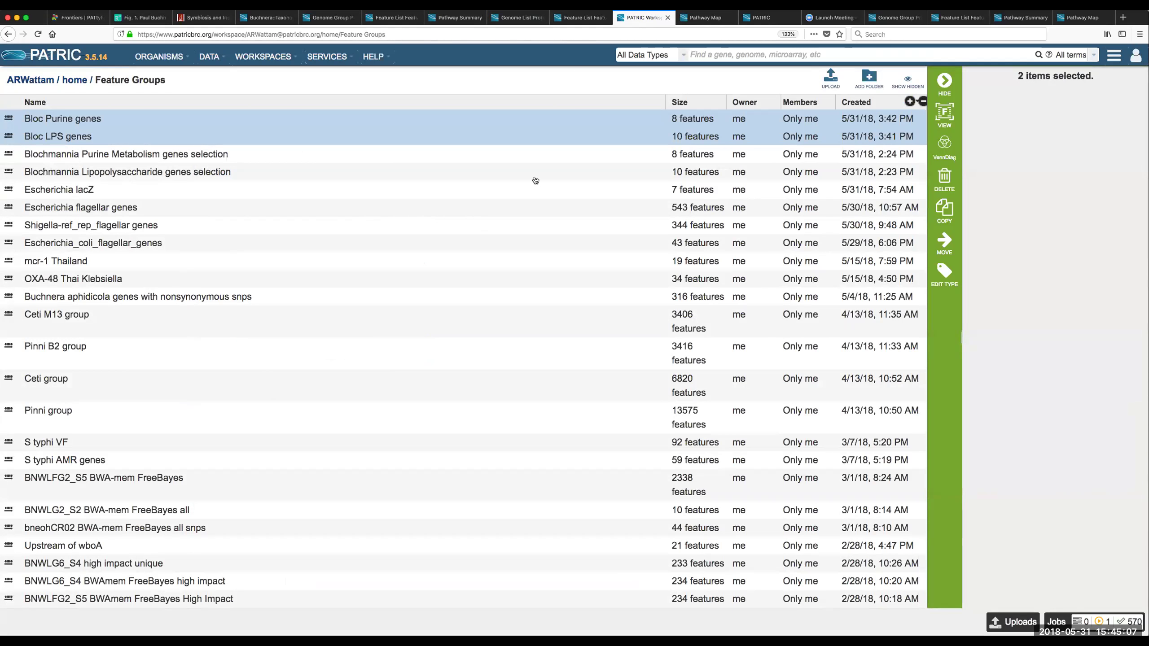
left_click(326, 57)
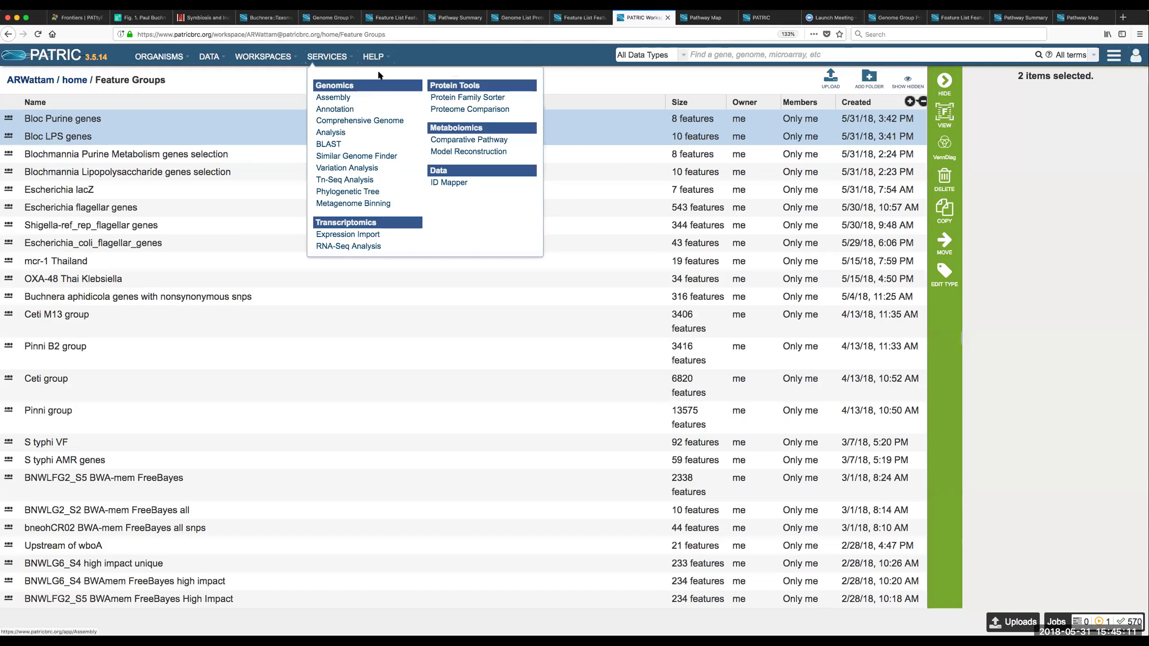
left_click(462, 98)
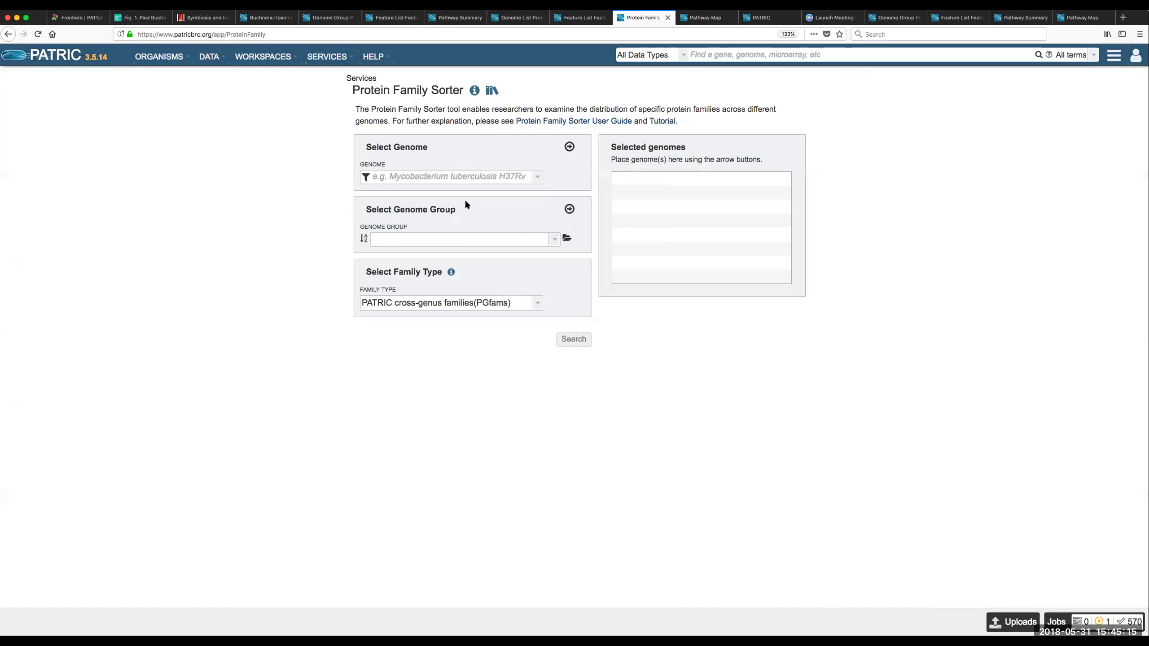
Add the genome groups "Brucella for heatmap" and "200 Brucella genomes" to the selected genomes
left_click(398, 240)
type("Brucella for heatmap")
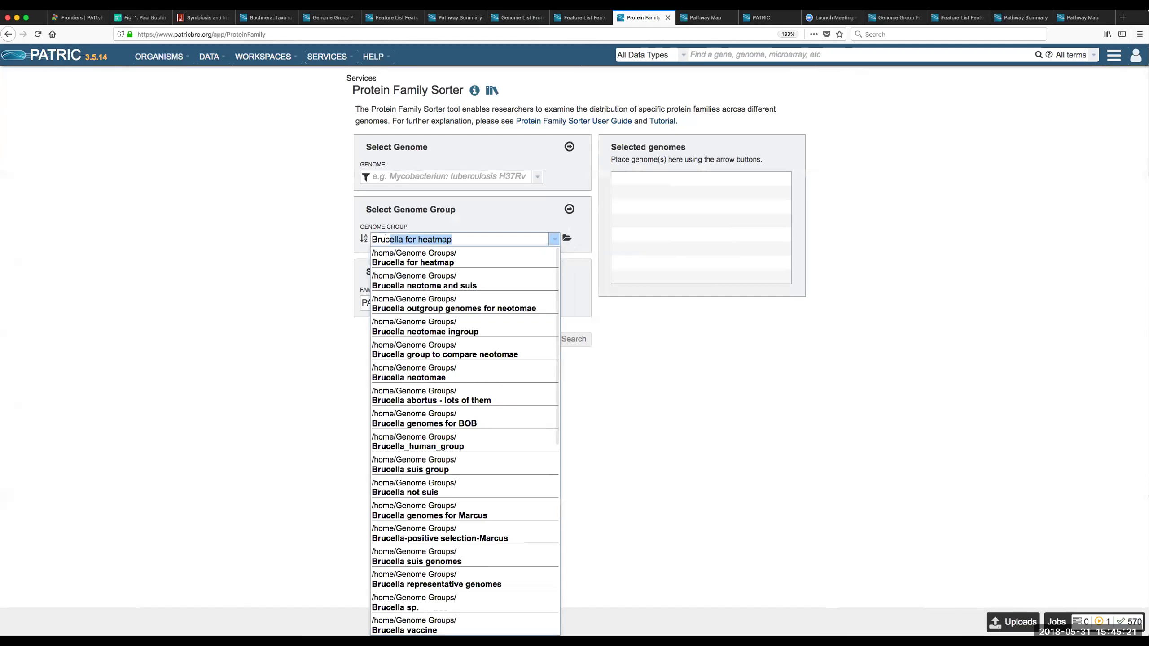
left_click(382, 261)
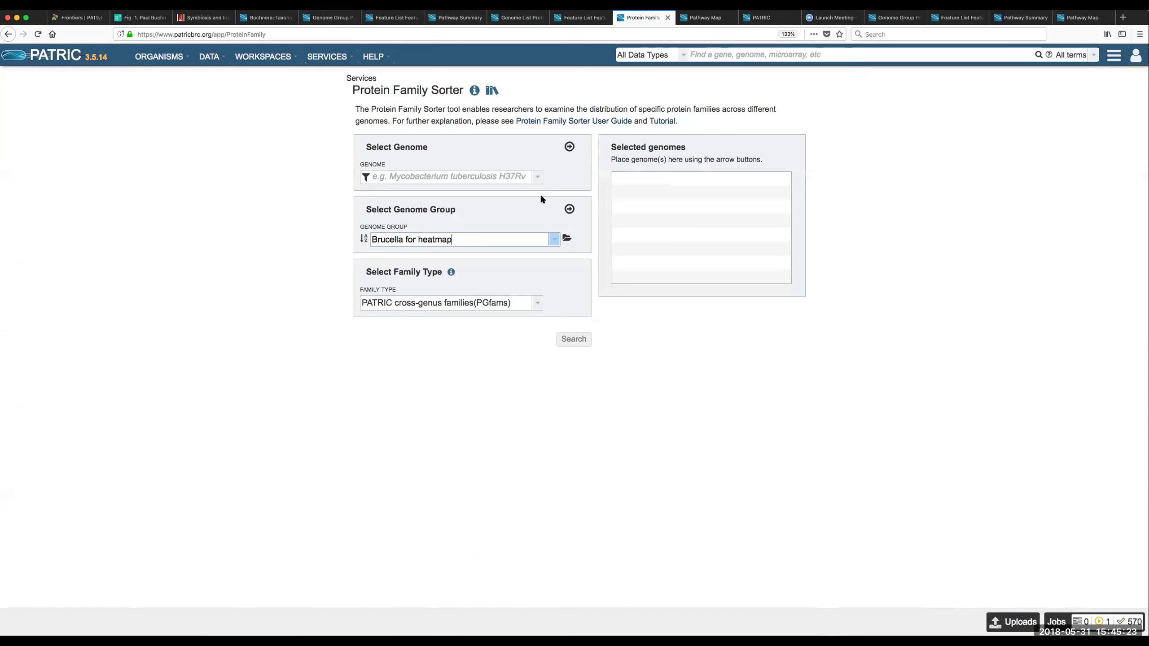
left_click(570, 210)
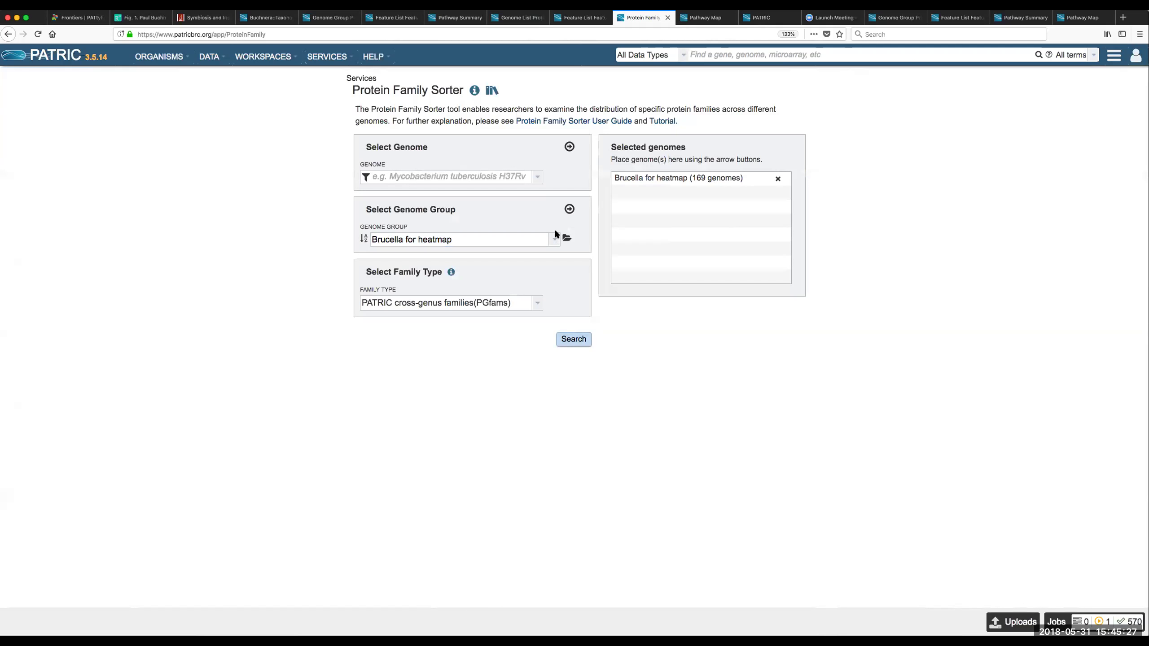
left_click_drag(457, 232, 353, 236)
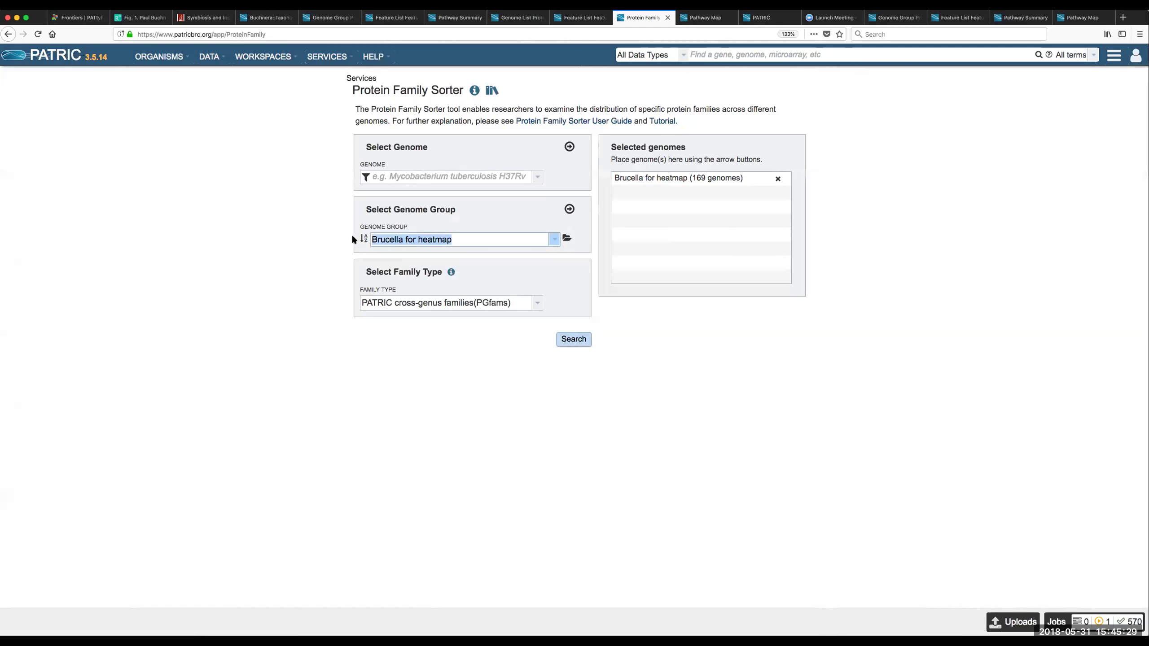
type("200 more genomes Brucella")
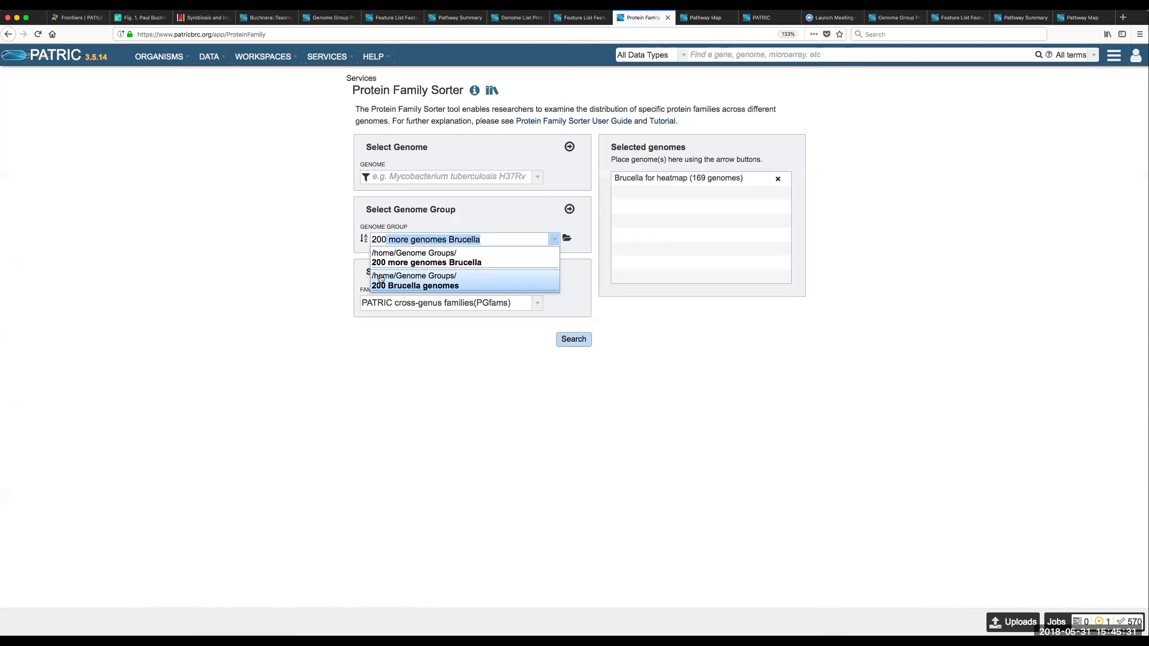
left_click(381, 278)
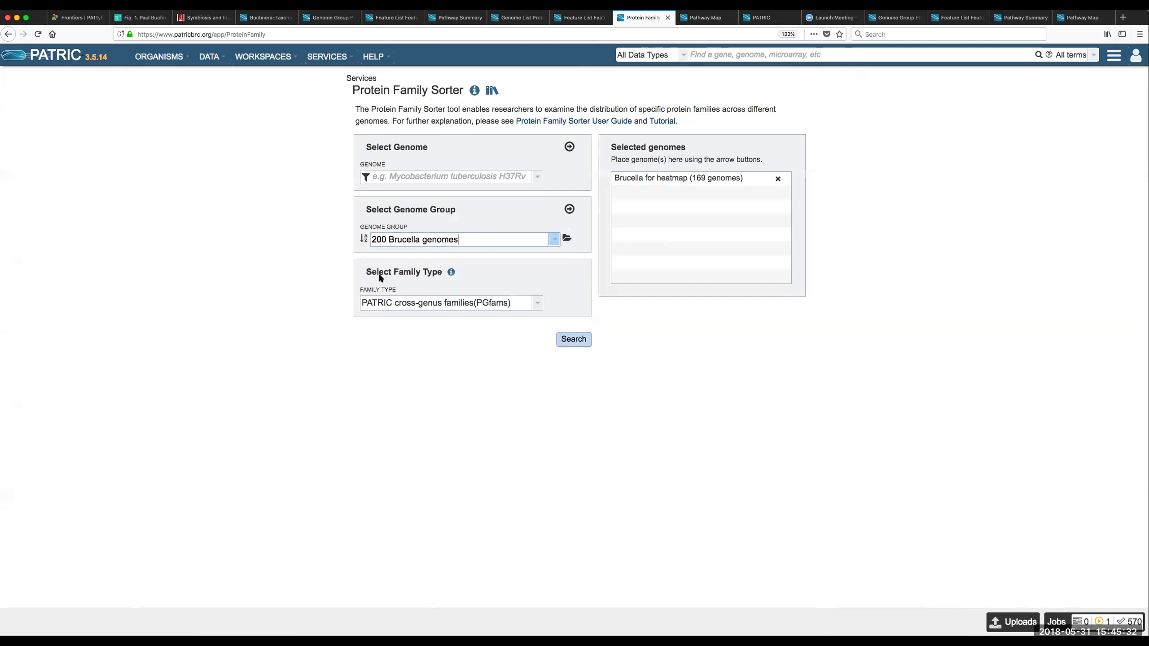
left_click(569, 210)
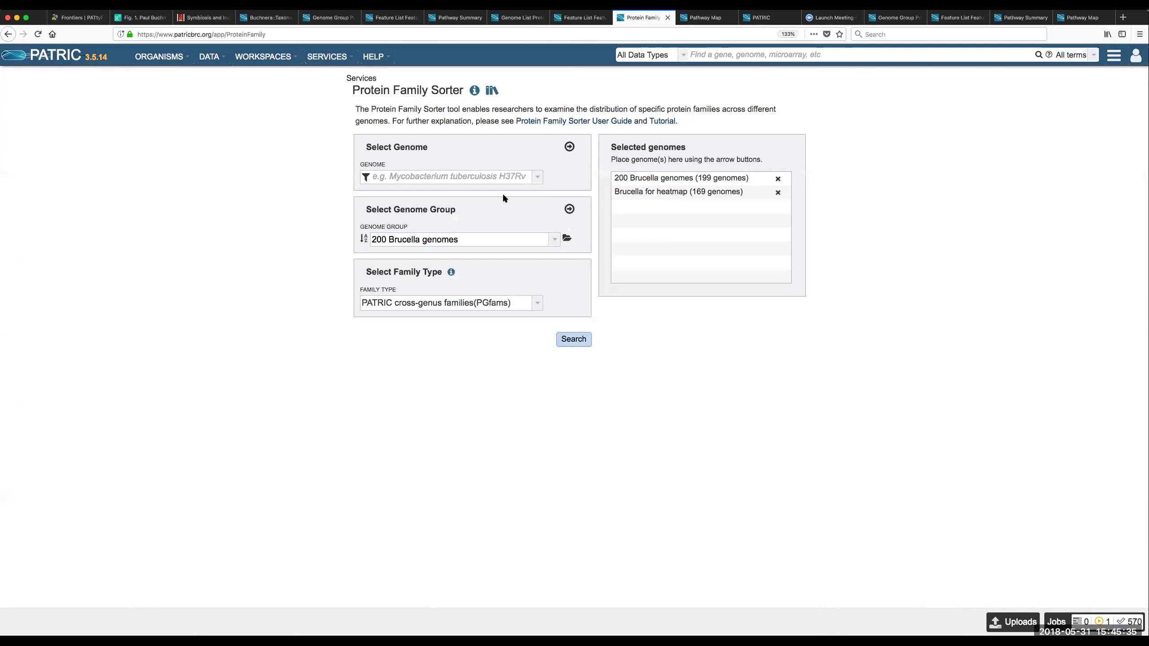
Find the public representative genome Brucella microti CCM 4915 and add it to the selected genomes
left_click(456, 176)
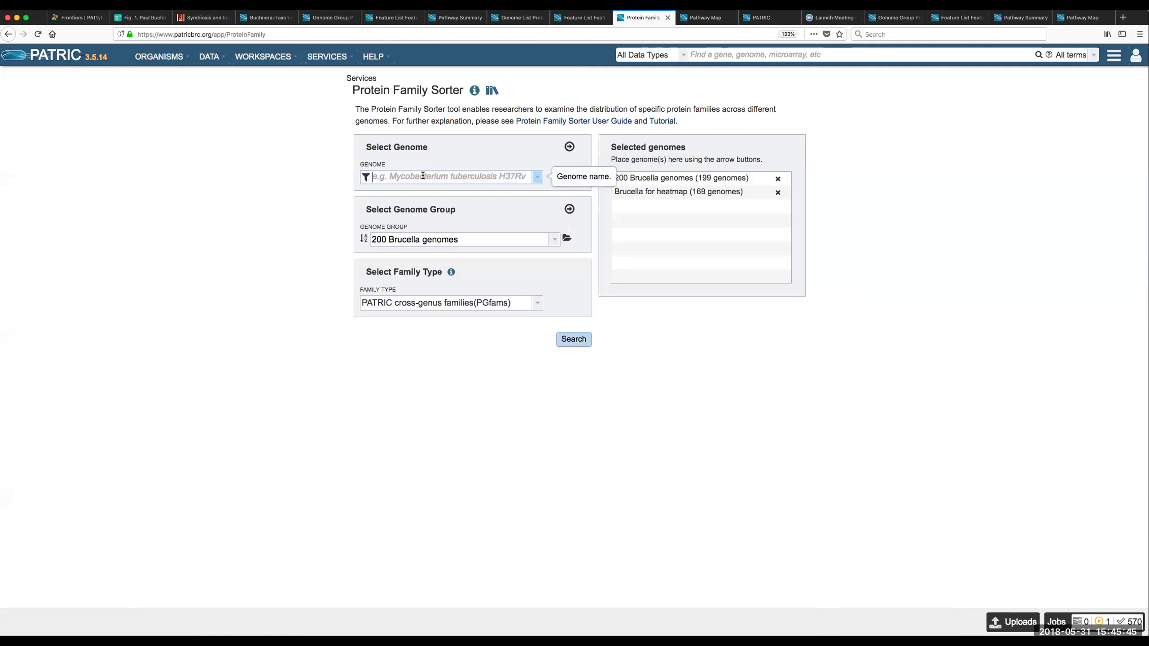
type("mic")
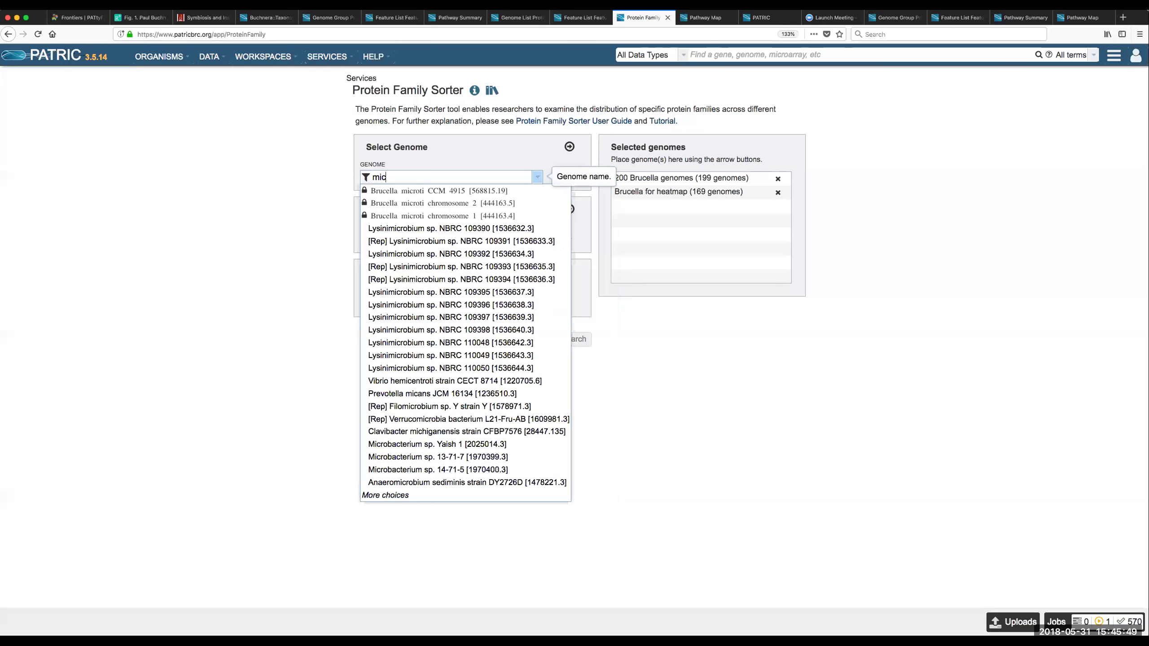
type("roti")
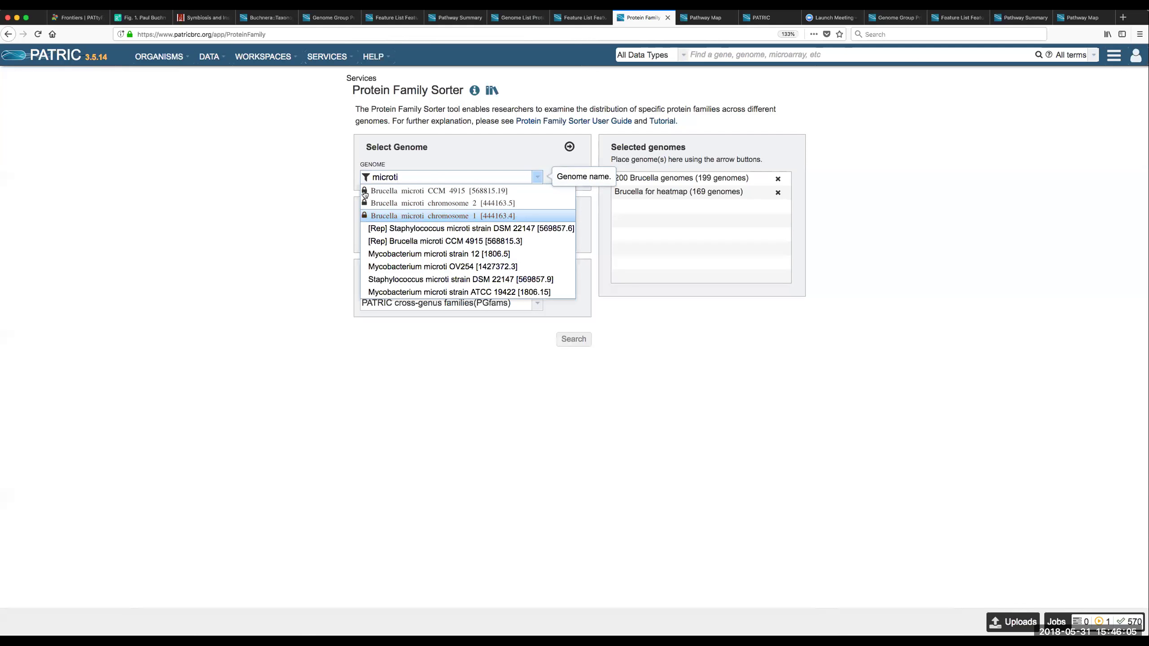
left_click(404, 242)
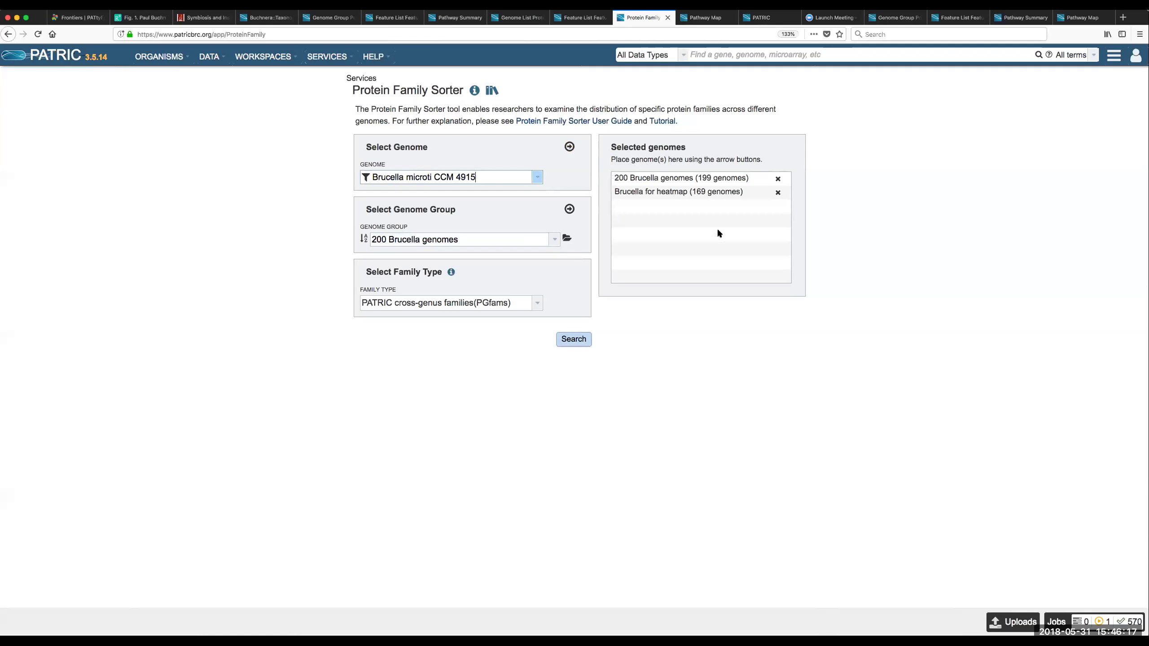
left_click(569, 148)
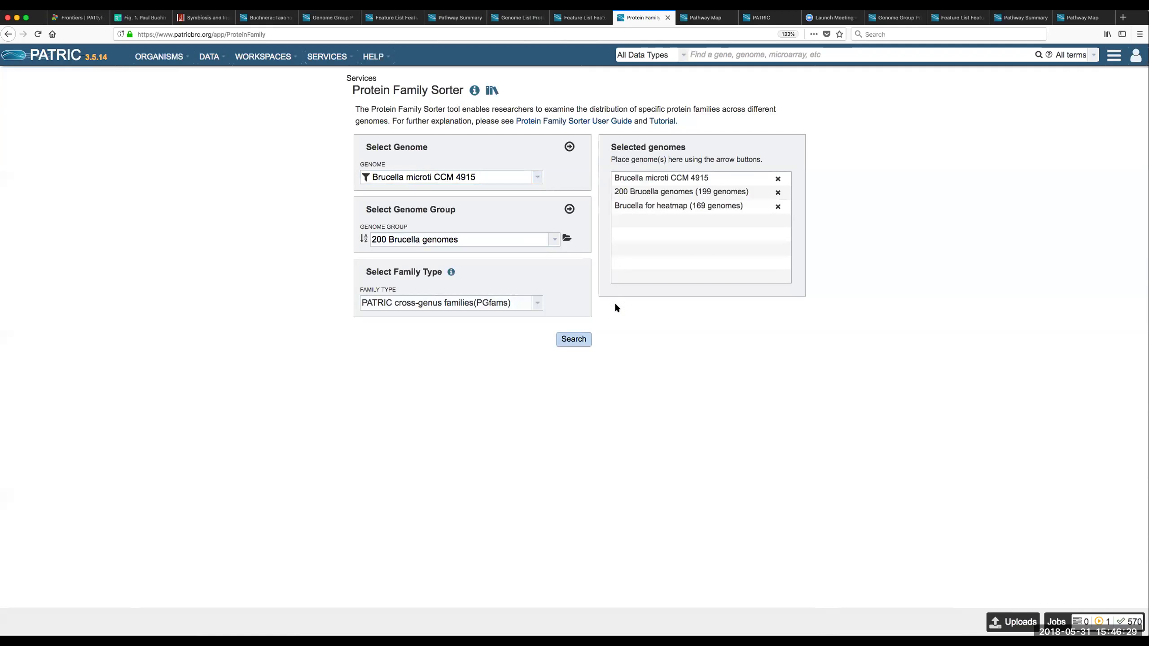
Set the family type to PATRIC genus-specific families (PLfams) and run the protein family search
left_click(538, 303)
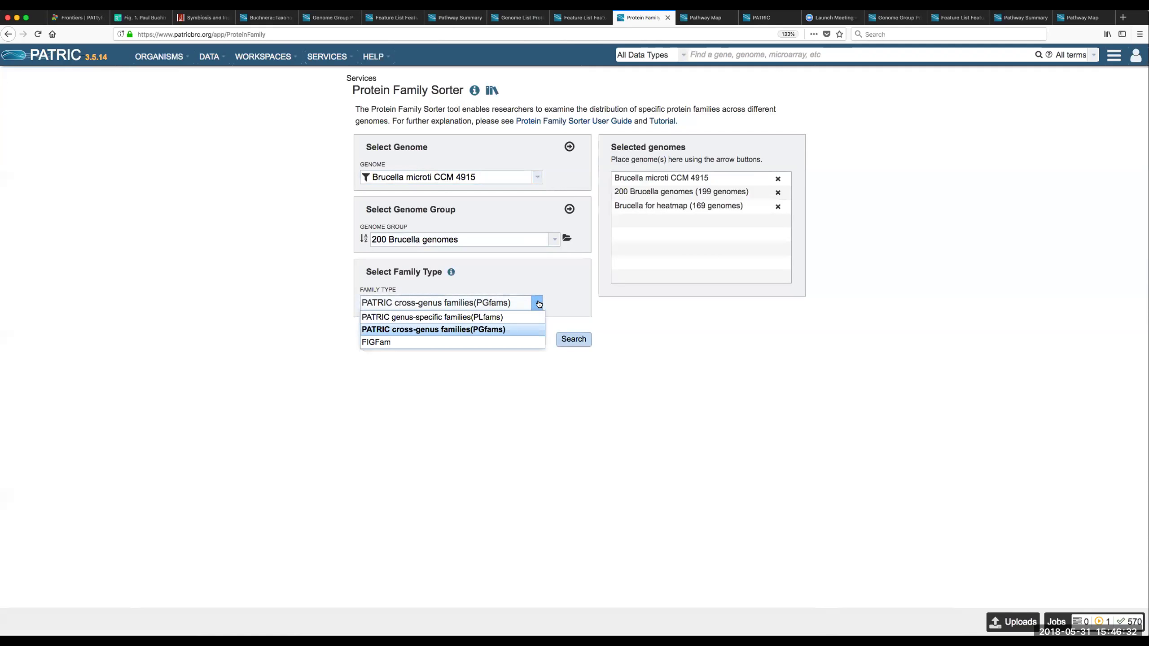
left_click(444, 318)
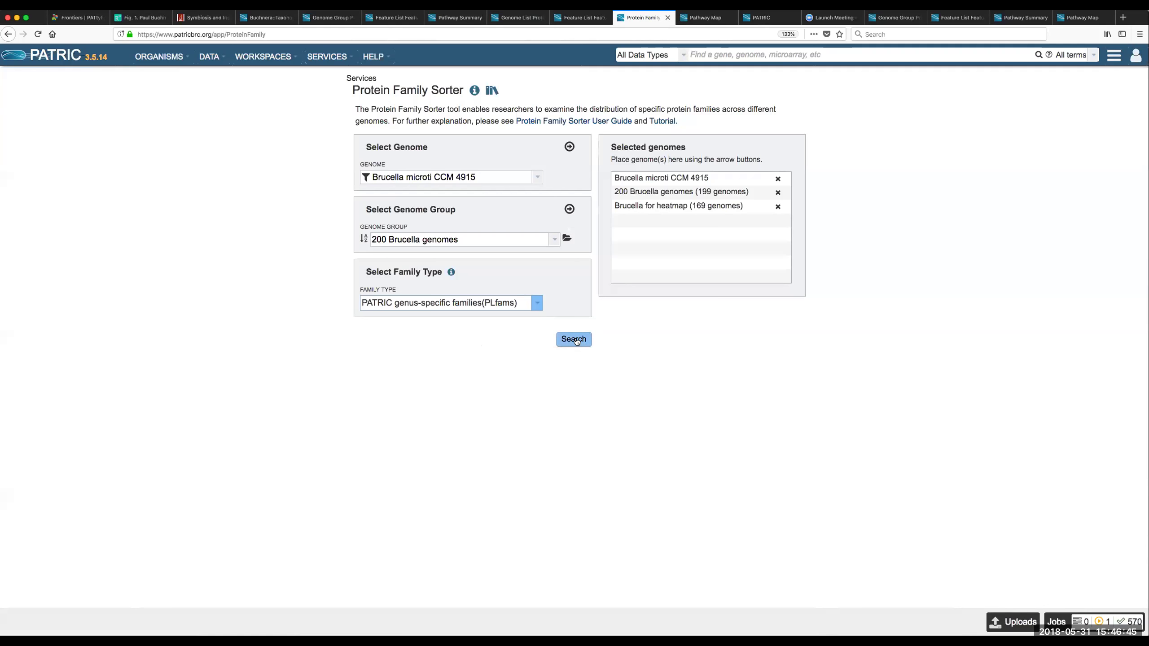
left_click(537, 303)
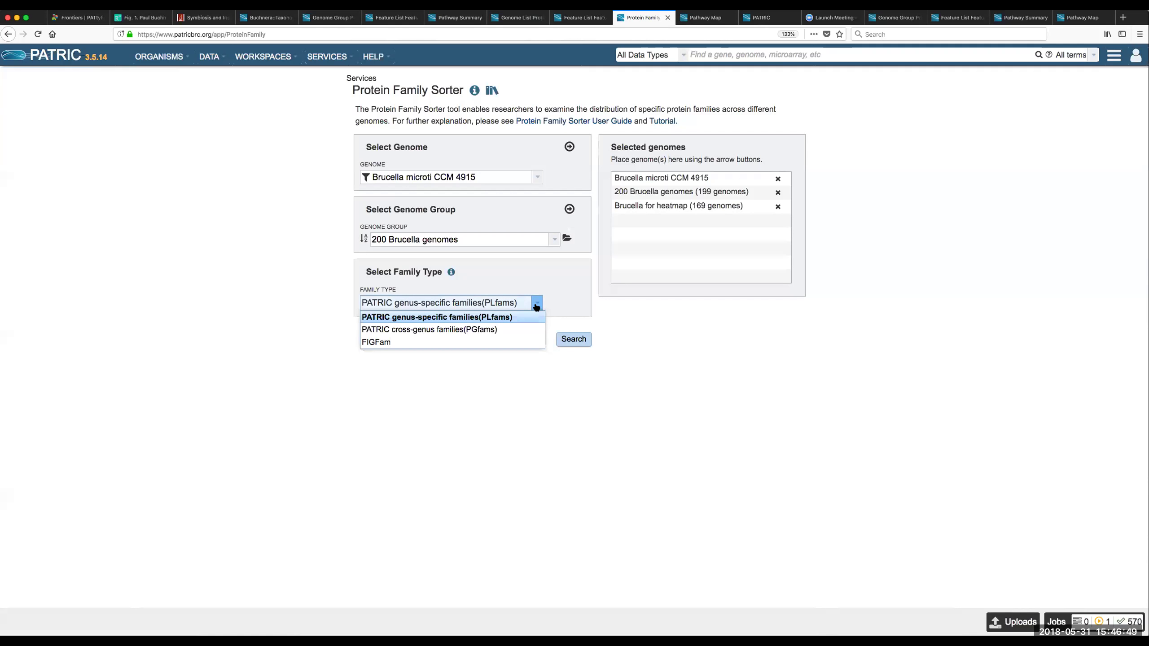
left_click(537, 303)
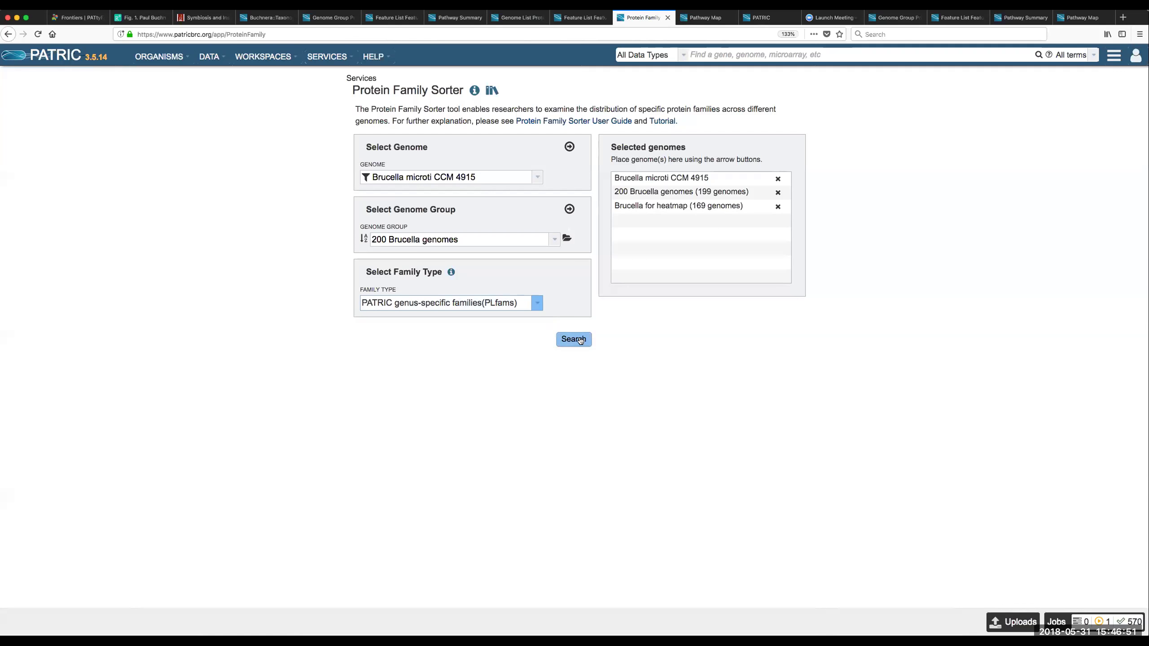
left_click(581, 339)
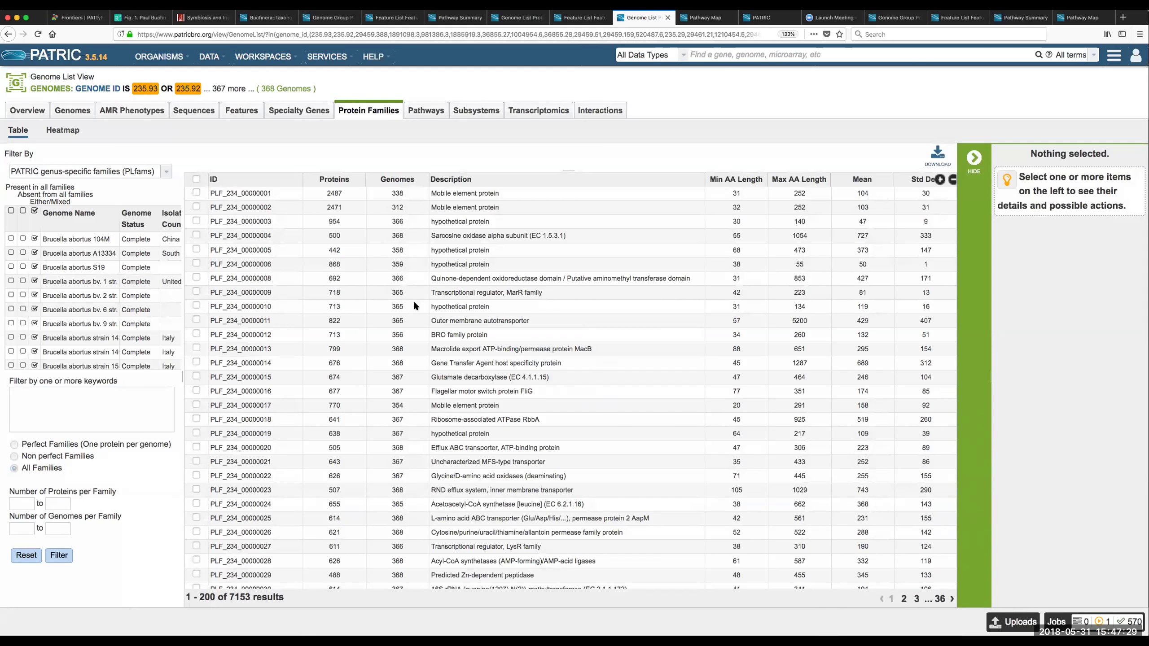
Show the protein families of the selected Brucella genomes as a heatmap and fit its scale to the view
left_click(64, 133)
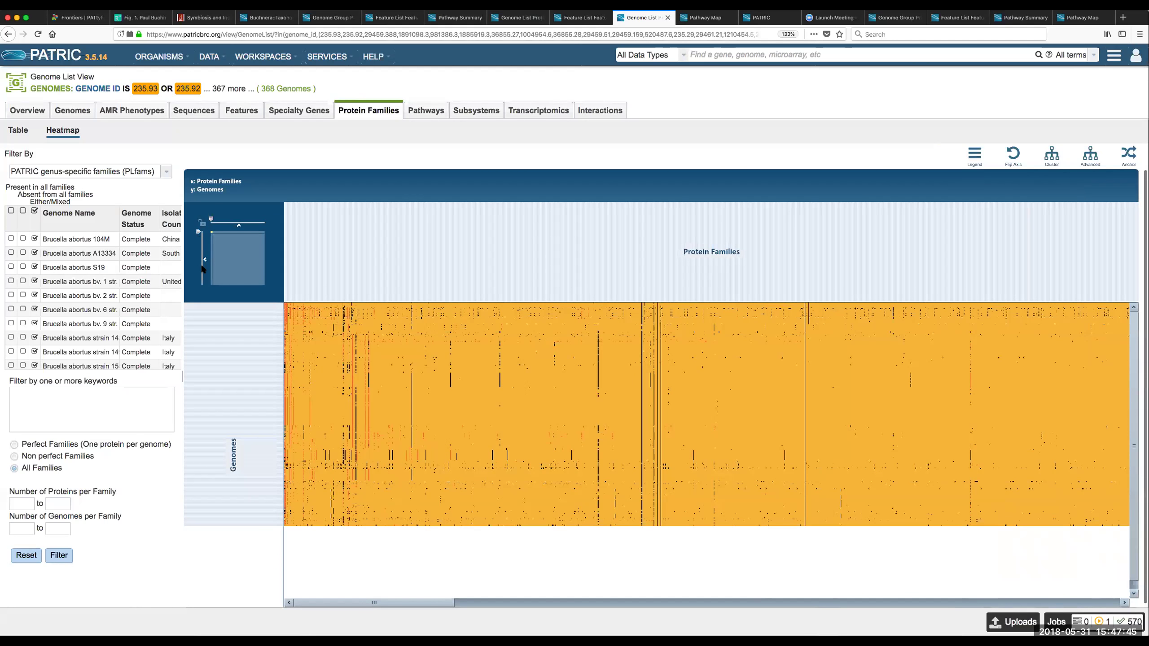
left_click_drag(197, 233, 226, 220)
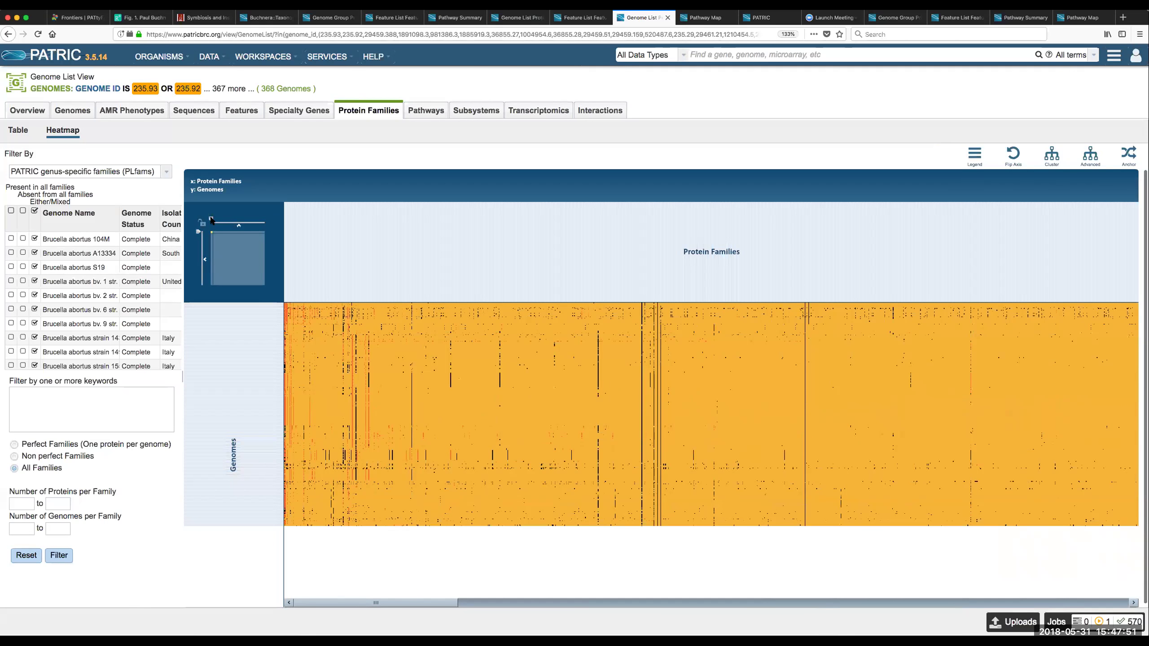
left_click(210, 222)
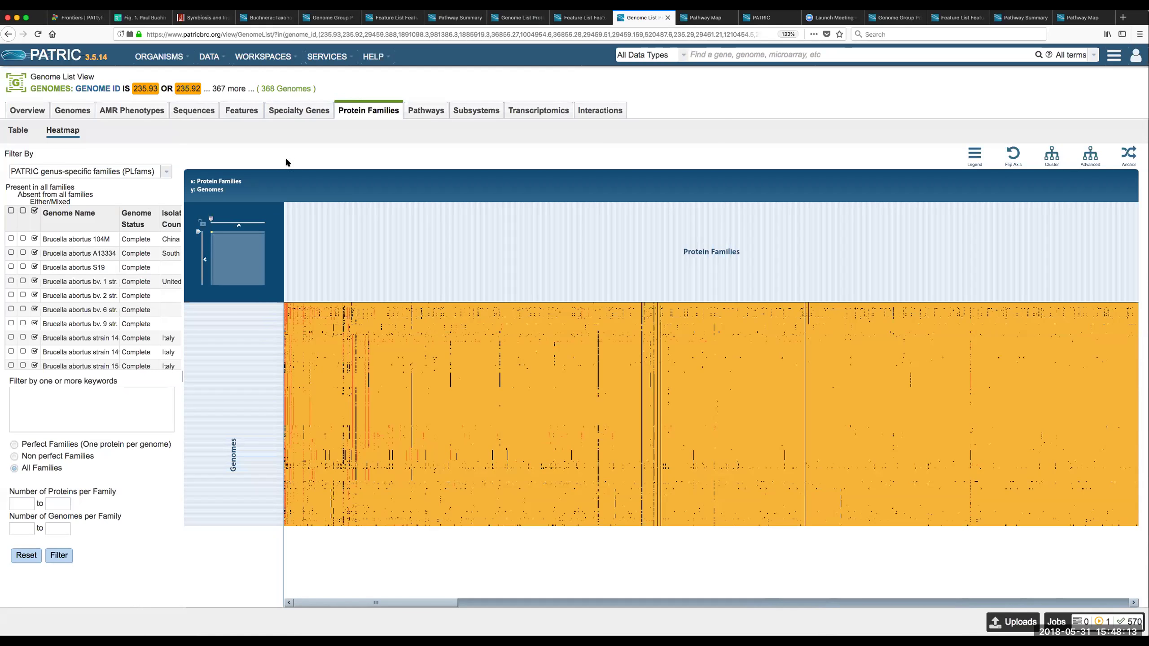
Anchor the heatmap on the genome Brucella microti CCM 4915
left_click(1125, 155)
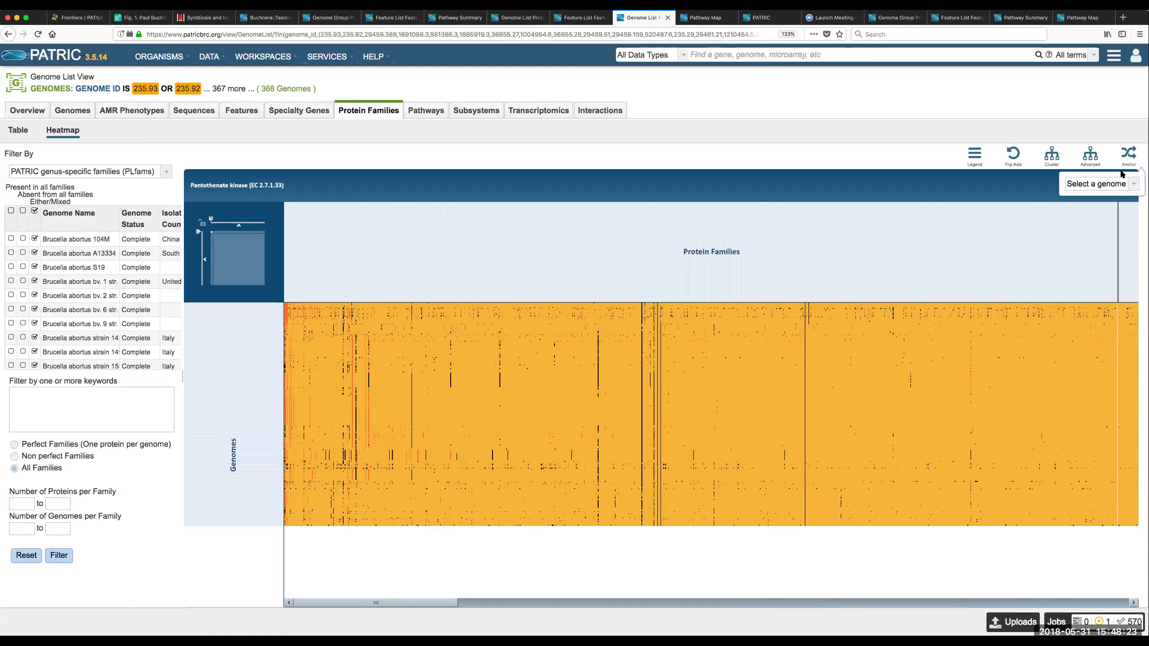
left_click(1133, 183)
scroll(899, 308, "down", 5)
scroll(900, 310, "down", 20)
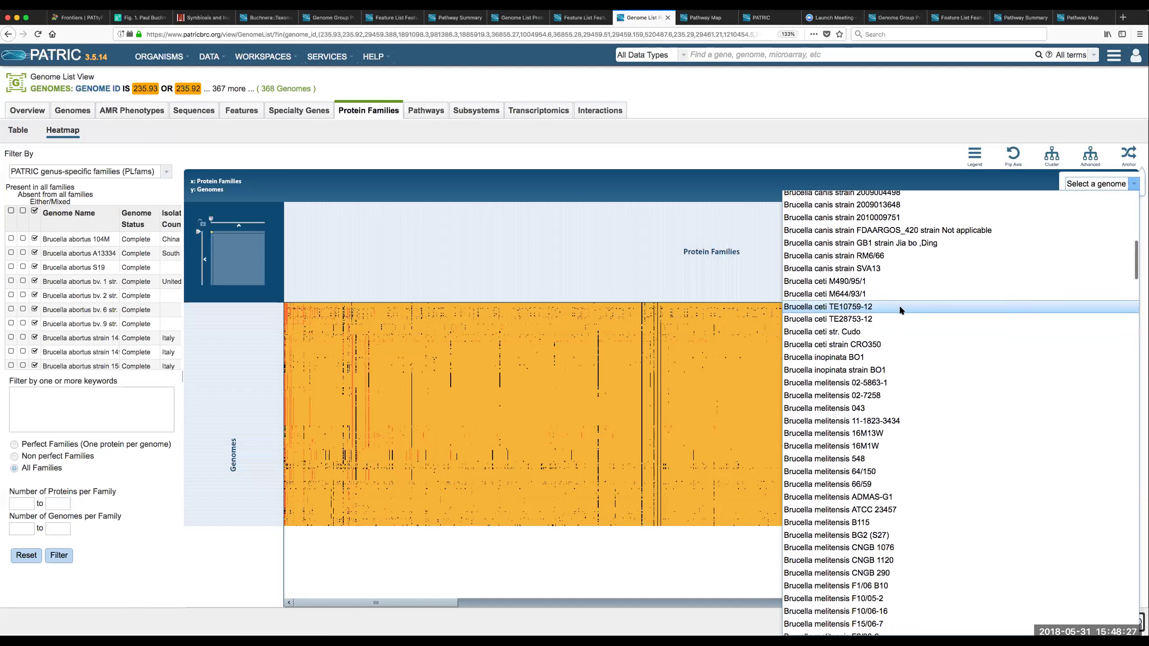
scroll(899, 309, "down", 15)
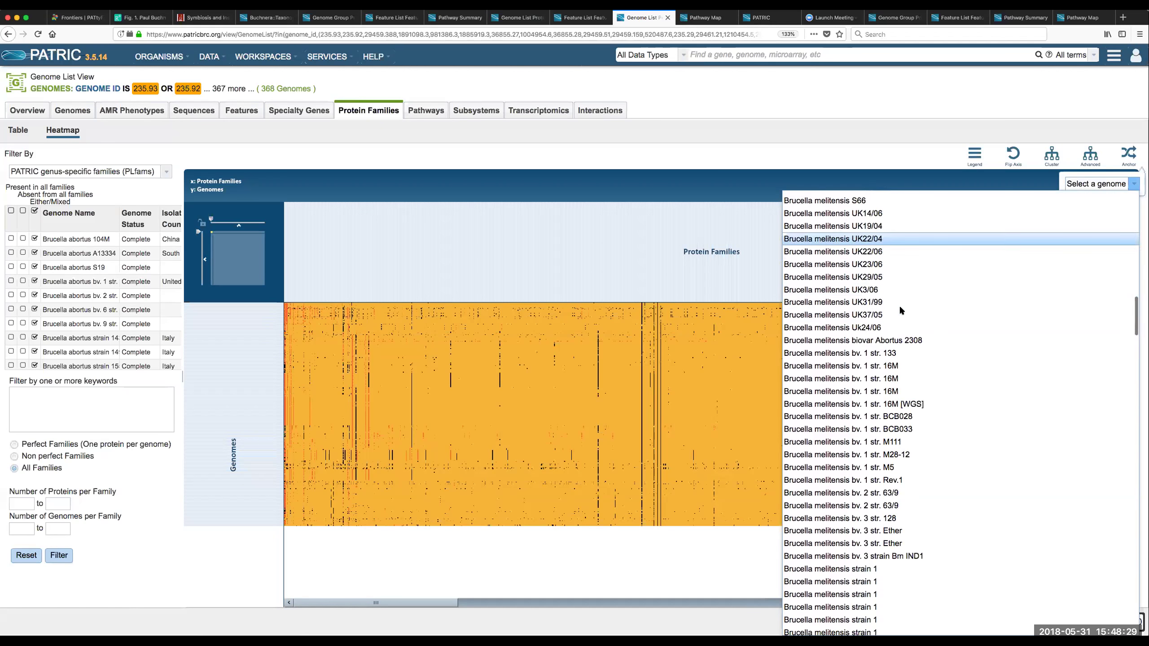
scroll(900, 310, "down", 10)
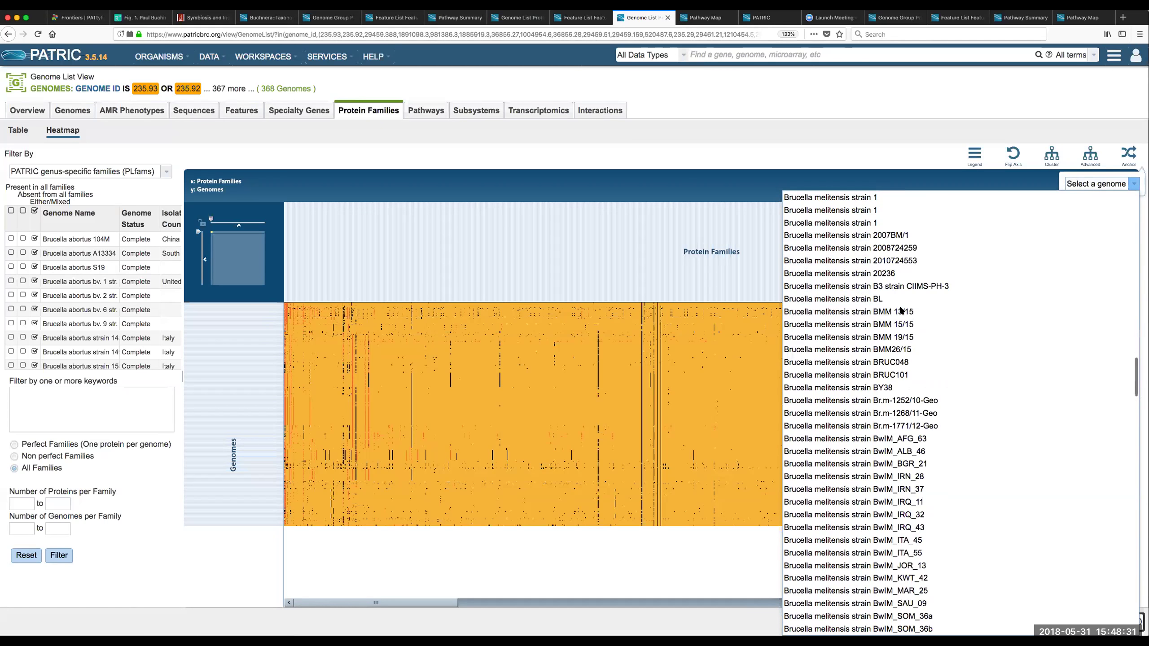
scroll(901, 310, "down", 12)
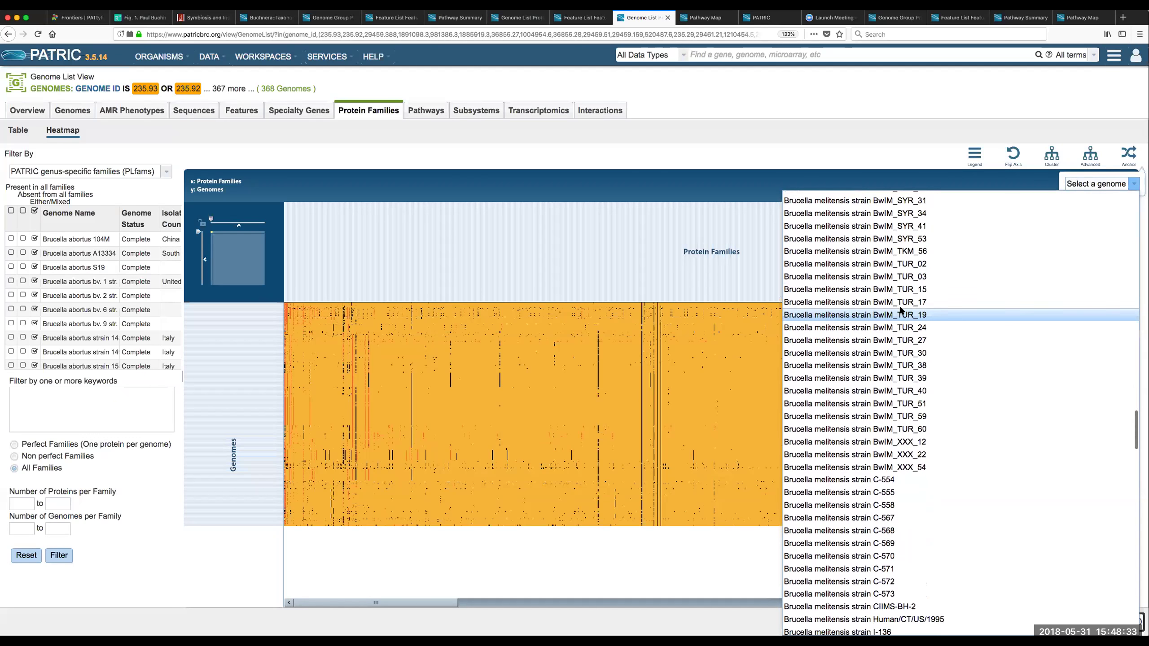
scroll(899, 310, "down", 10)
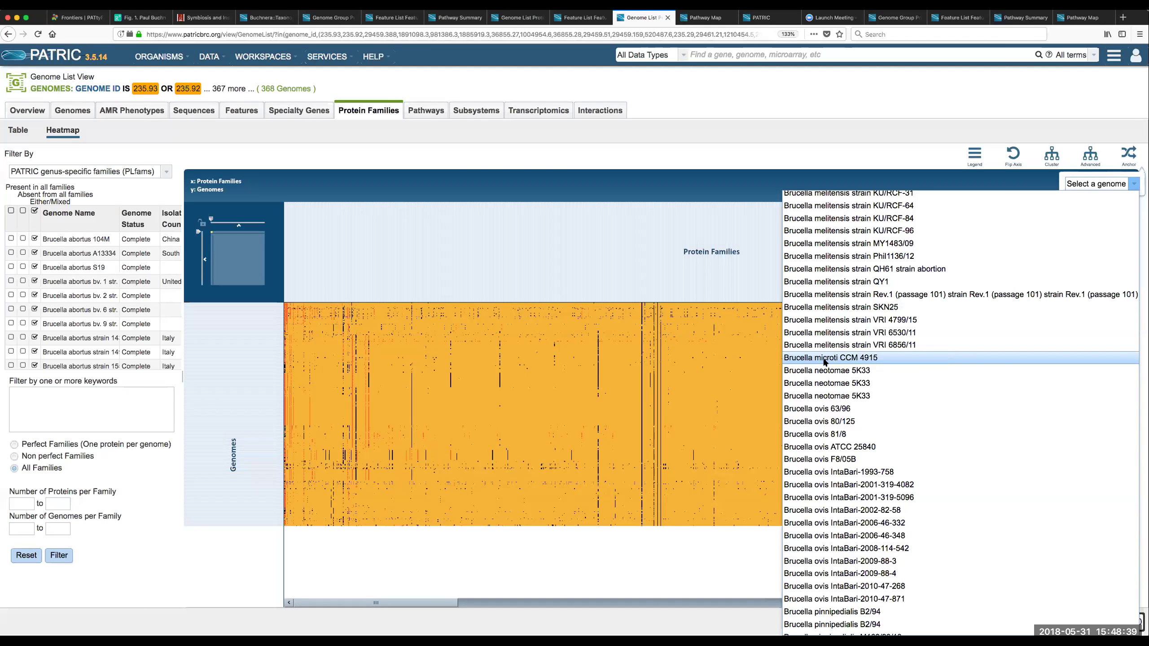
left_click(824, 358)
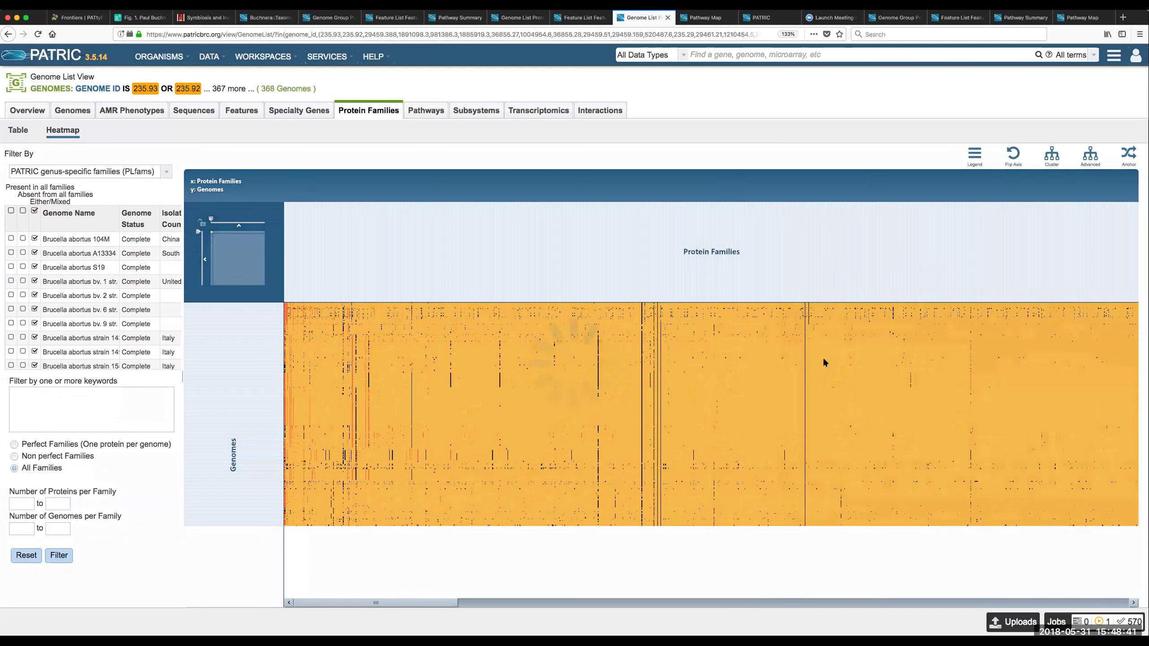
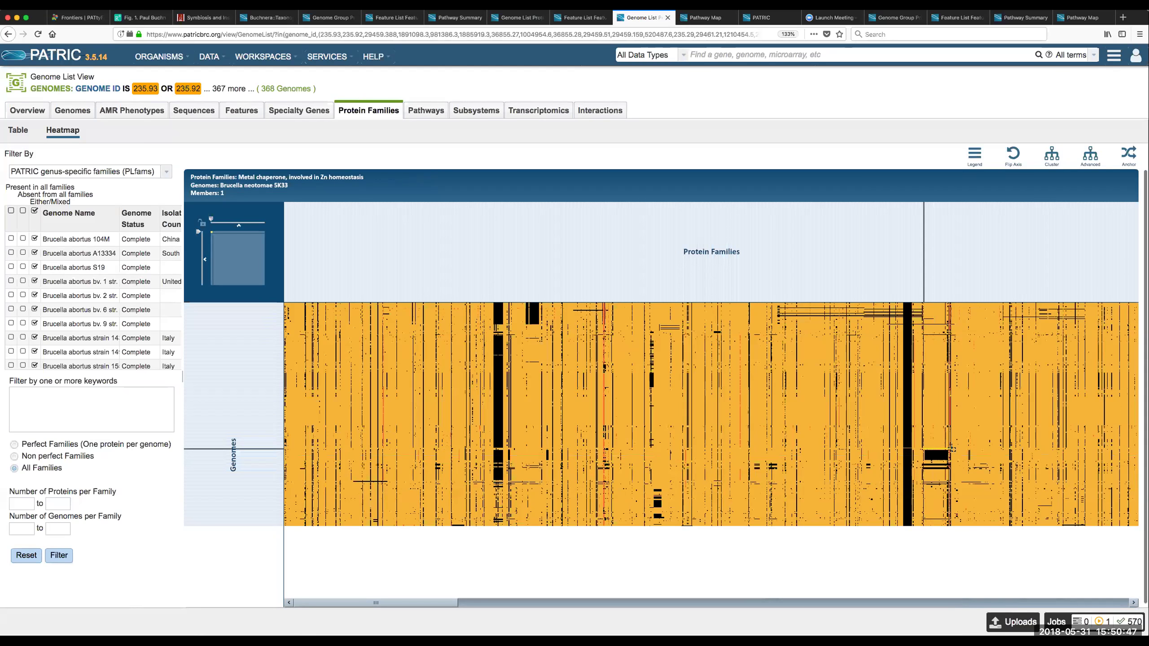
Show the Brucella neotomae 5K33 proteins from the heatmap strip just above the small black block, and open the pathway summary for all of them
left_click_drag(951, 448, 949, 446)
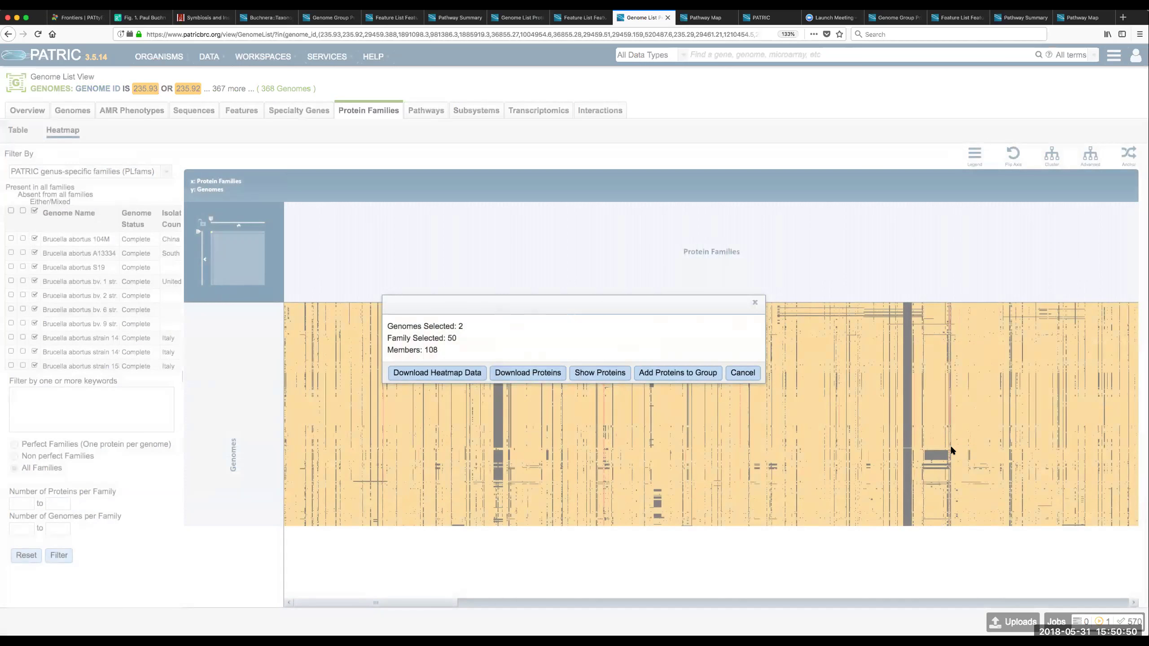
left_click(599, 373)
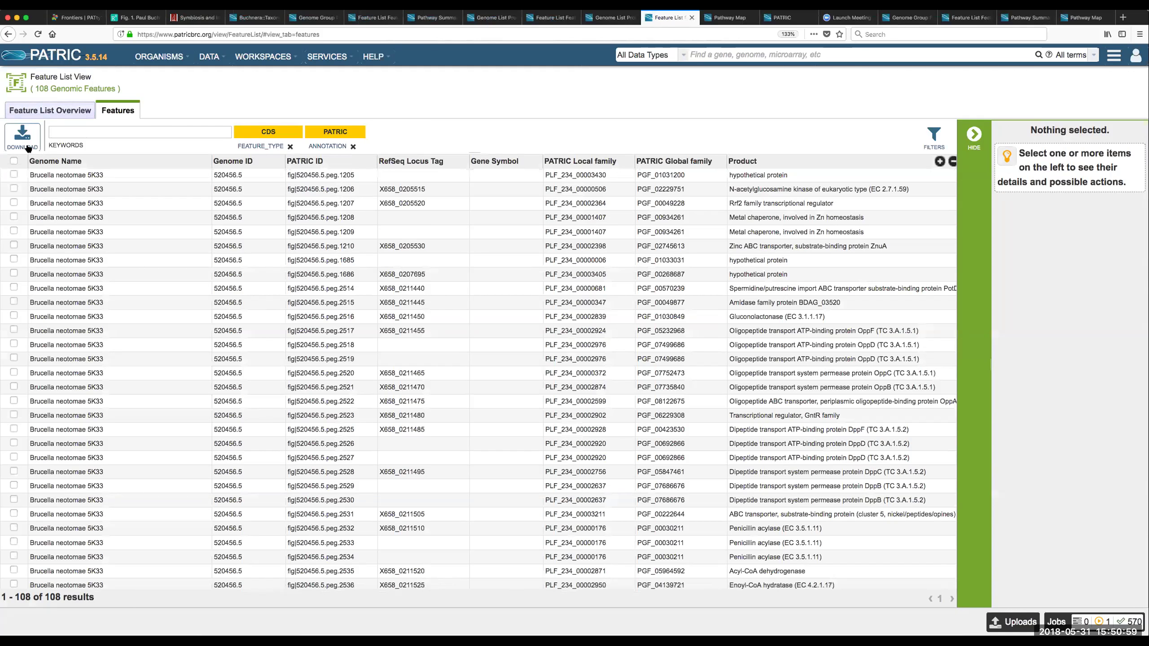
left_click(14, 161)
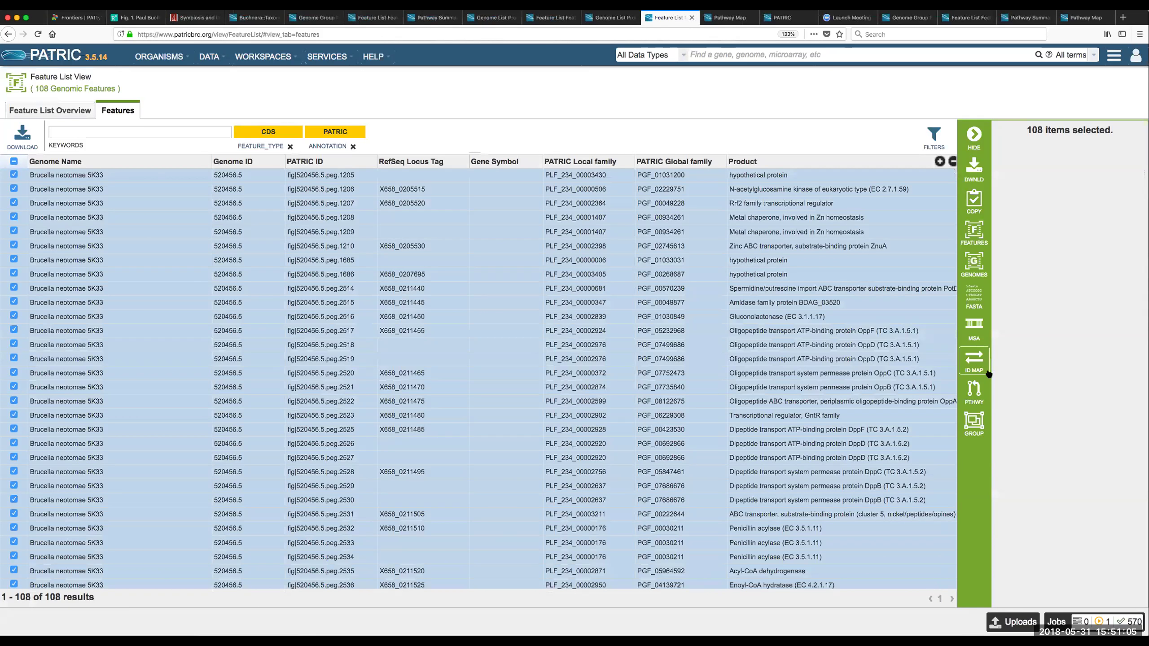
left_click(977, 391)
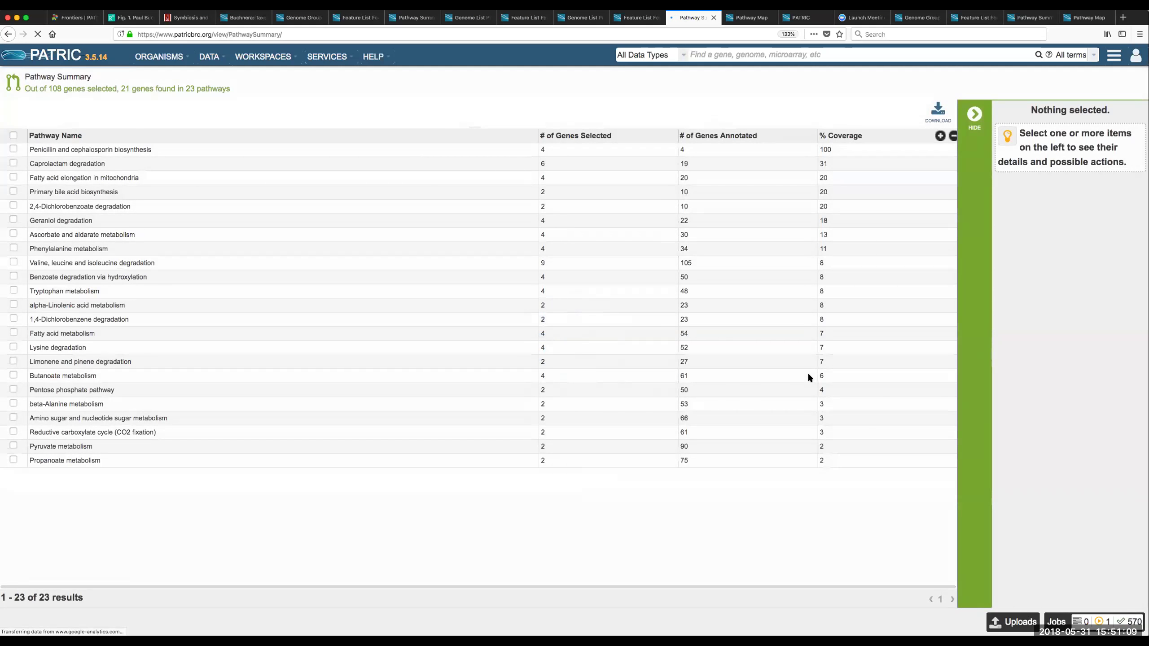
Sort the pathways by number of genes selected, highest first, and open the KEGG map of Valine, leucine and isoleucine degradation
left_click(570, 138)
left_click(570, 137)
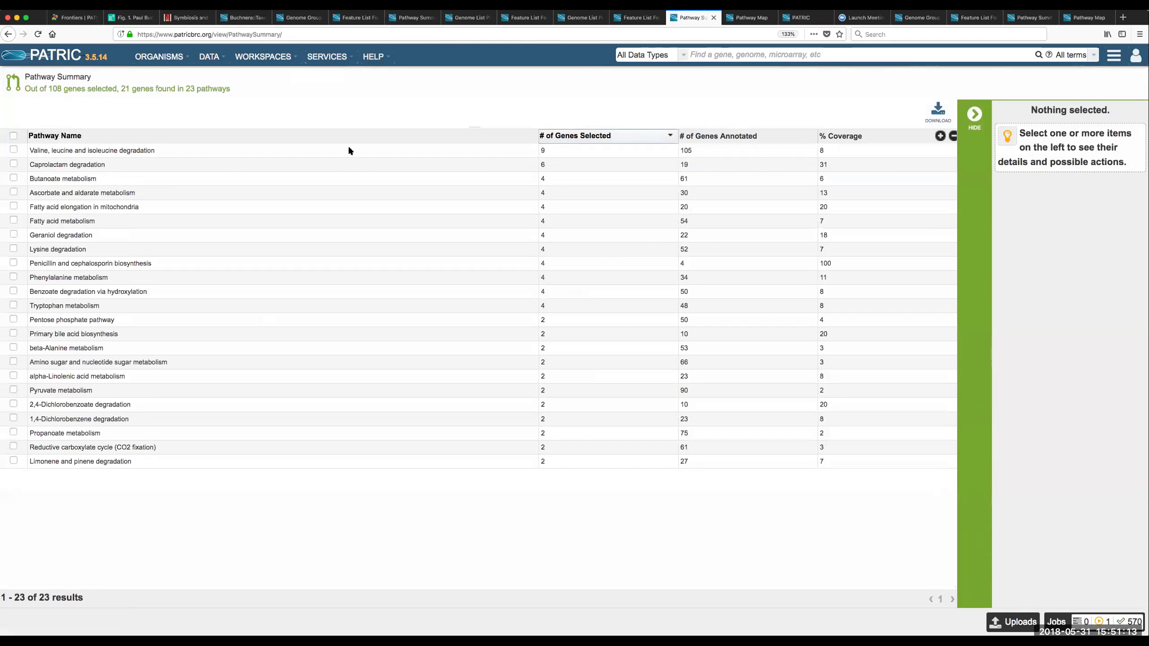
left_click(14, 150)
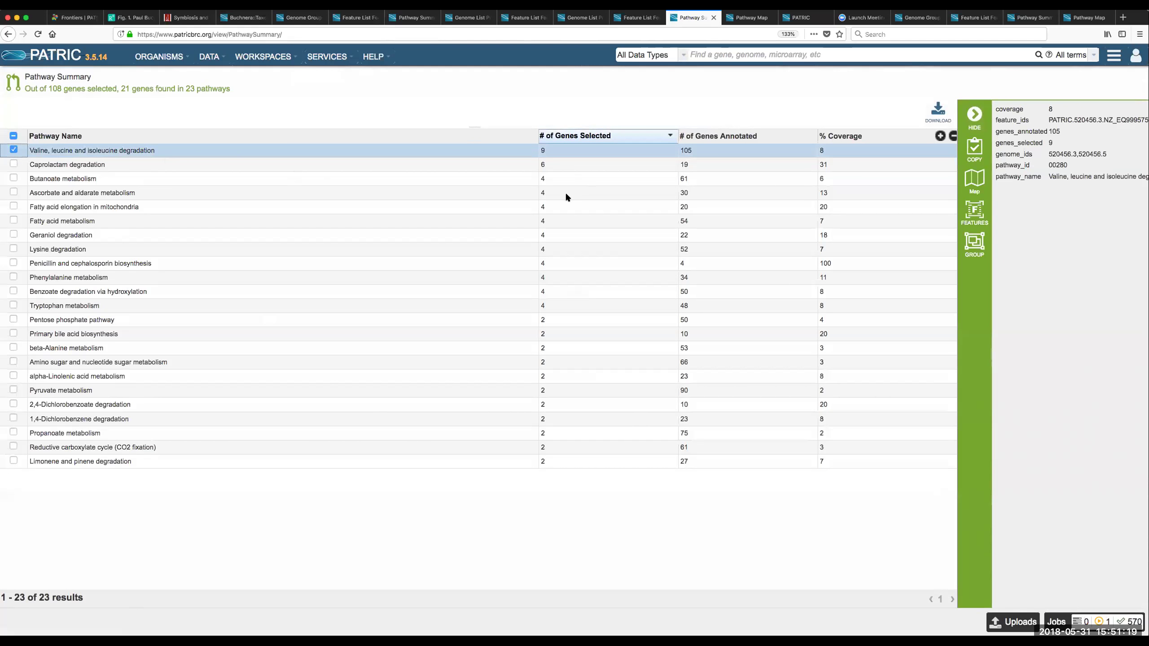
left_click(973, 183)
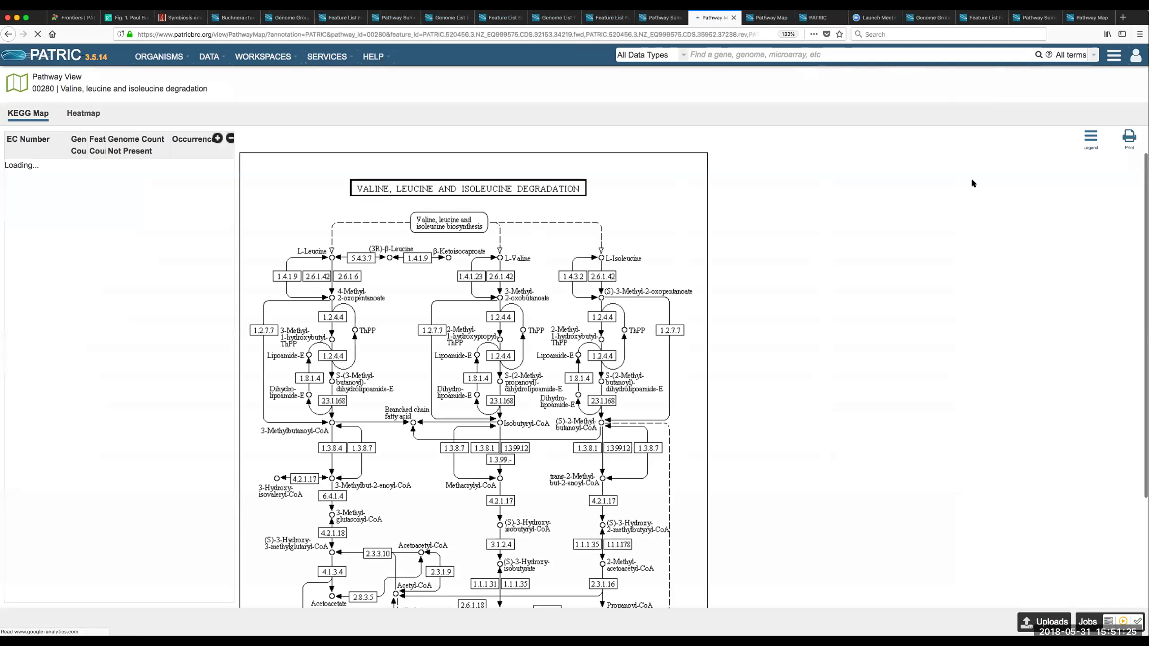
Examine the colour-coded enzymes throughout the Valine, leucine and isoleucine degradation map
scroll(808, 299, "down", 1)
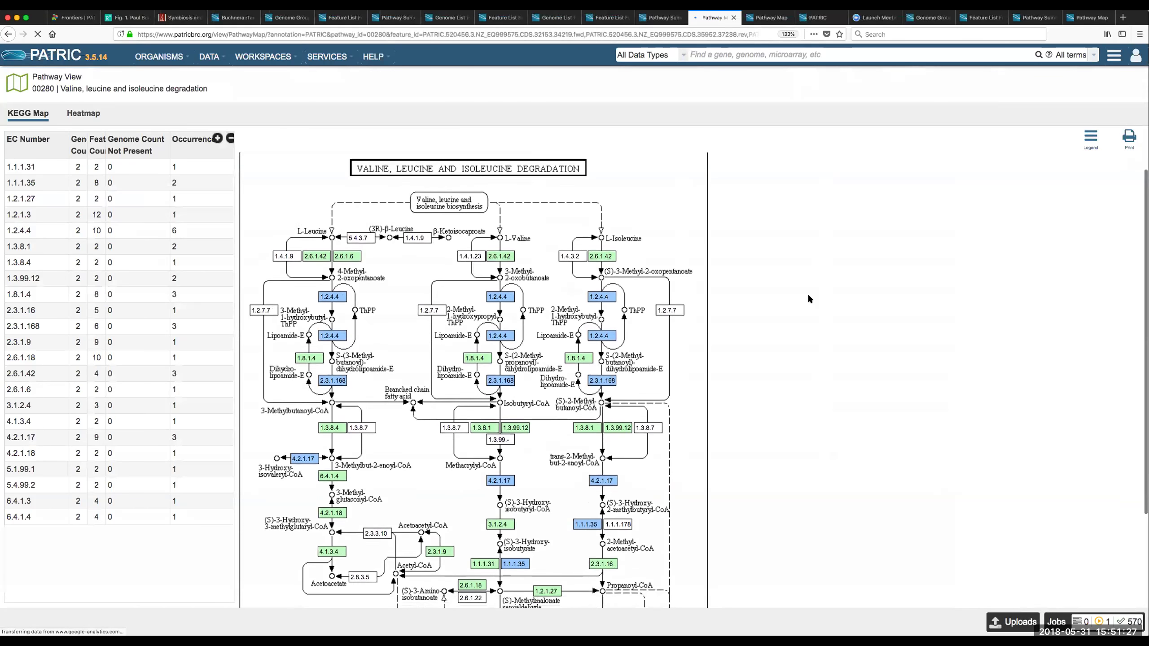
scroll(809, 298, "down", 3)
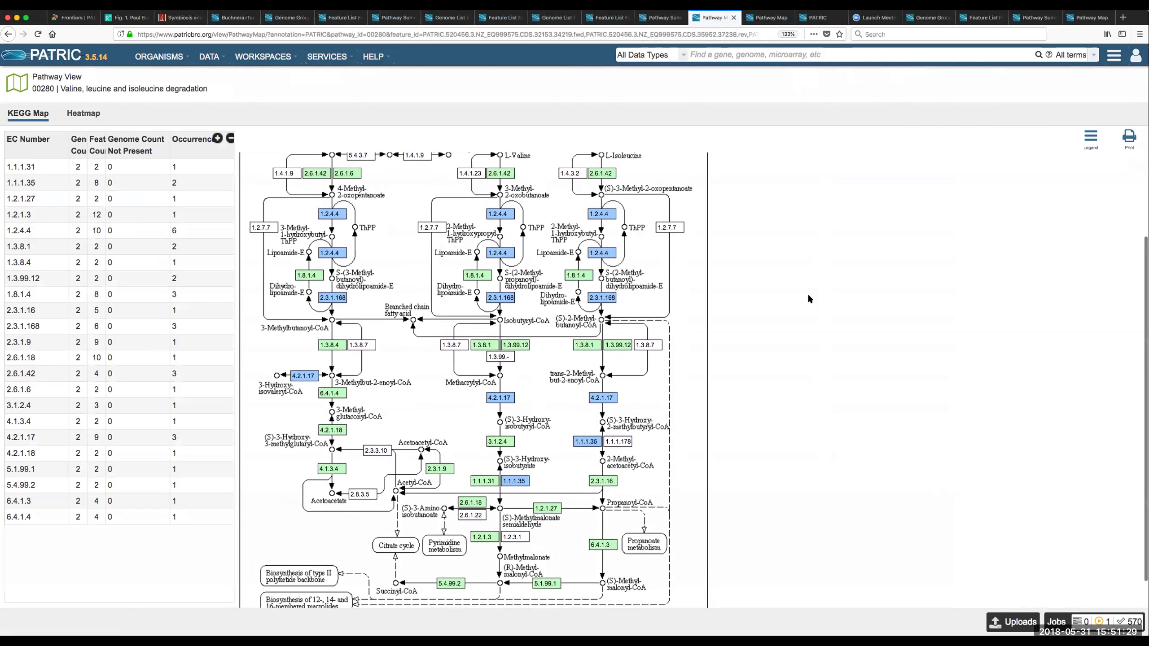
scroll(809, 298, "up", 2)
scroll(808, 298, "down", 1)
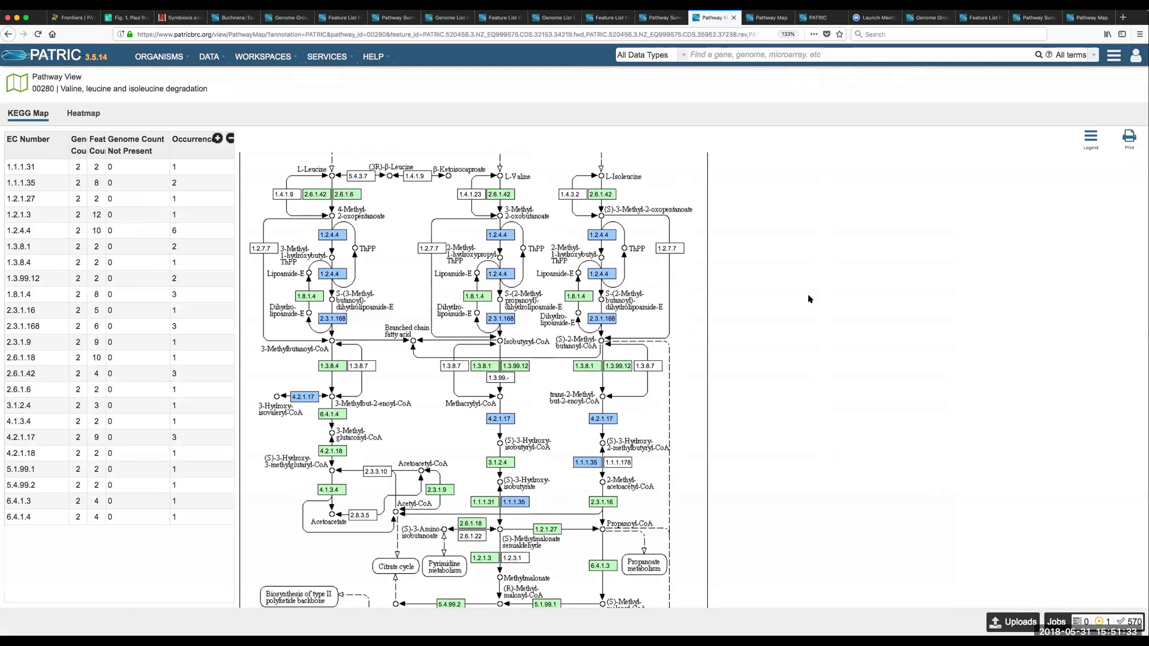
scroll(808, 298, "up", 2)
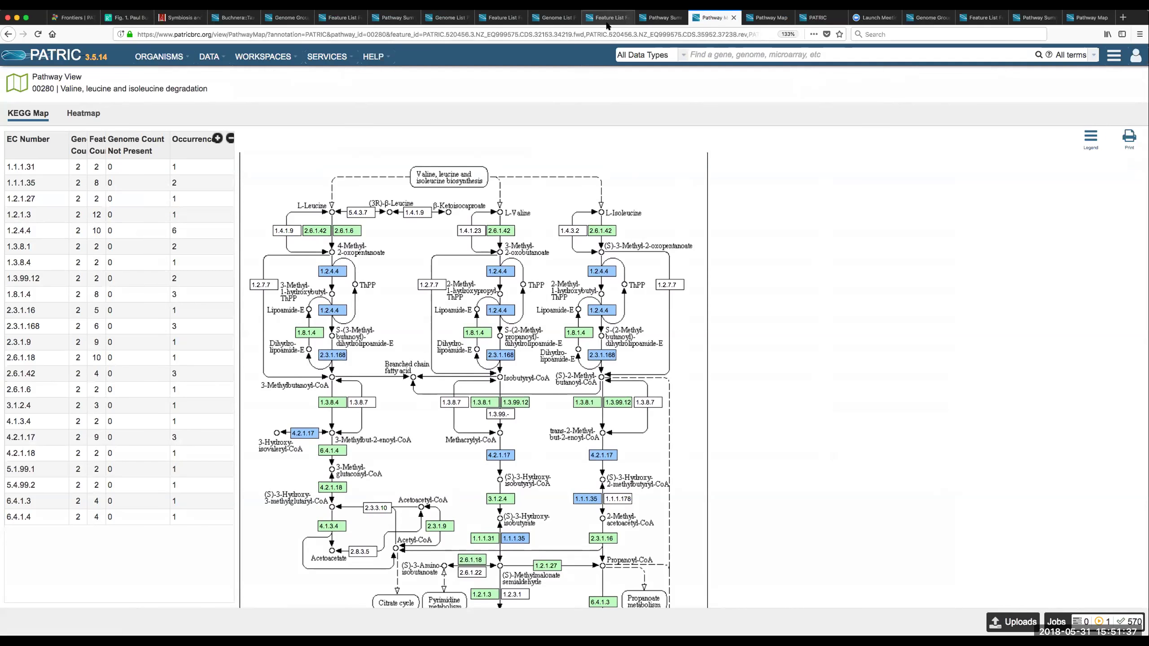
Return to the Brucella heatmap, widen its columns to show family names, and show proteins from the upper part of a Nucleoside ABC transporter, ATP-binding protein column
left_click(554, 18)
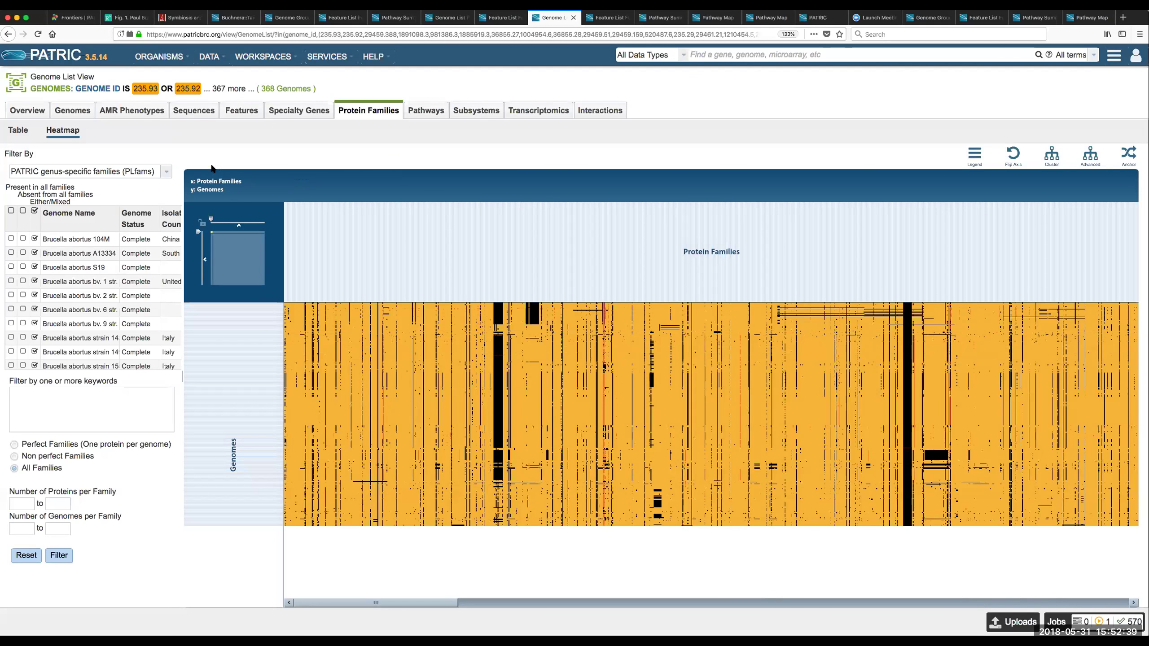
left_click_drag(211, 220, 261, 225)
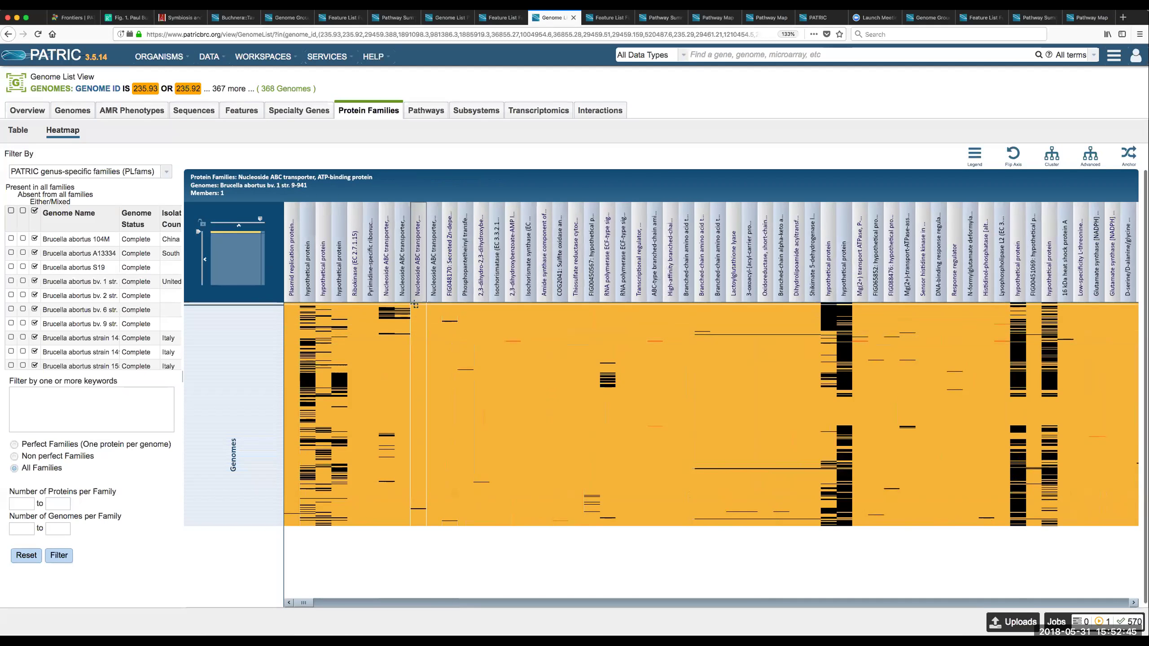
left_click_drag(415, 305, 421, 382)
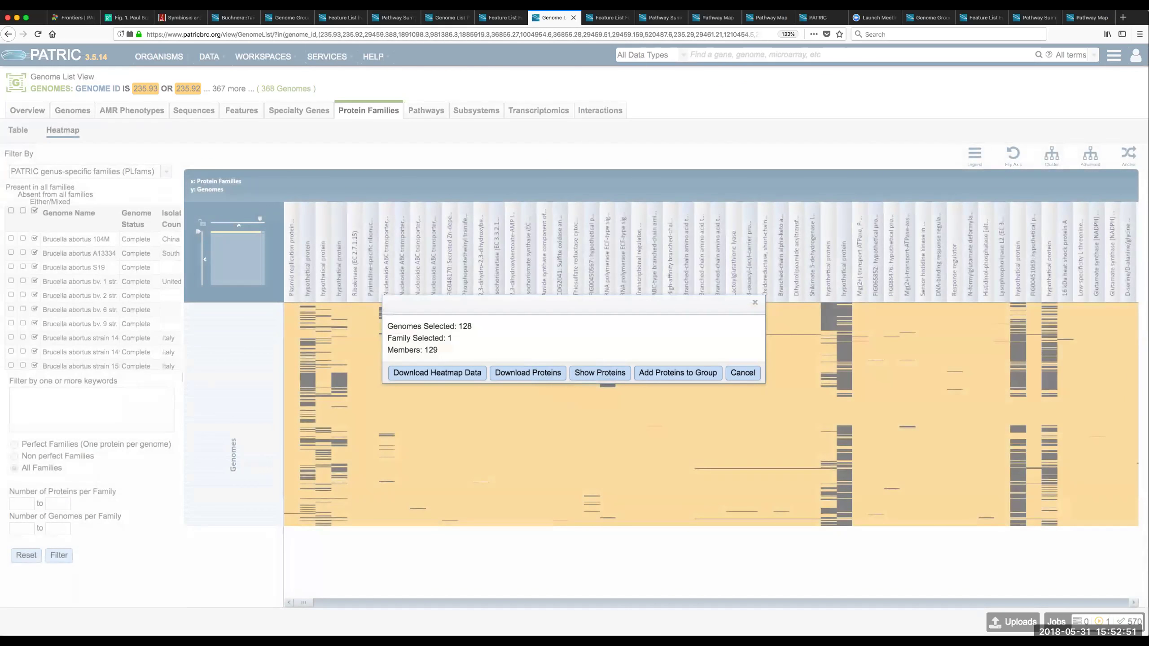
left_click(606, 373)
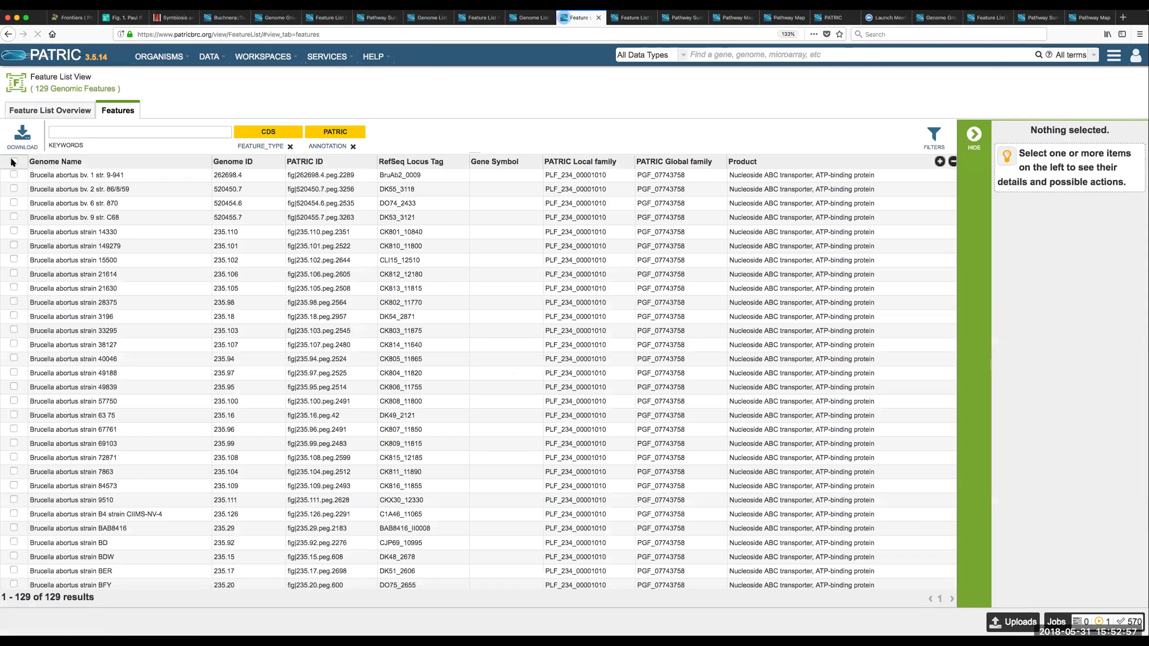
Run an amino acid multiple sequence alignment on all the listed Nucleoside ABC transporter proteins
left_click(14, 162)
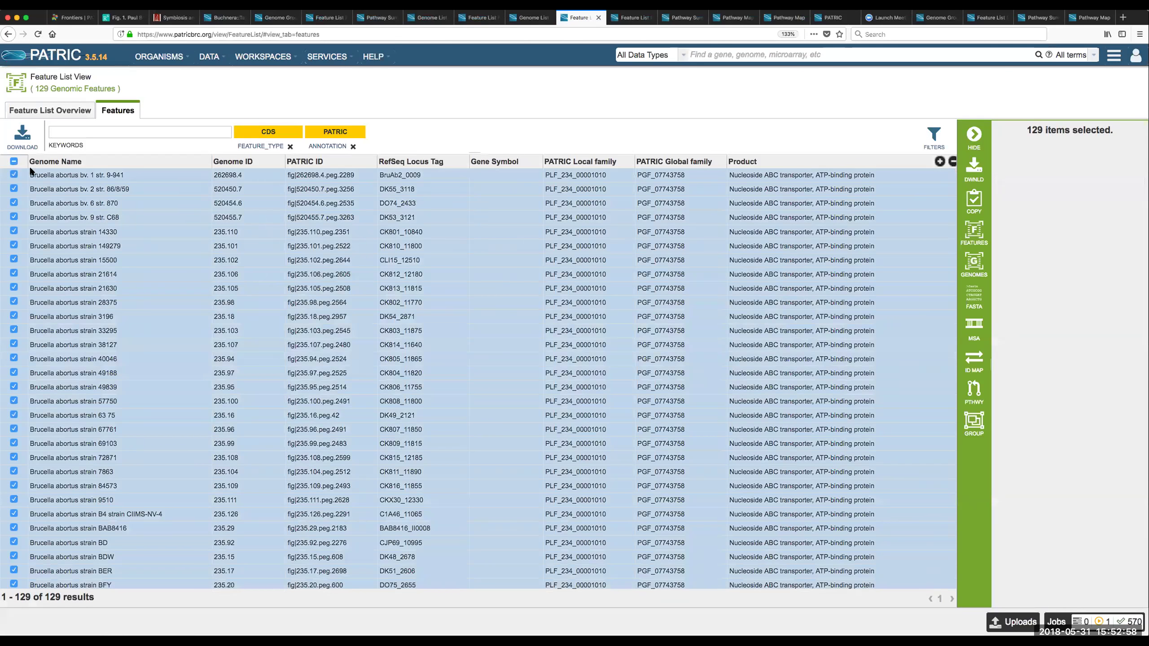
left_click(977, 328)
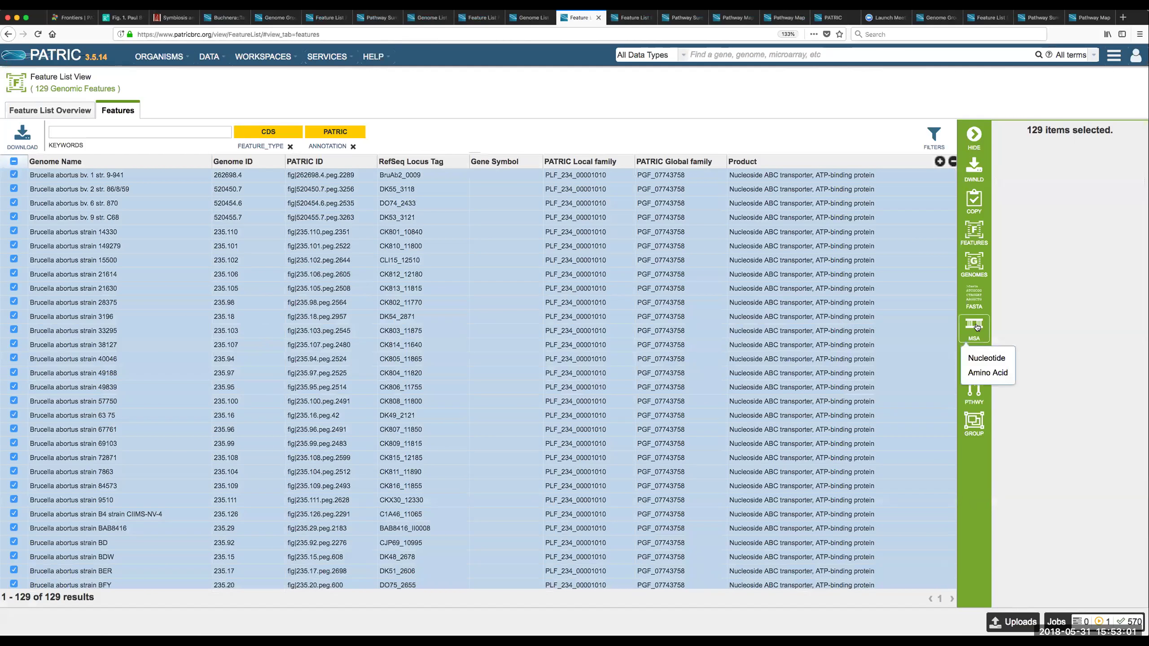
left_click(989, 373)
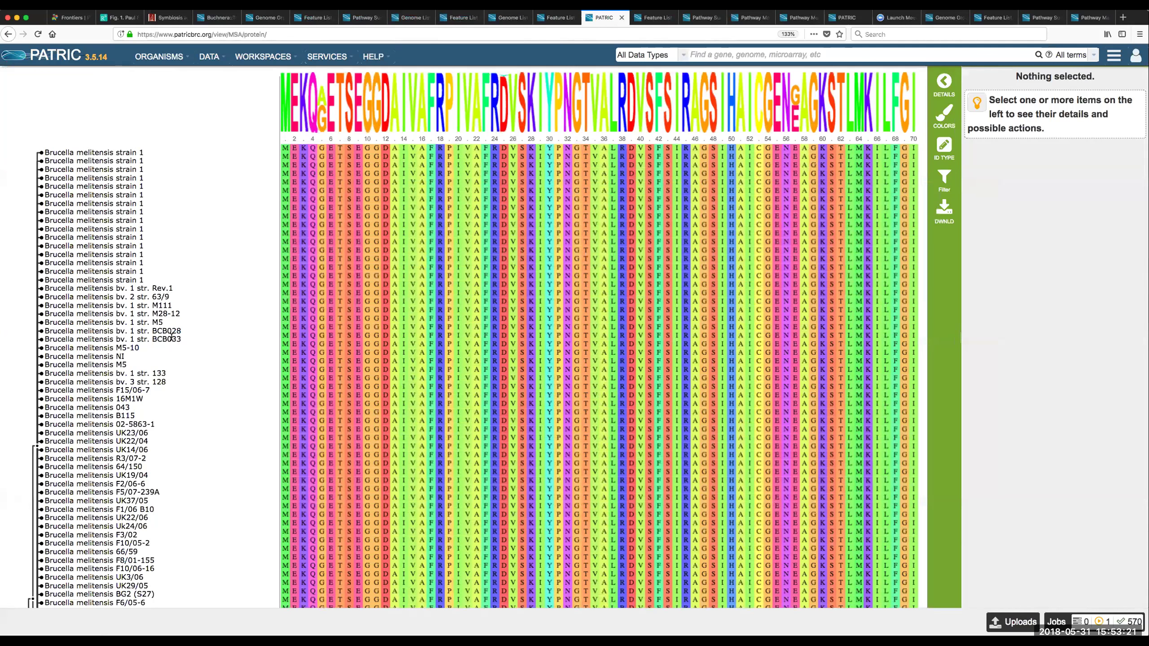
Examine the alignment and its tree through to the last Brucella abortus strains, and return to the beginning
scroll(171, 336, "down", 4)
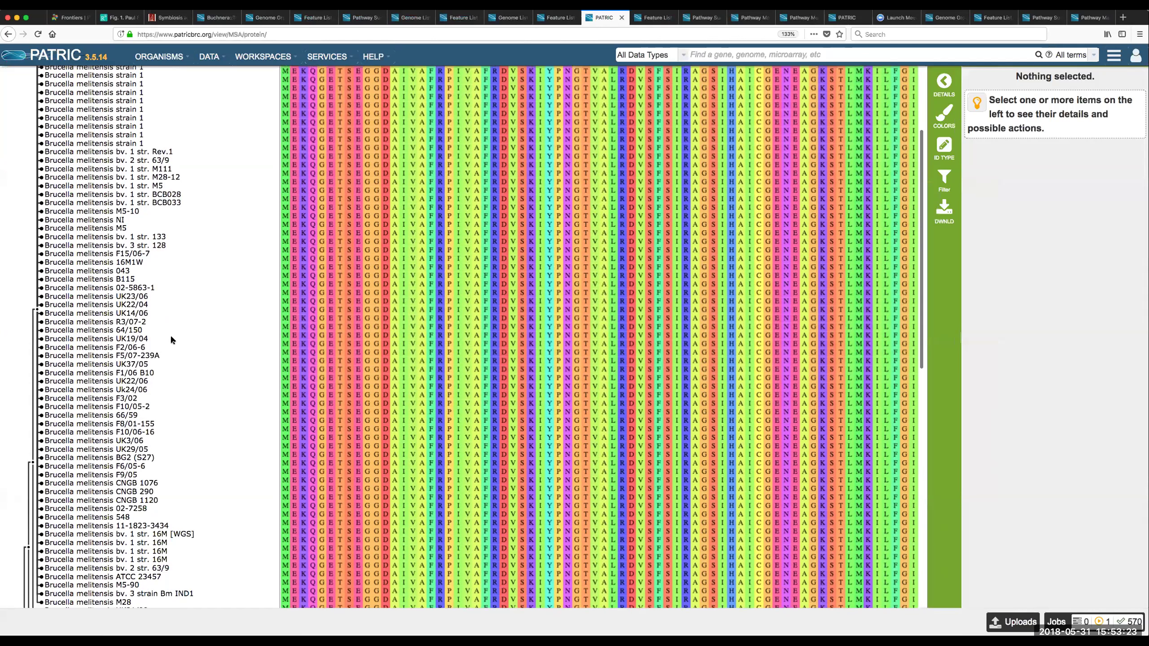
scroll(171, 338, "down", 13)
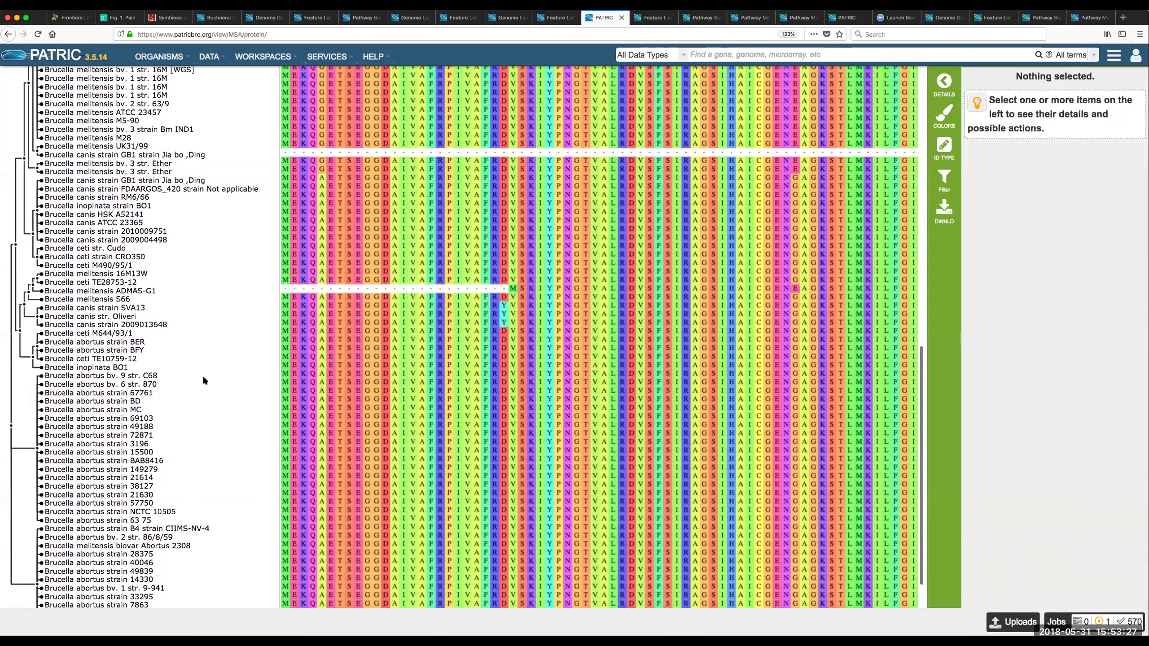
scroll(203, 380, "down", 2)
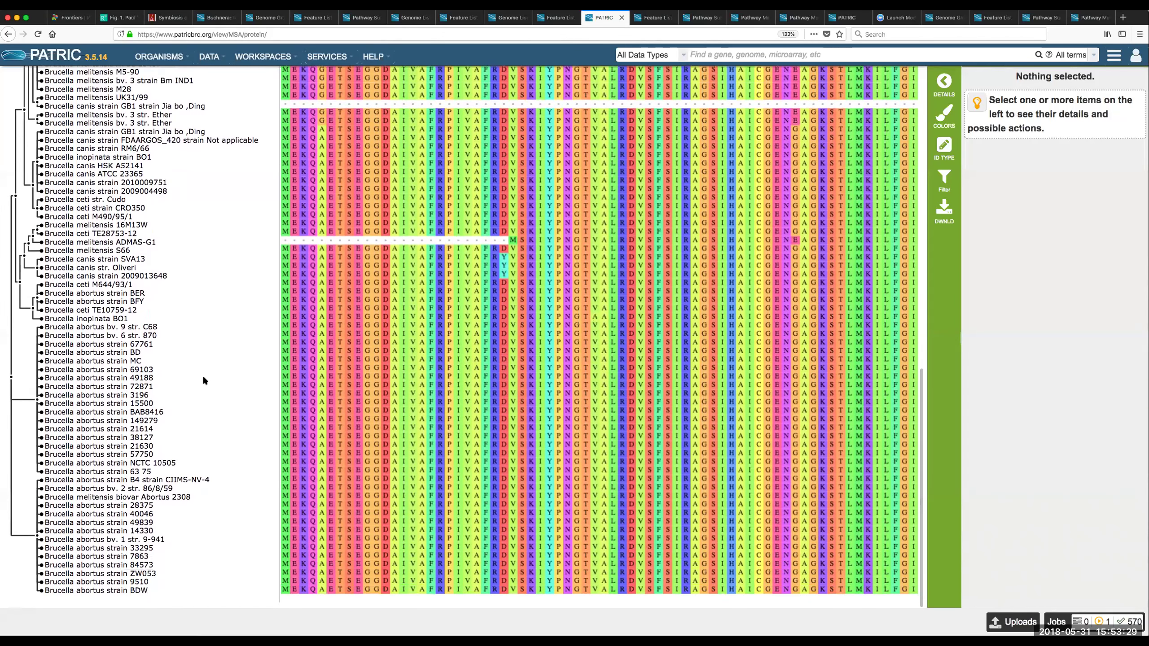
scroll(406, 313, "up", 15)
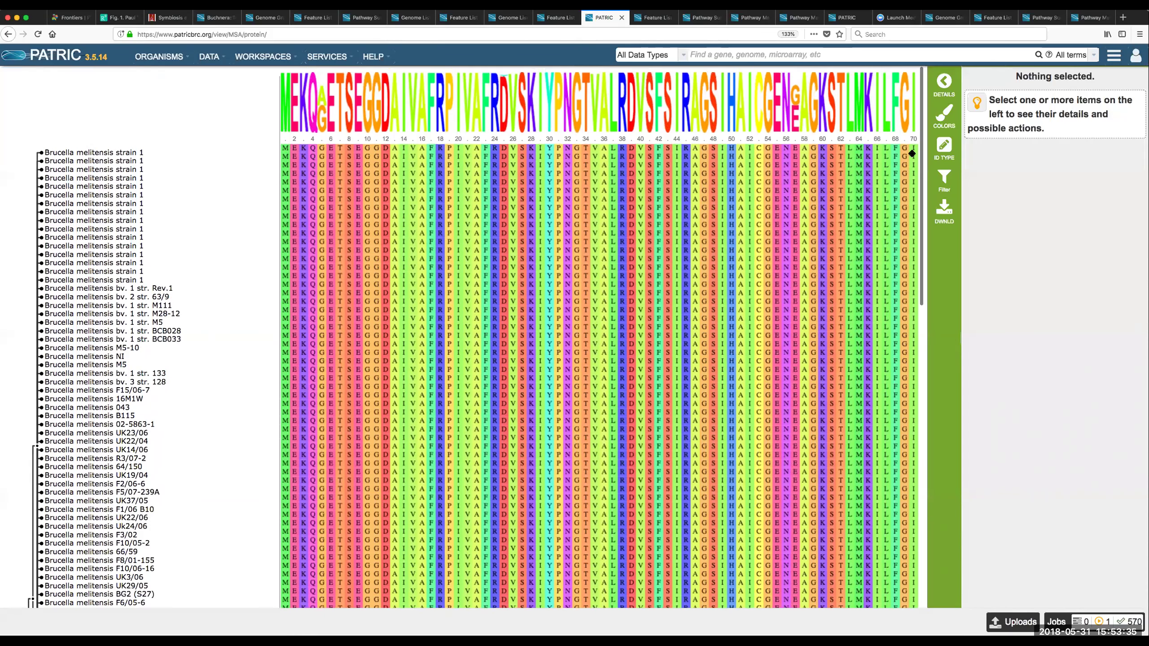
Label the sequences in the alignment tree by Gene ID instead of genome name
left_click(946, 153)
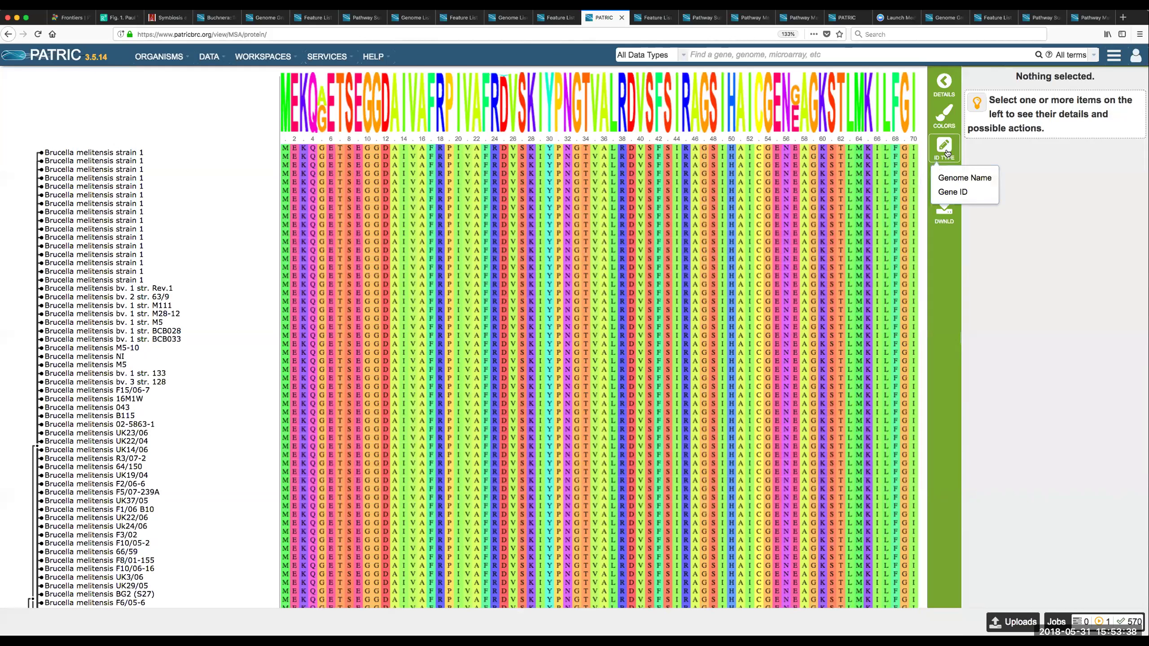
left_click(948, 193)
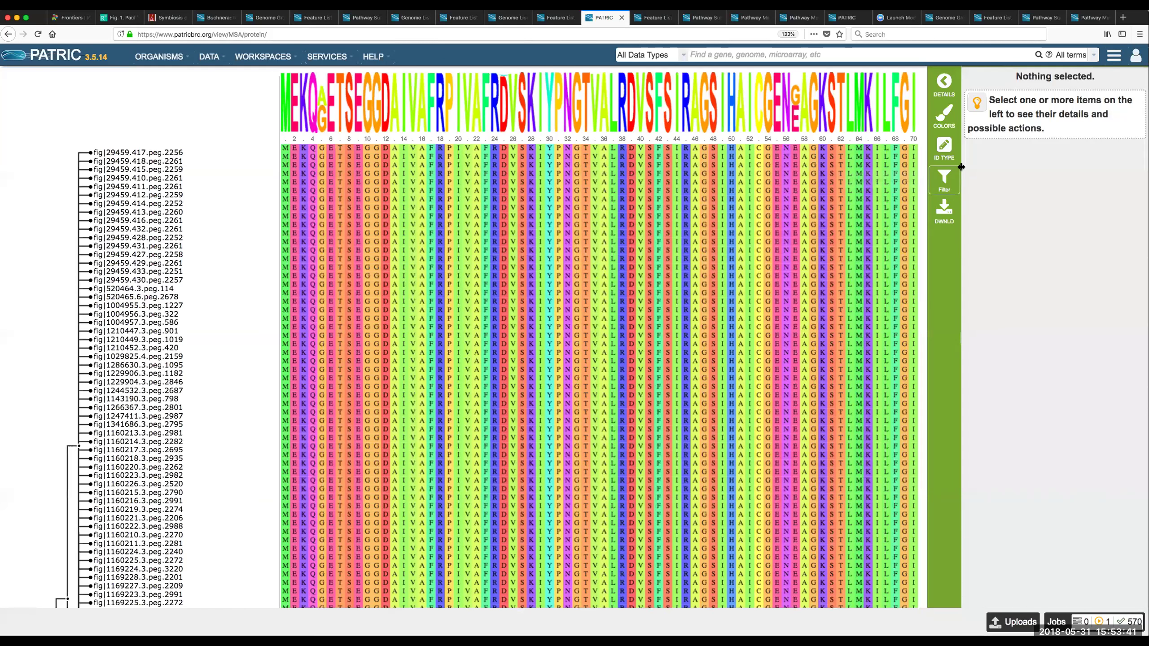
left_click(946, 190)
left_click(937, 195)
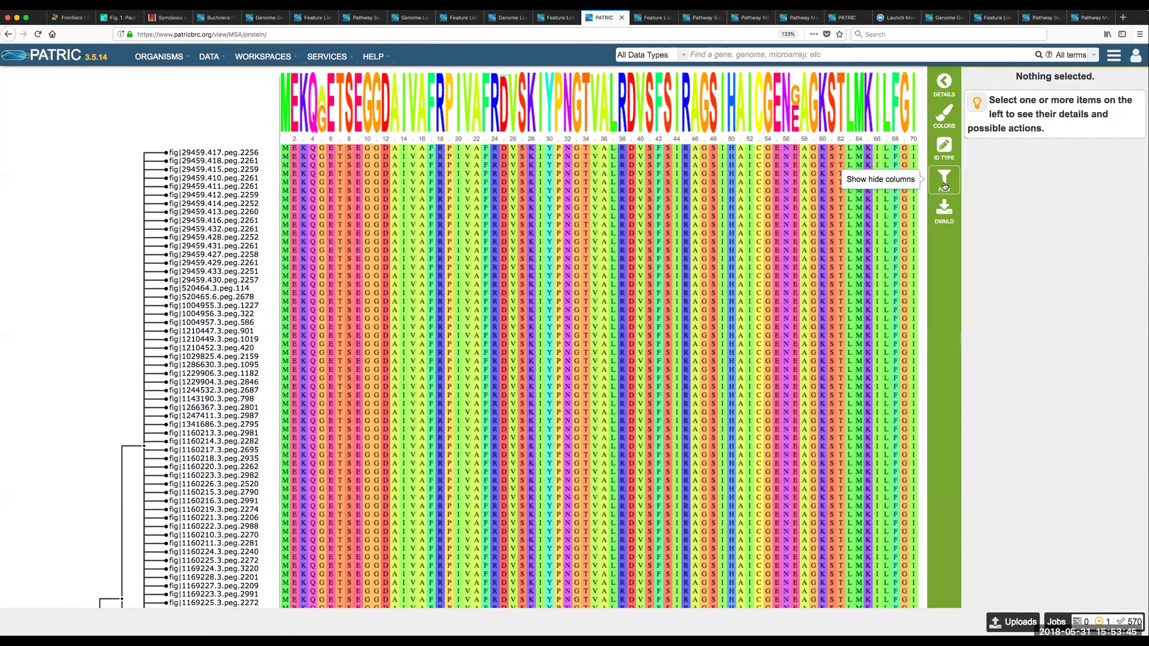
Try the Hydrophobicity and Buried colour schemes on the alignment, and settle on Turn
left_click(945, 112)
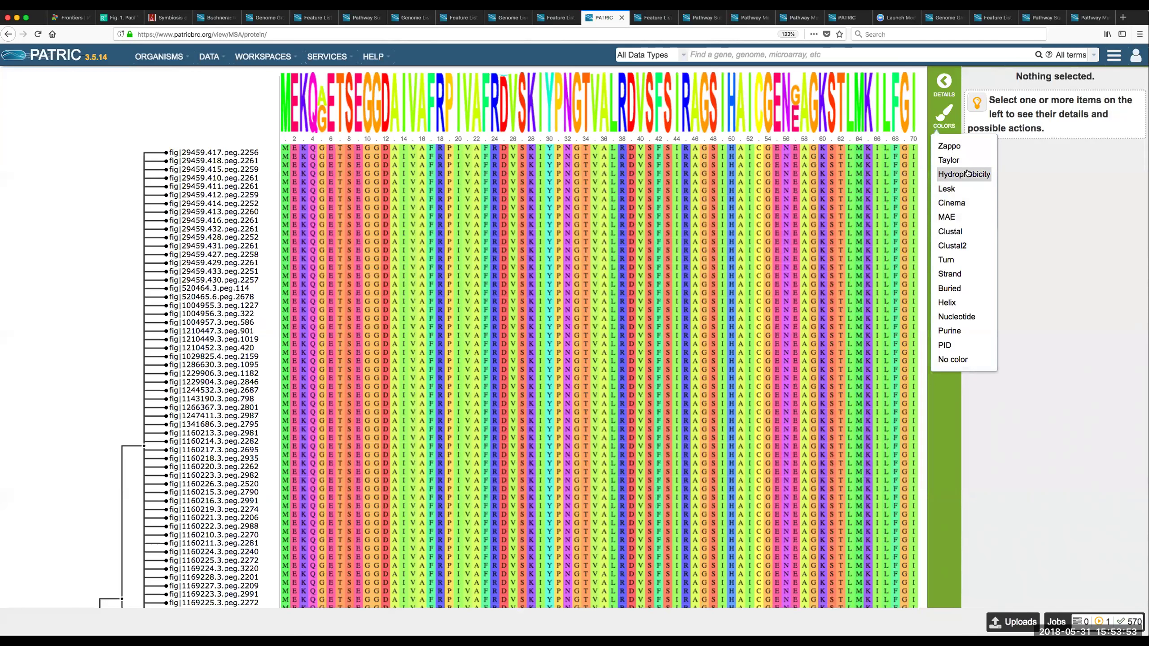
left_click(956, 175)
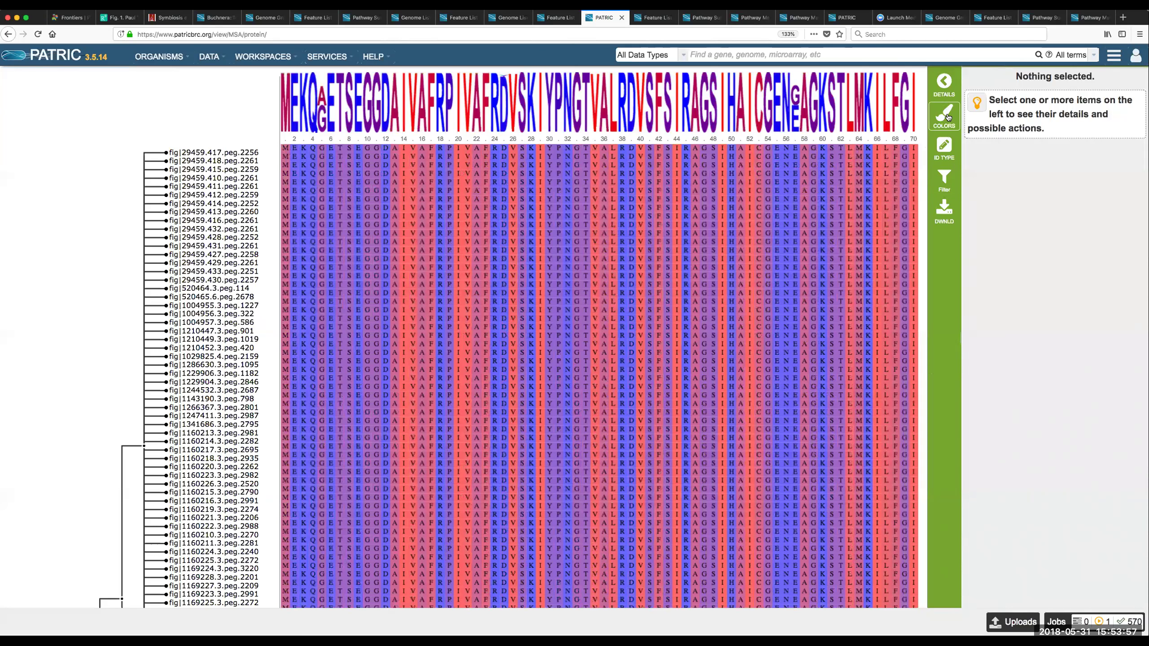
left_click(944, 115)
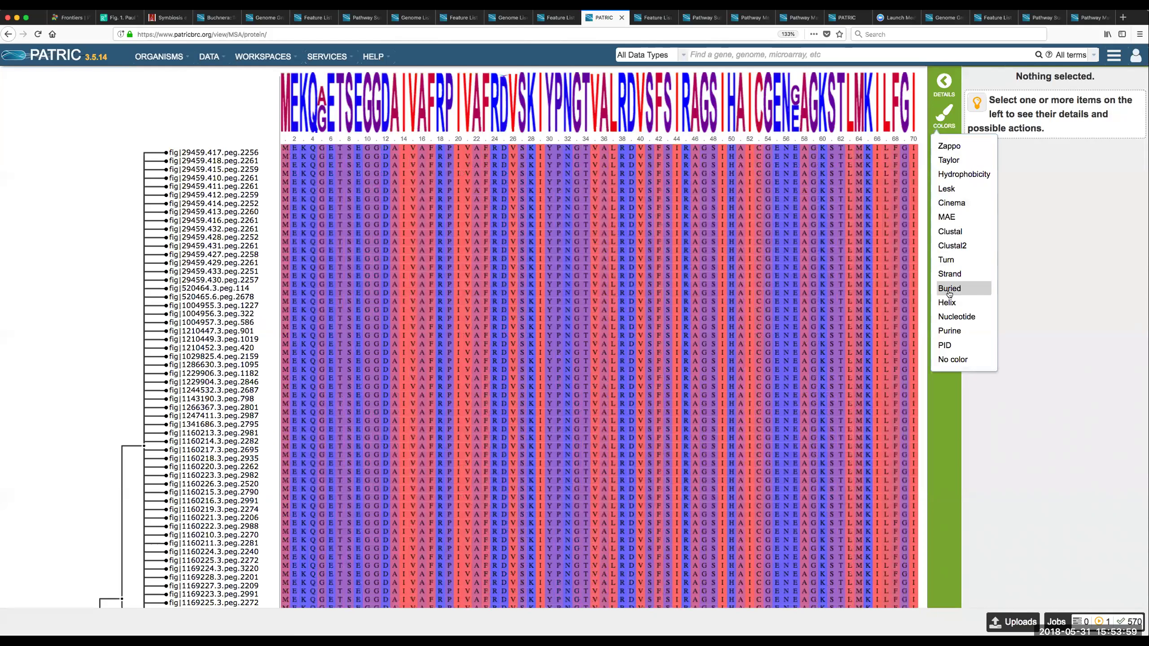
left_click(949, 288)
left_click(944, 115)
left_click(950, 259)
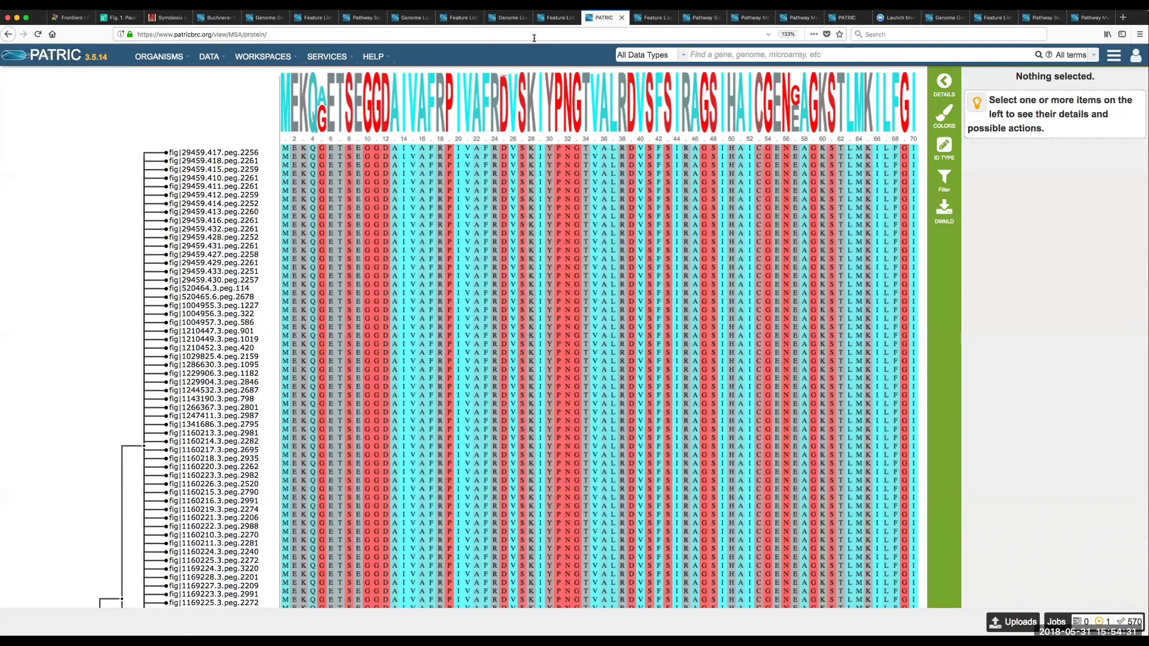
Open the Contact Us page and follow its support e-mail link
left_click(369, 56)
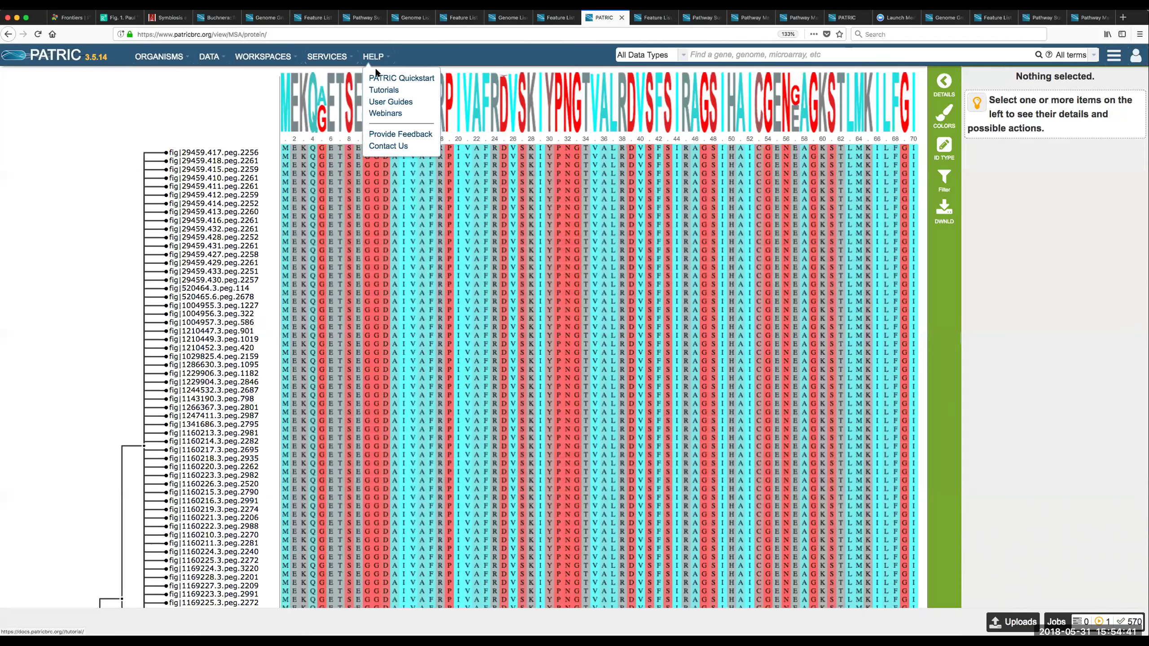
left_click(389, 145)
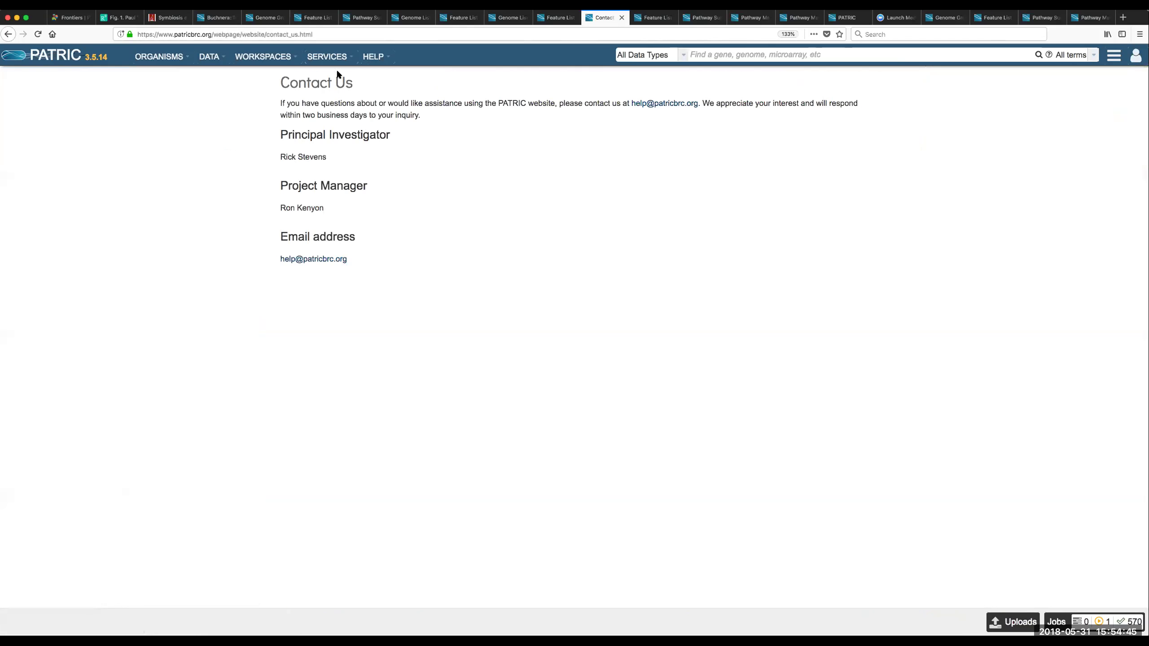
left_click(375, 57)
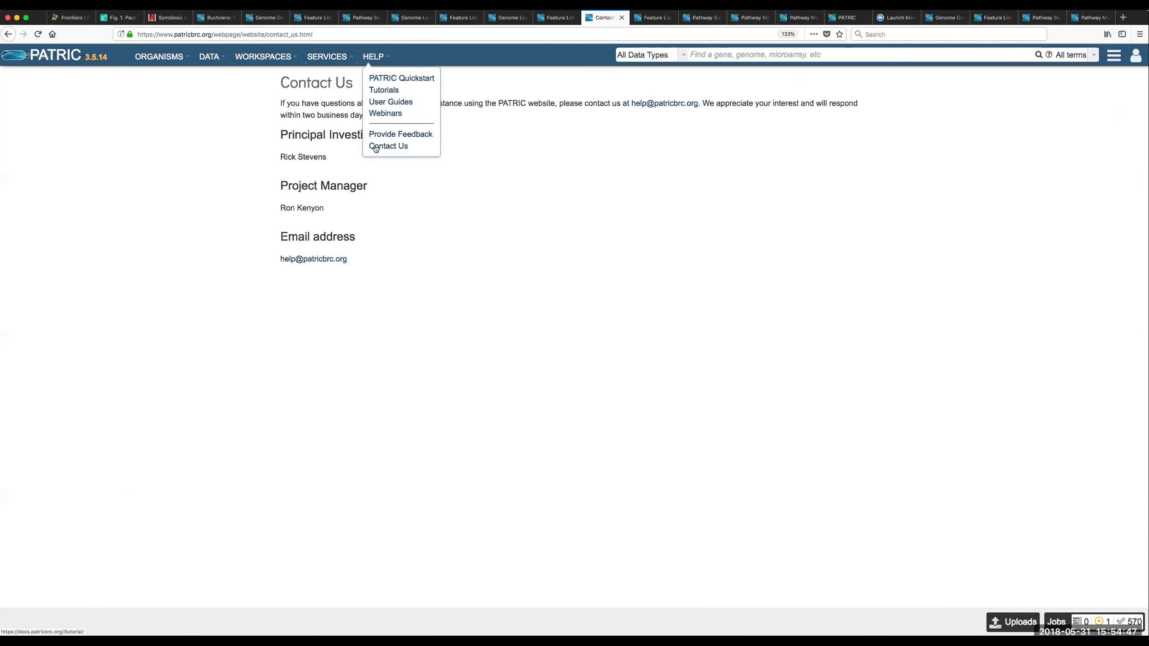
left_click(323, 260)
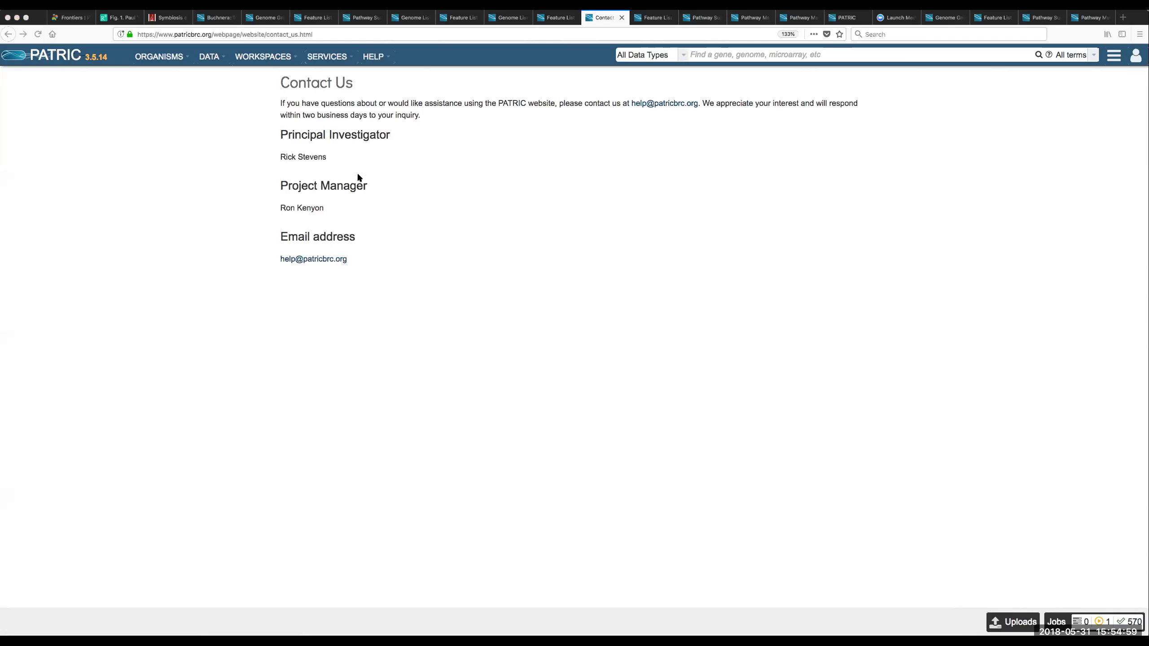
Open the website tutorials and look through the Genome Annotation at PATRIC tutorial
left_click(378, 56)
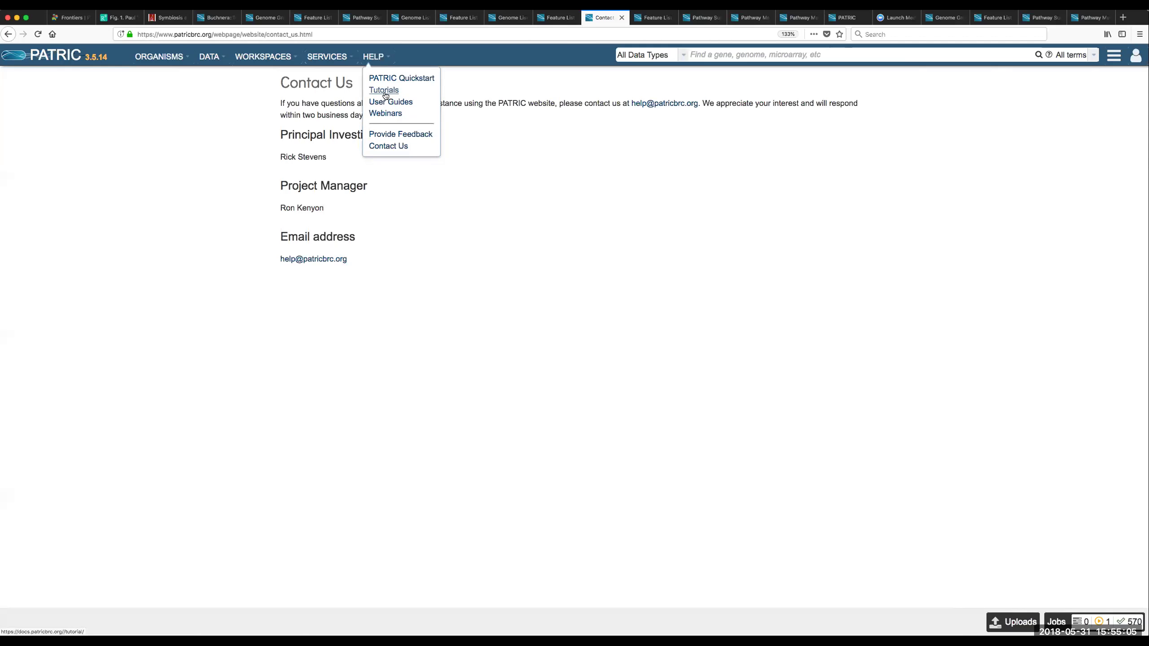
left_click(386, 91)
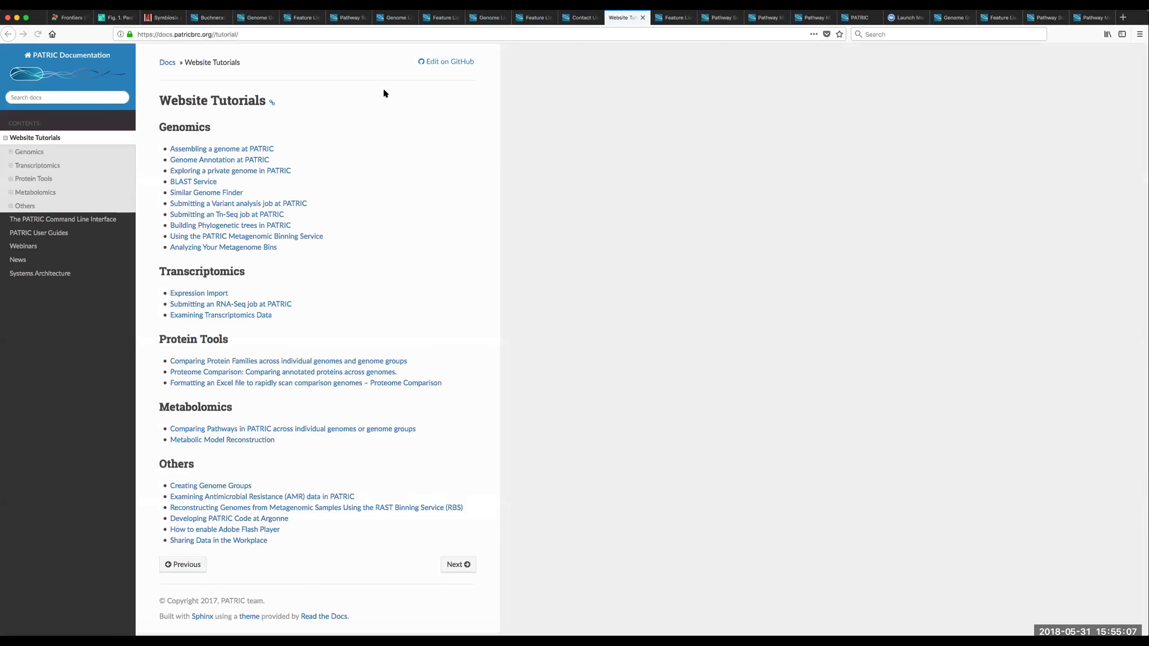
left_click(214, 160)
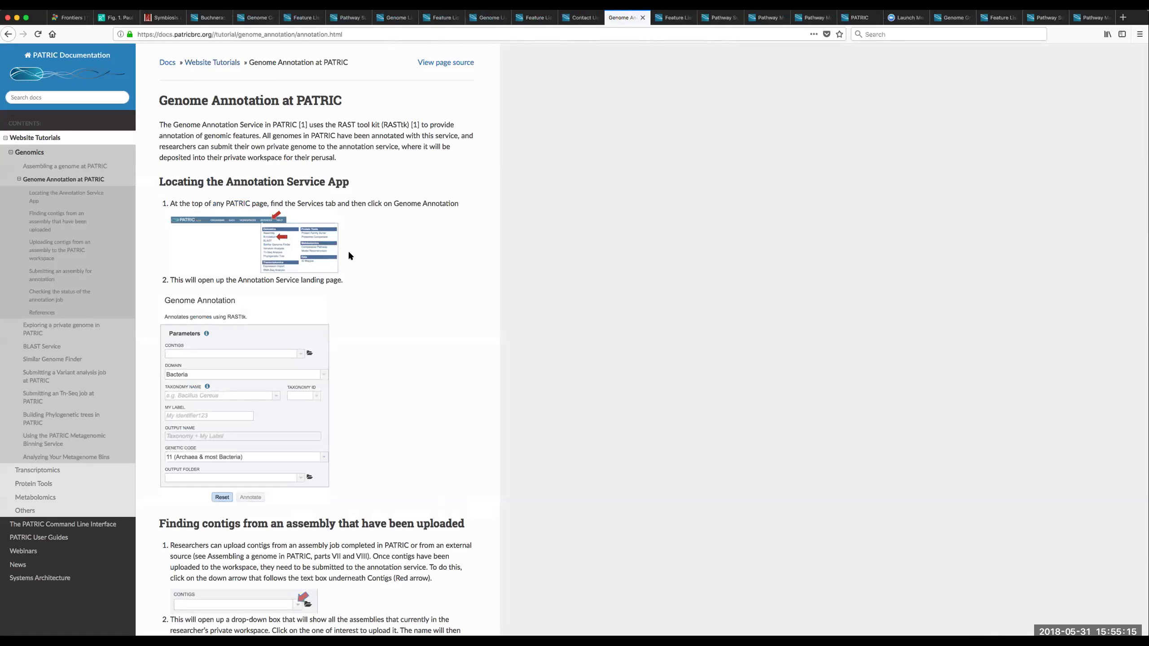
scroll(346, 246, "down", 6)
scroll(592, 58, "up", 6)
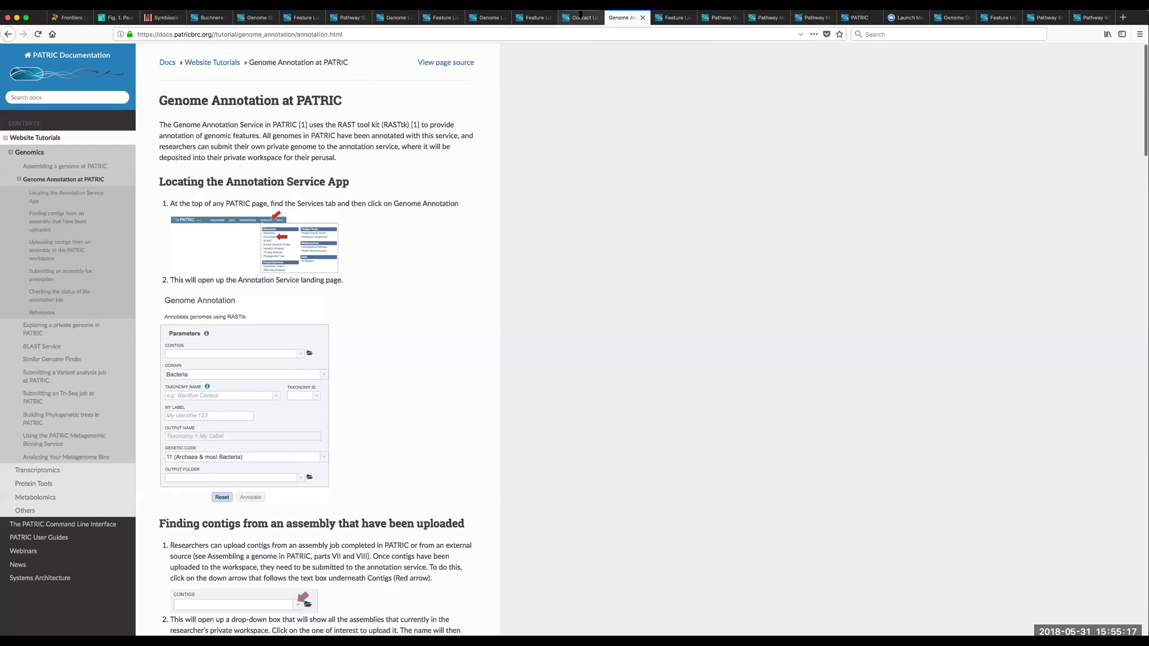
Go back to the feature list, open the PATRIC User Guides, and view the Protein Family Sorter Service page under Services and Tools
left_click(535, 19)
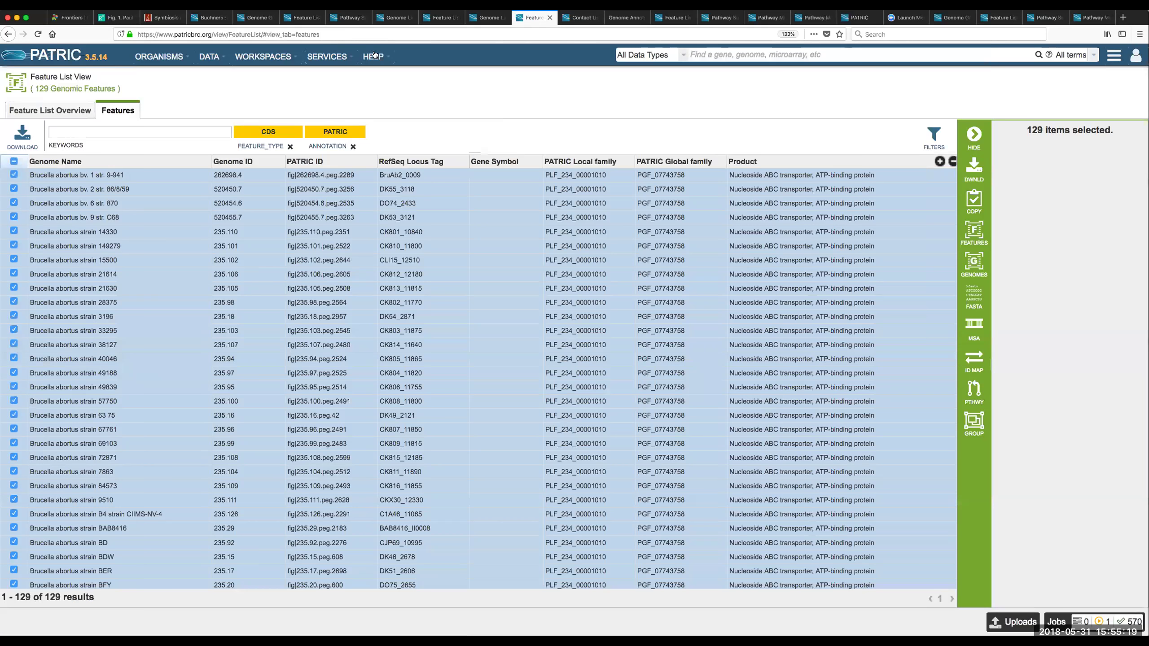
mouse_move(377, 56)
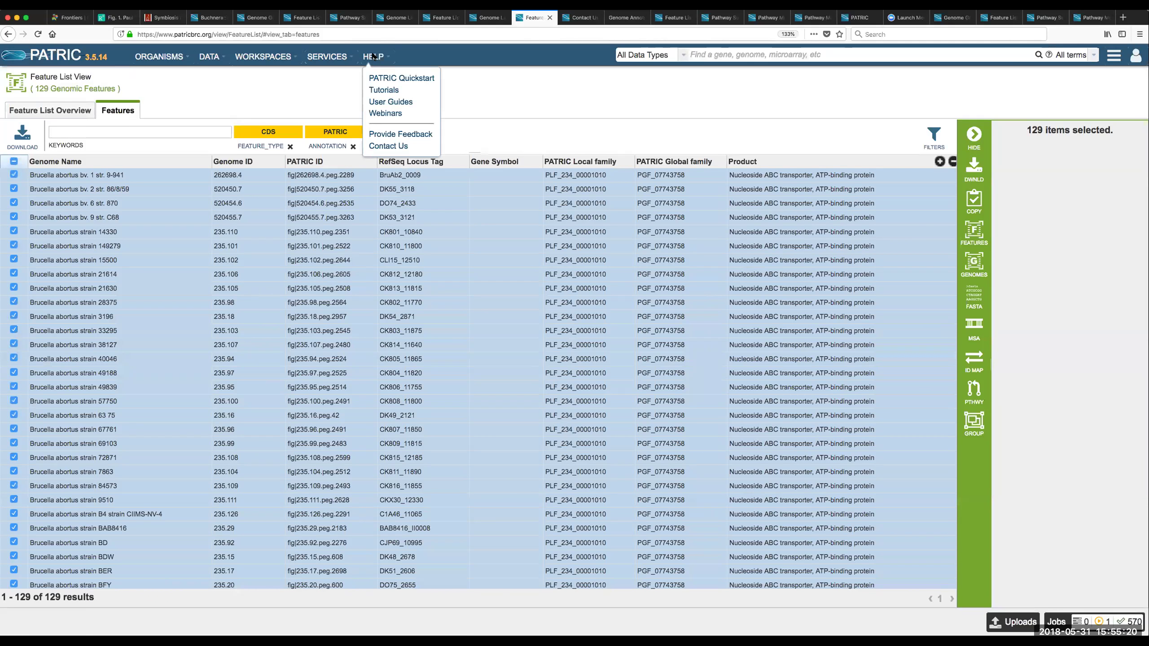
left_click(391, 102)
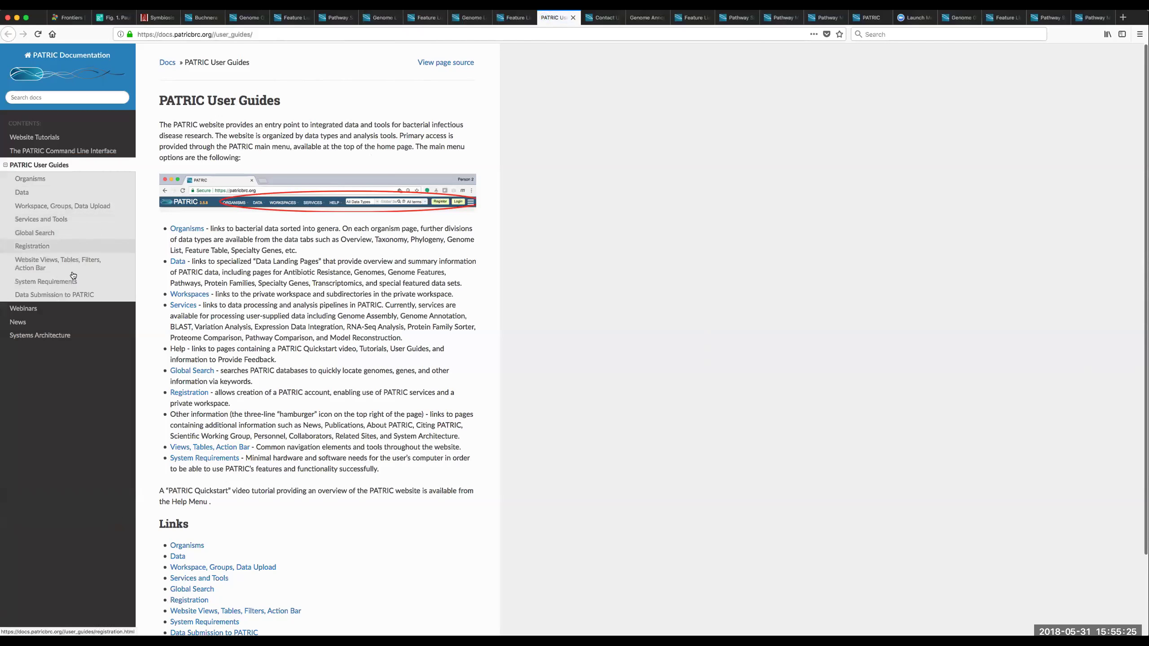
left_click(53, 220)
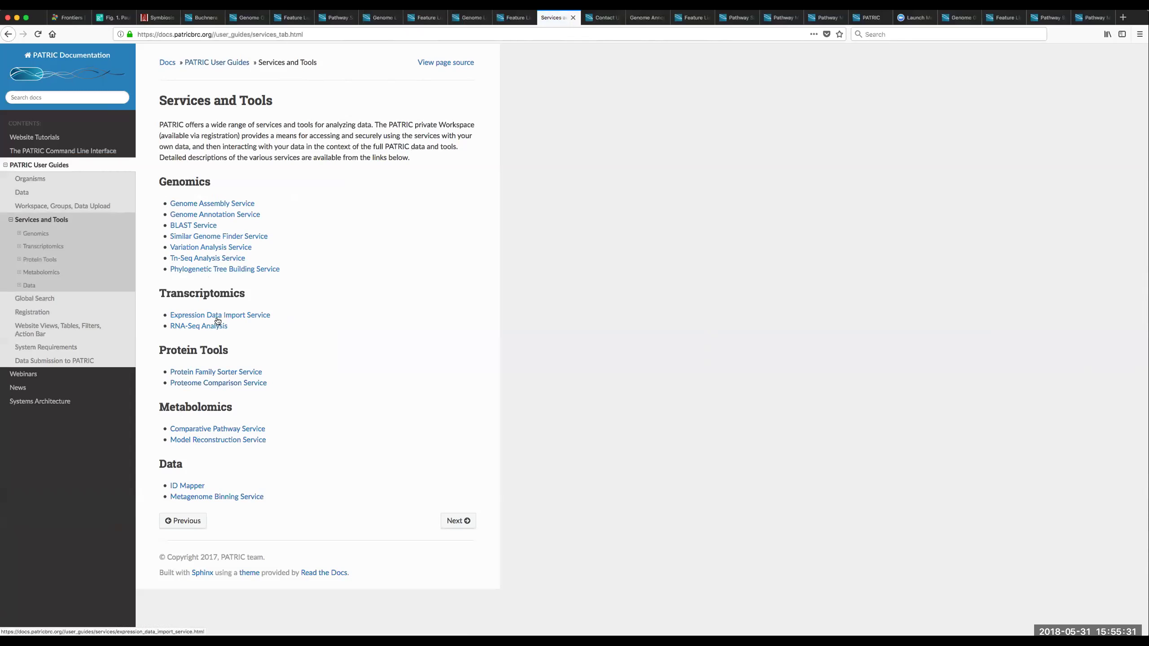
left_click(235, 372)
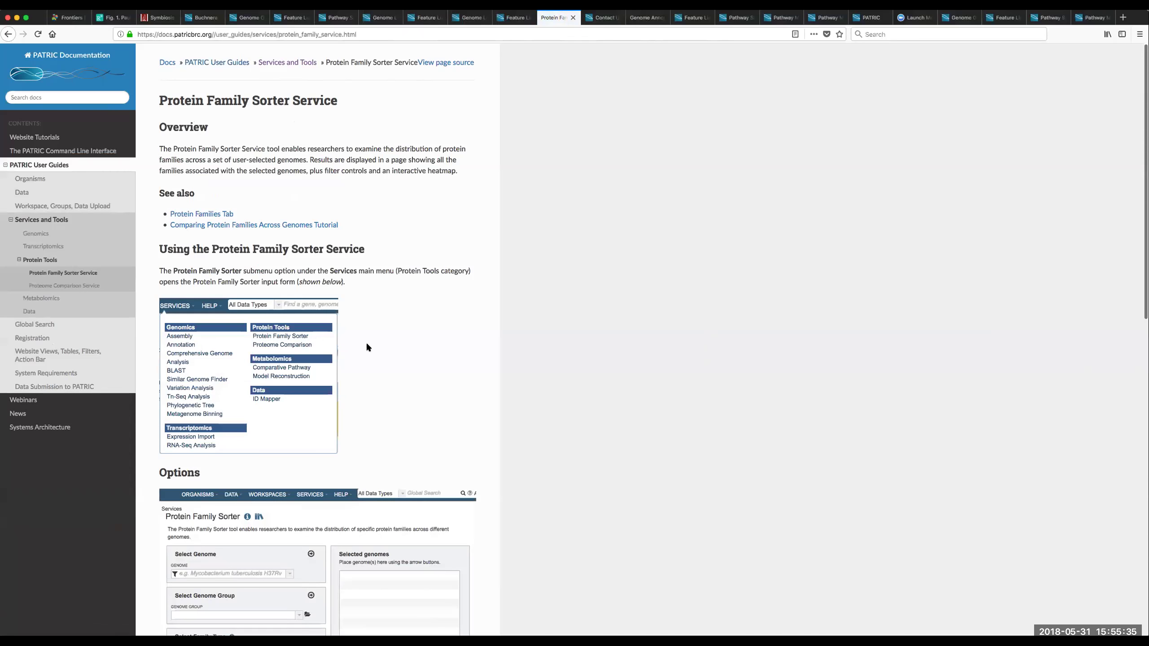
Look through the overview, usage and options sections of the Protein Family Sorter Service guide
scroll(368, 344, "down", 7)
scroll(368, 344, "up", 5)
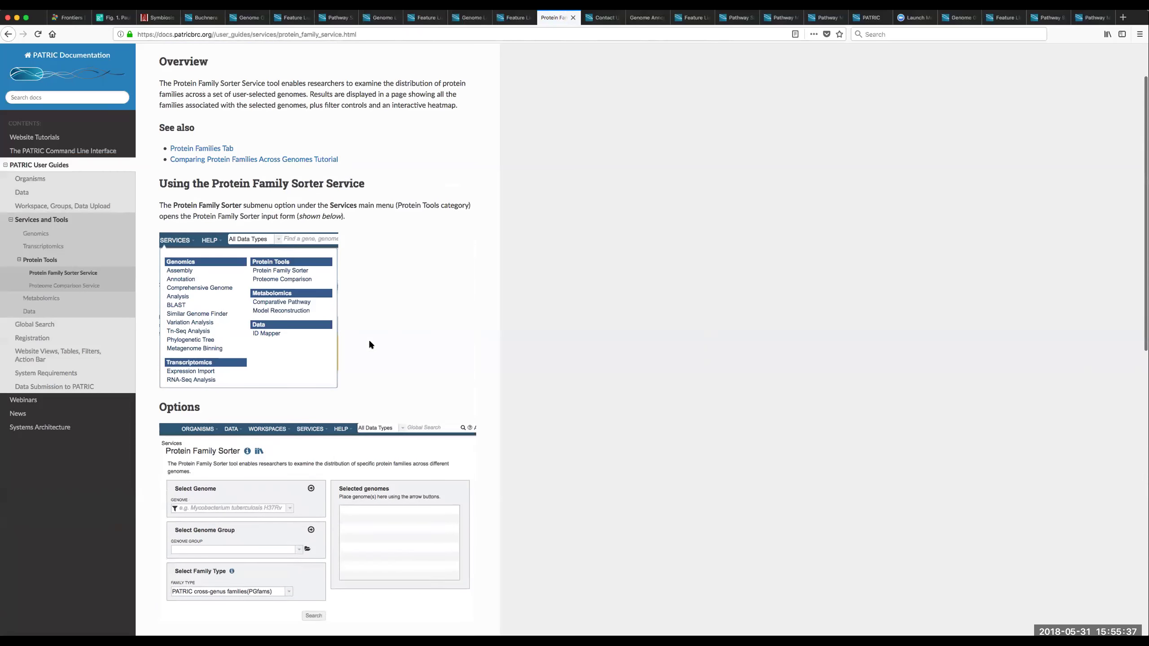
scroll(368, 343, "up", 3)
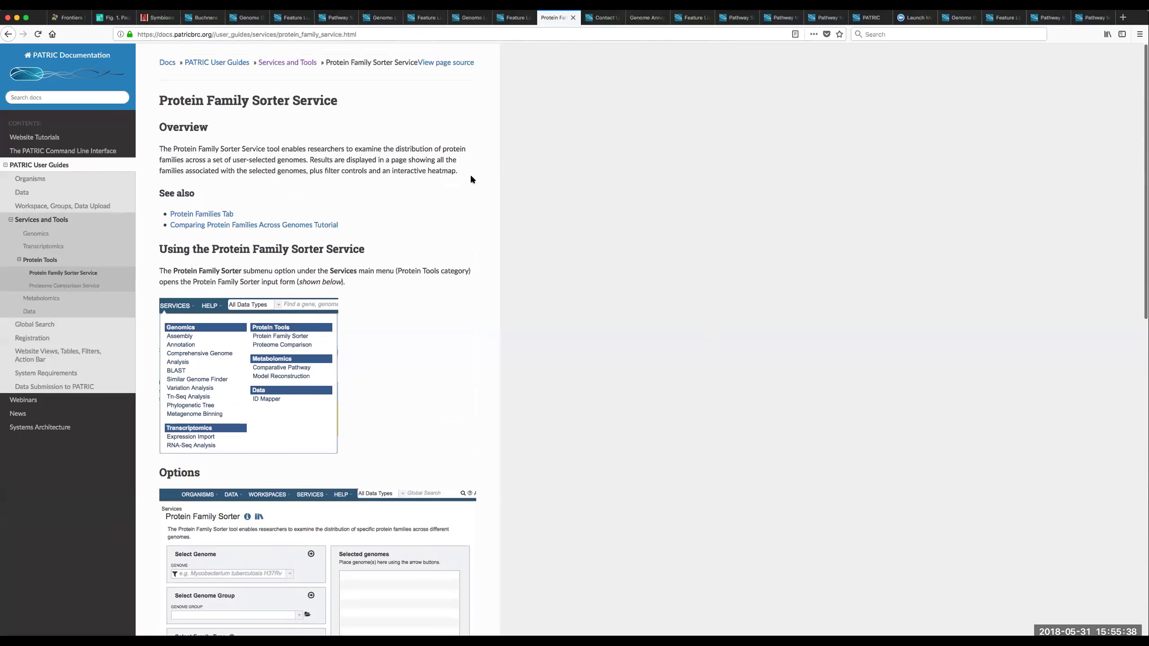
Return to the Brucella feature list and open PATRIC's Webinars page from the help resources
left_click(519, 18)
mouse_move(374, 66)
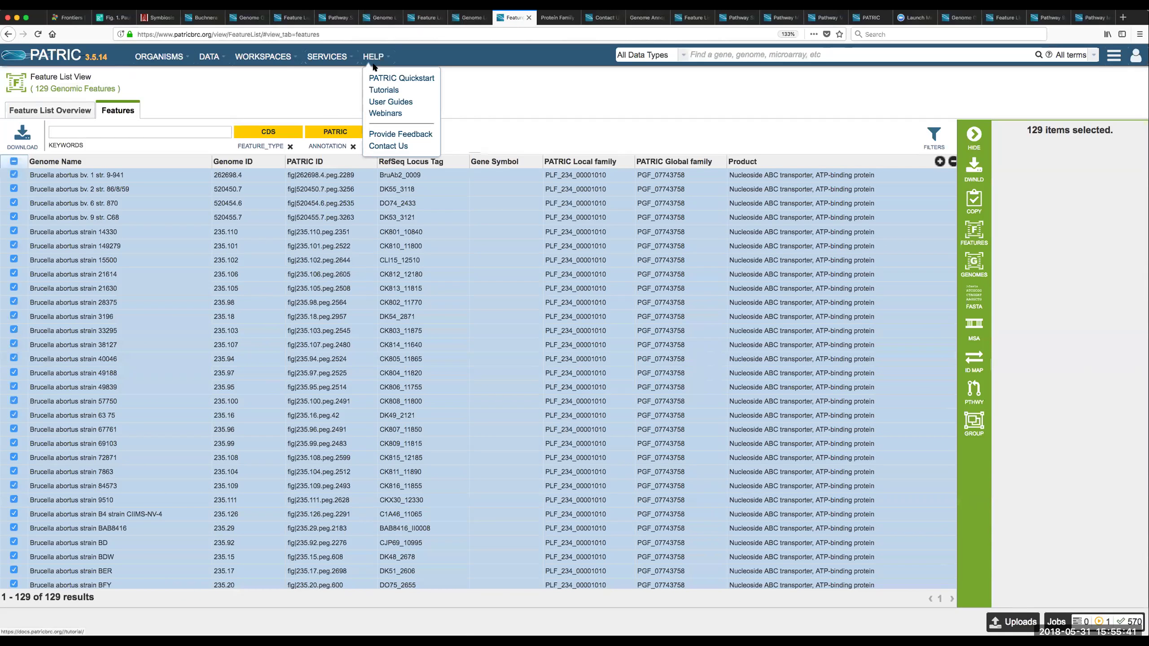
left_click(390, 114)
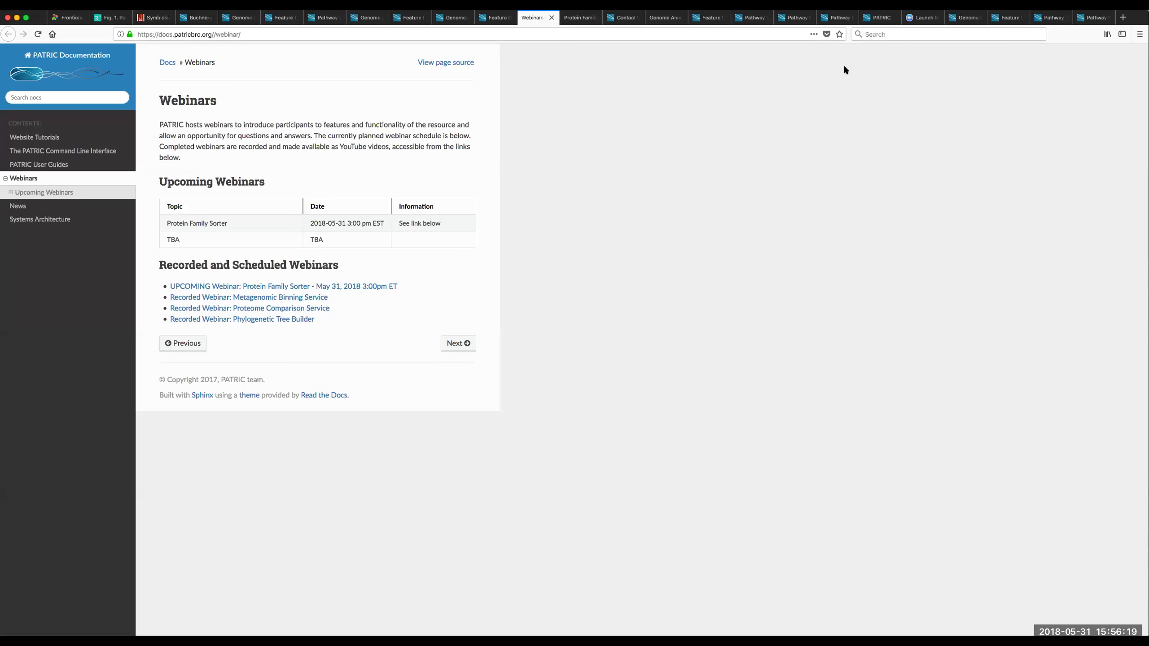
View the PATtyFams article on Frontiers, then return to the Candidatus Blochmannia vafer feature list and show PATRIC's news, publications and about links
left_click(68, 18)
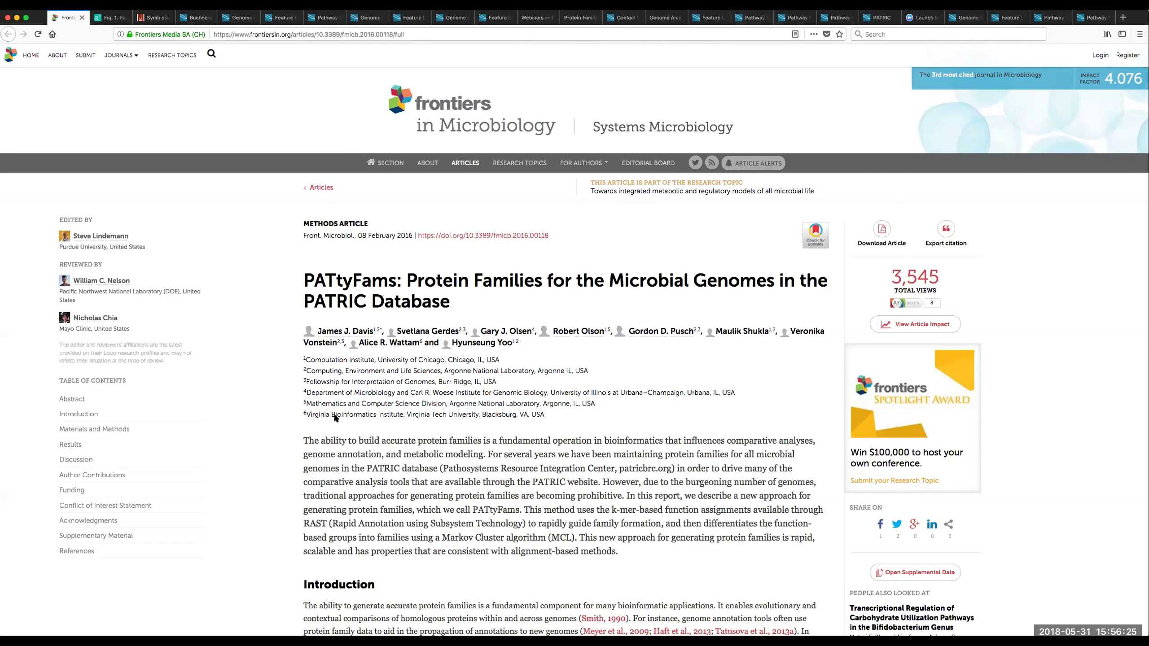
scroll(357, 386, "down", 1)
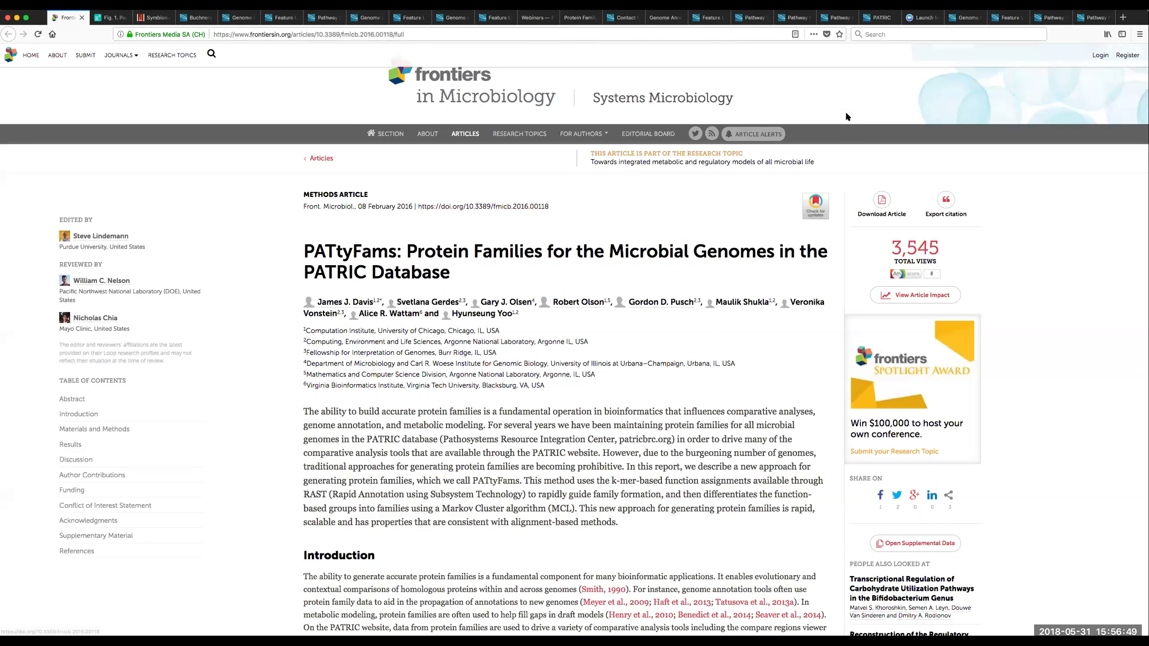
left_click(407, 18)
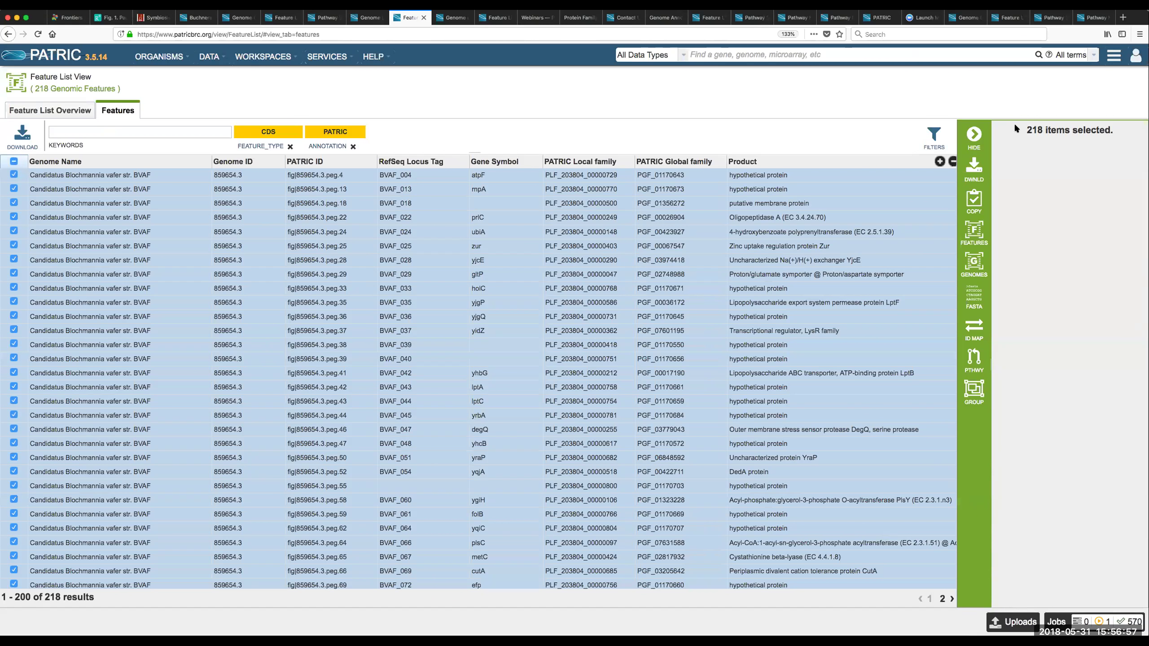
left_click(1115, 55)
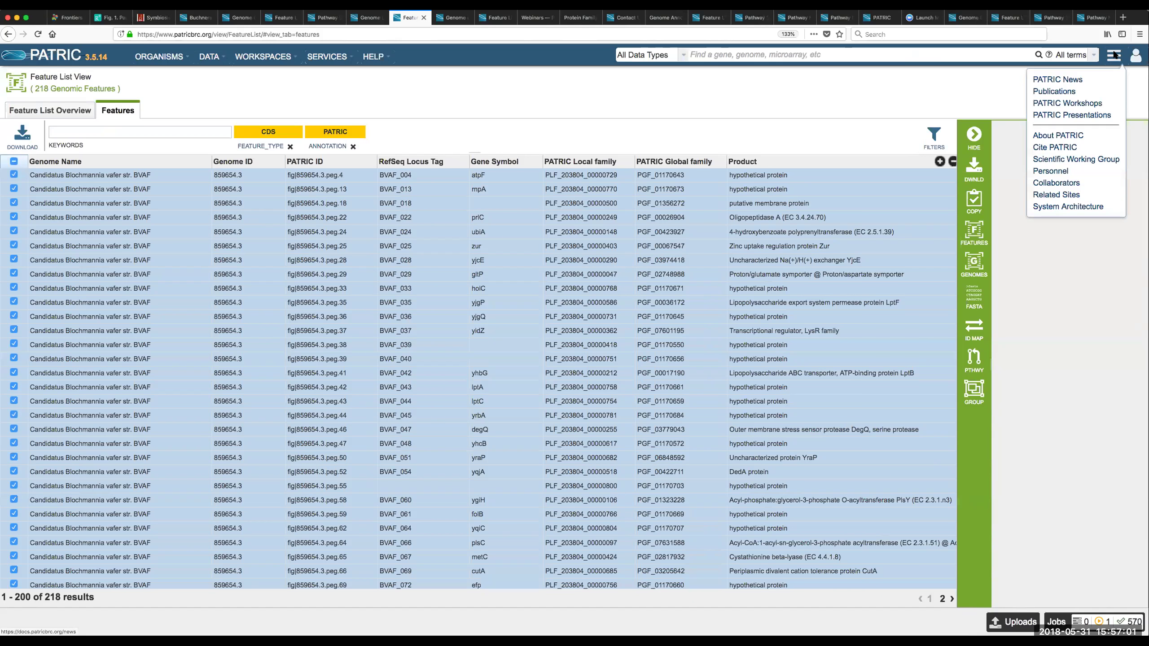